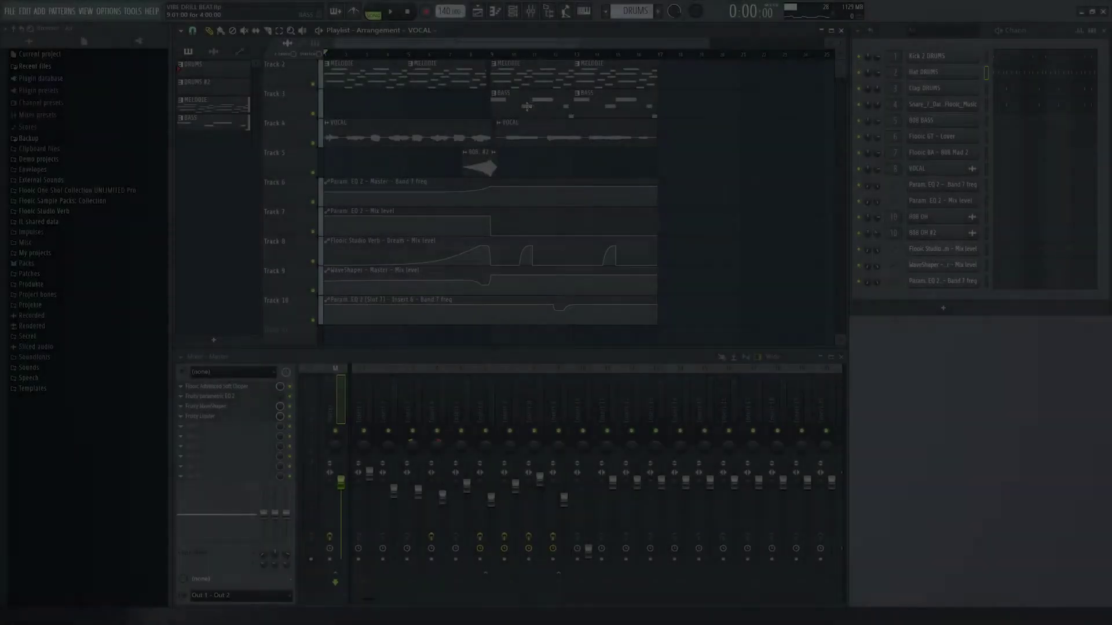
# Step: Solo the drums on Track 1 in the playlist, and re-enable the automation clips on Tracks 6 to 10
pyautogui.scroll(3, 527, 107)
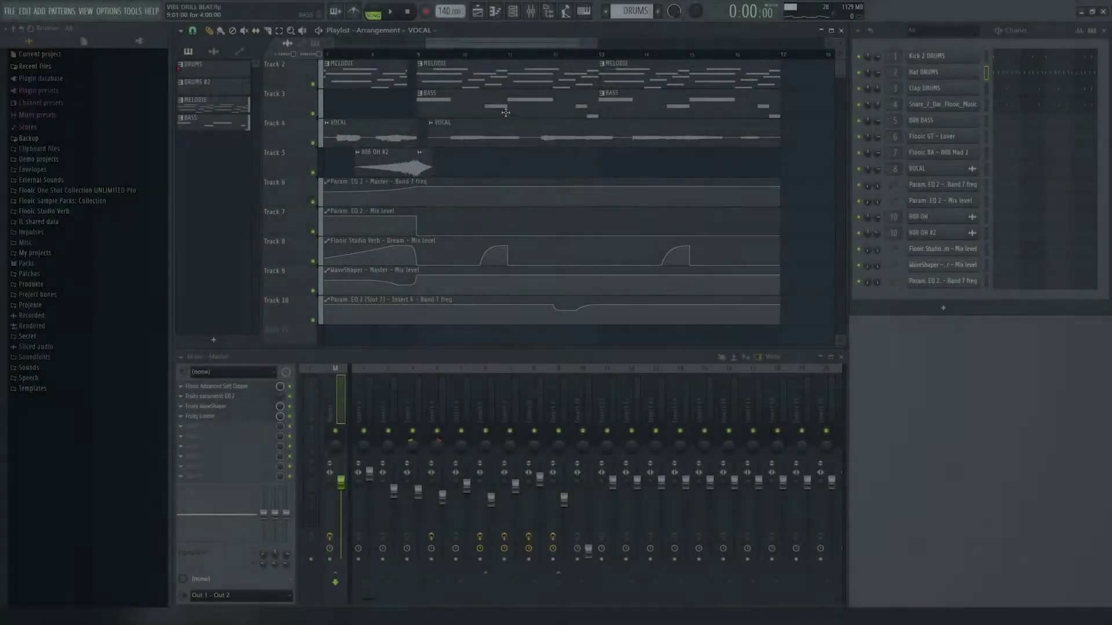
pyautogui.scroll(1, 481, 130)
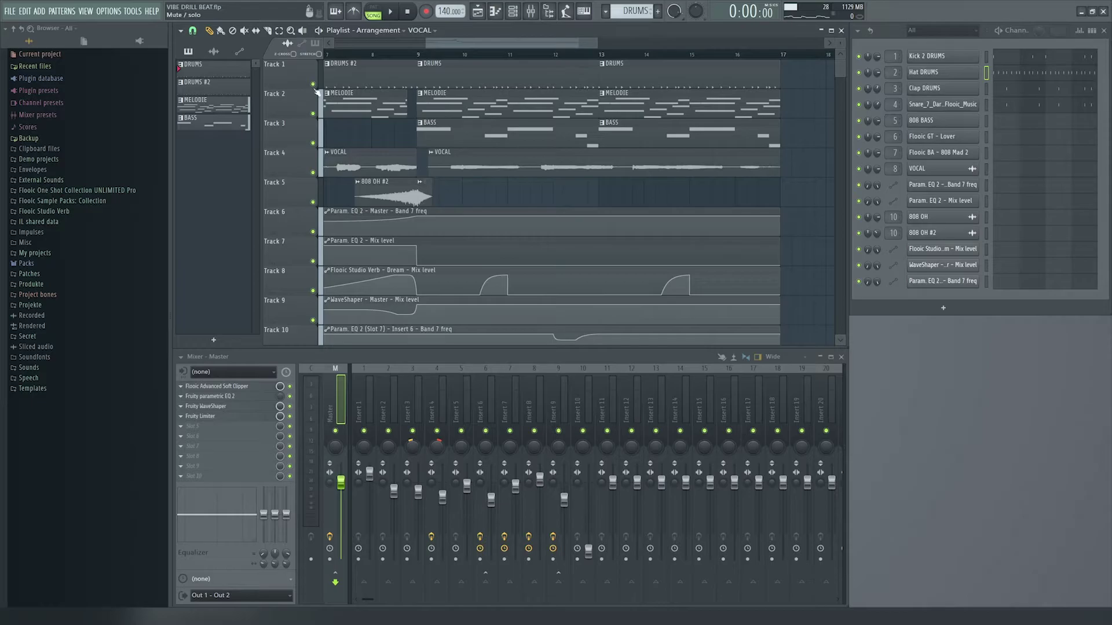
pyautogui.rightClick(314, 85)
pyautogui.click(313, 231)
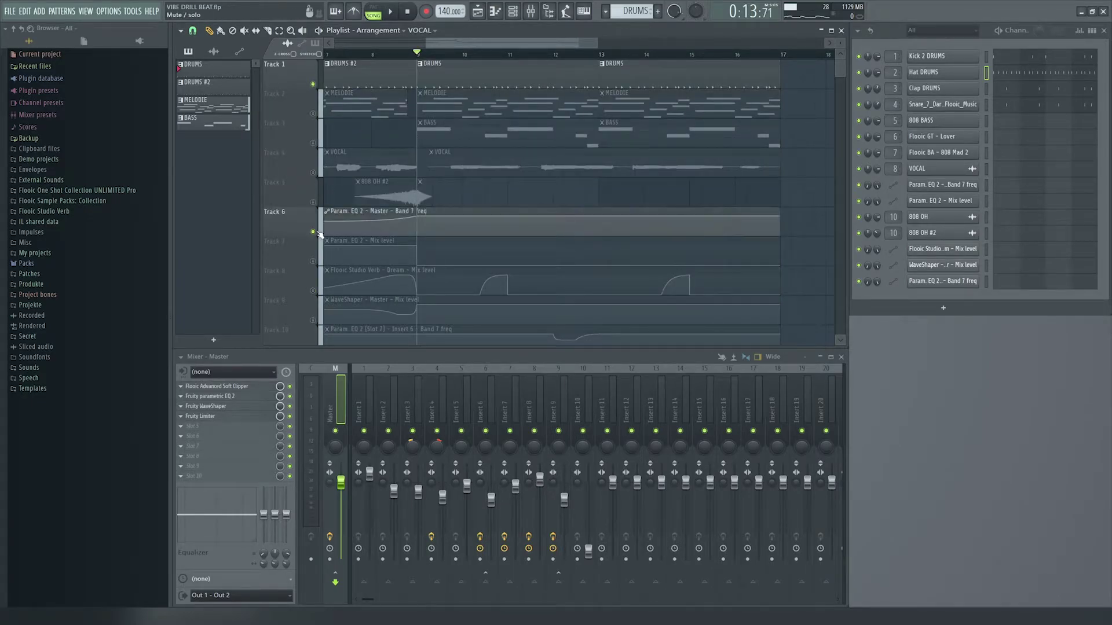
pyautogui.scroll(-3, 316, 203)
pyautogui.click(314, 173)
pyautogui.click(313, 202)
pyautogui.click(313, 232)
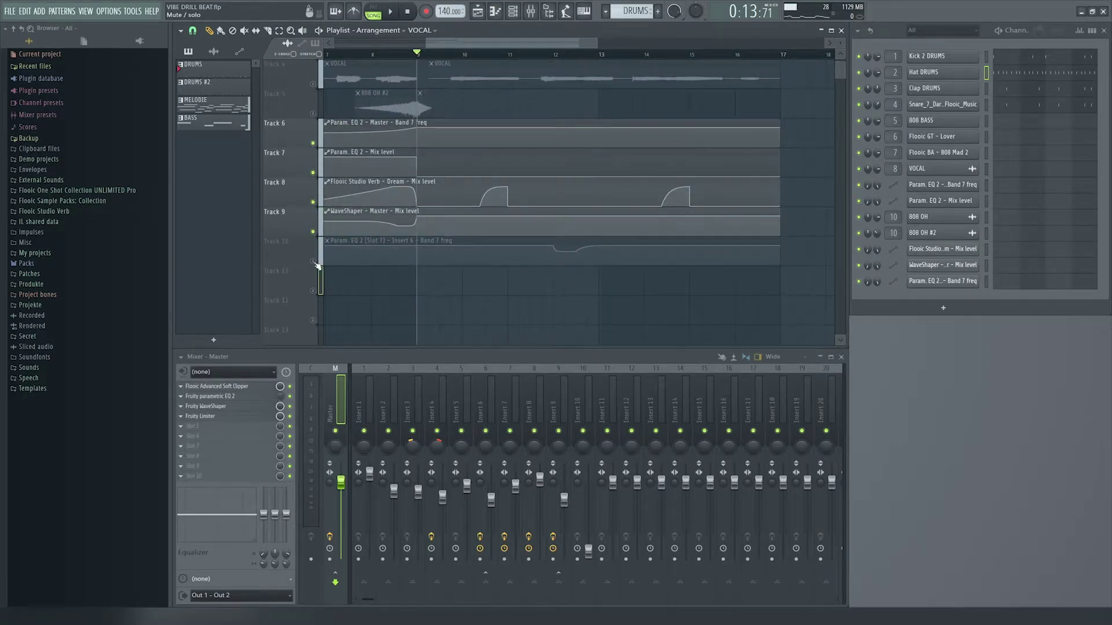
pyautogui.click(313, 261)
pyautogui.scroll(4, 315, 261)
# Step: Play the soloed drums from bar 9 to hear them with the automation, and stop playback
pyautogui.press('space')
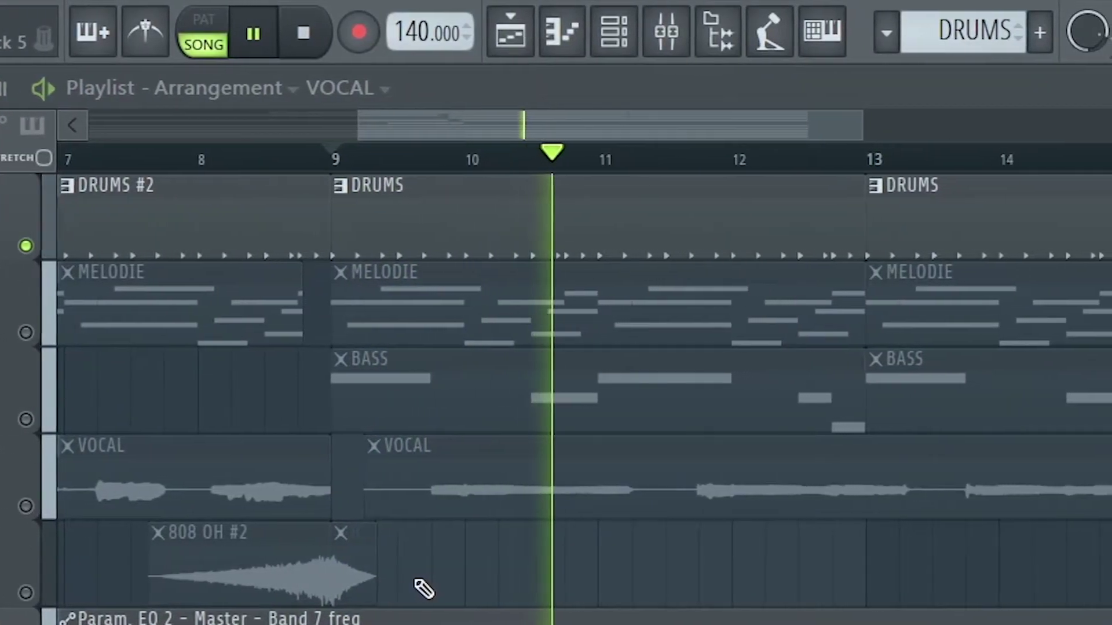
pyautogui.press('space')
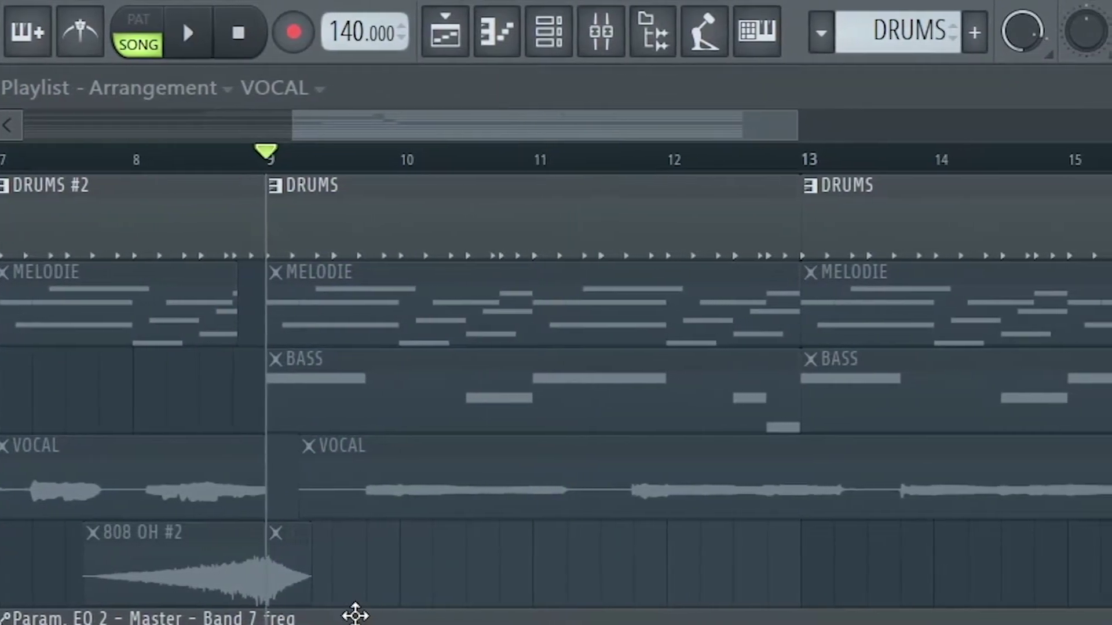
pyautogui.scroll(-1, 446, 232)
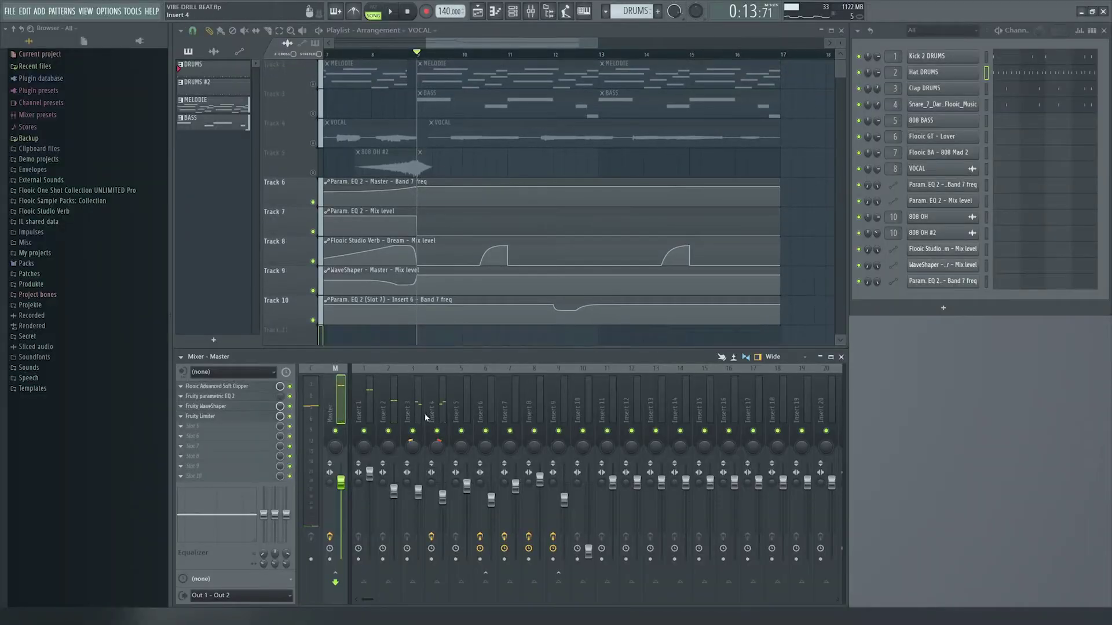
# Step: Examine the Flooic Studio Verb - Standard settings on mixer Insert 4, and close the plugin
pyautogui.click(418, 401)
pyautogui.click(437, 402)
pyautogui.click(246, 387)
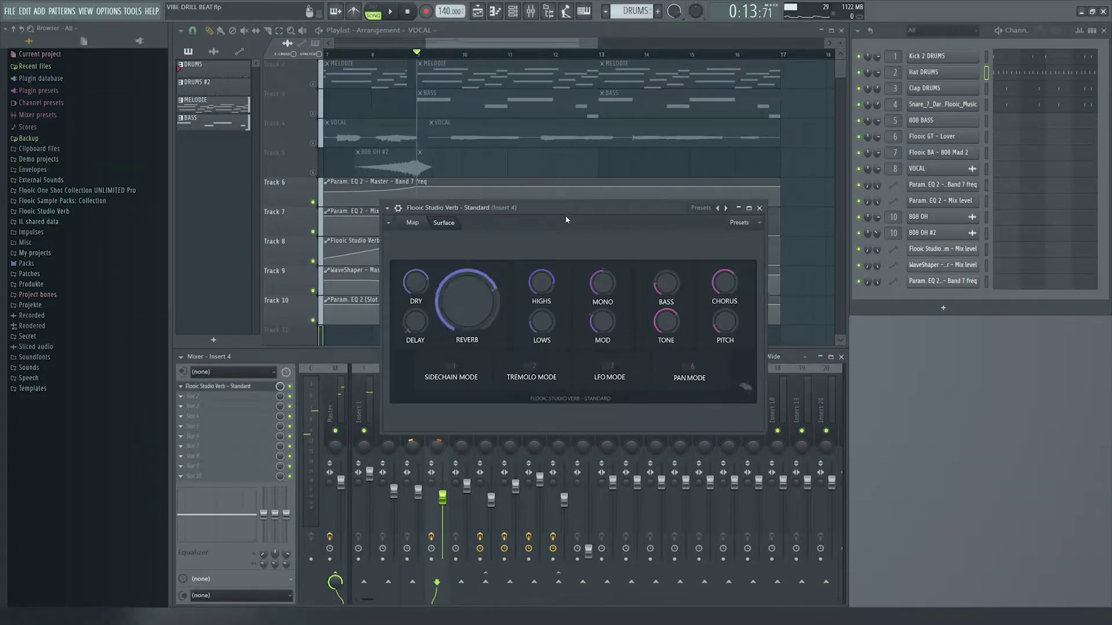
pyautogui.moveTo(515, 204); pyautogui.dragTo(583, 183)
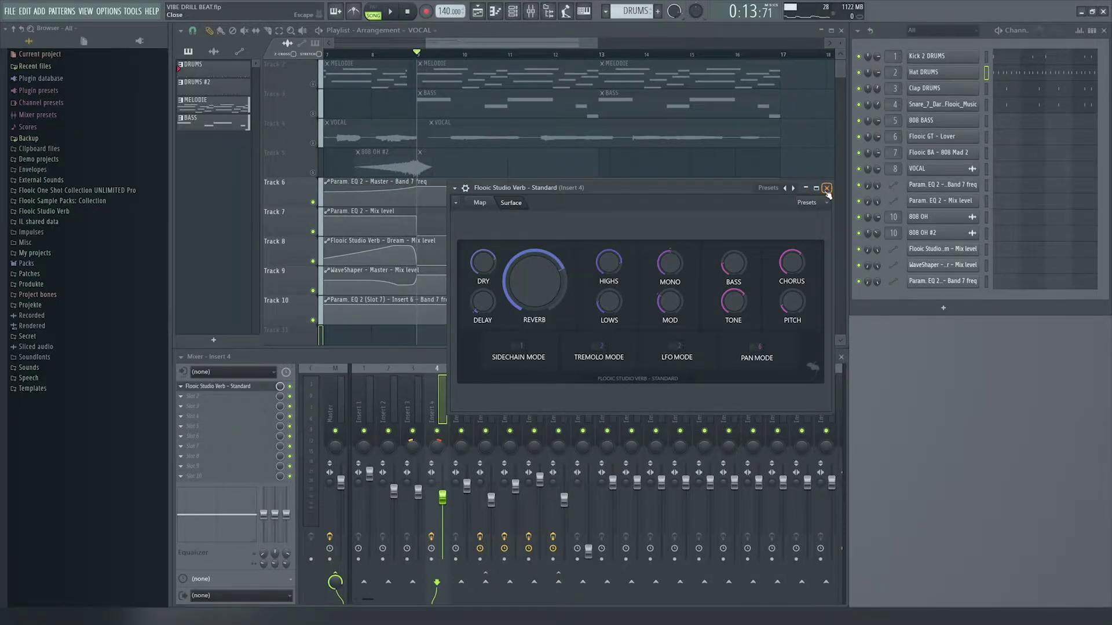
pyautogui.click(934, 96)
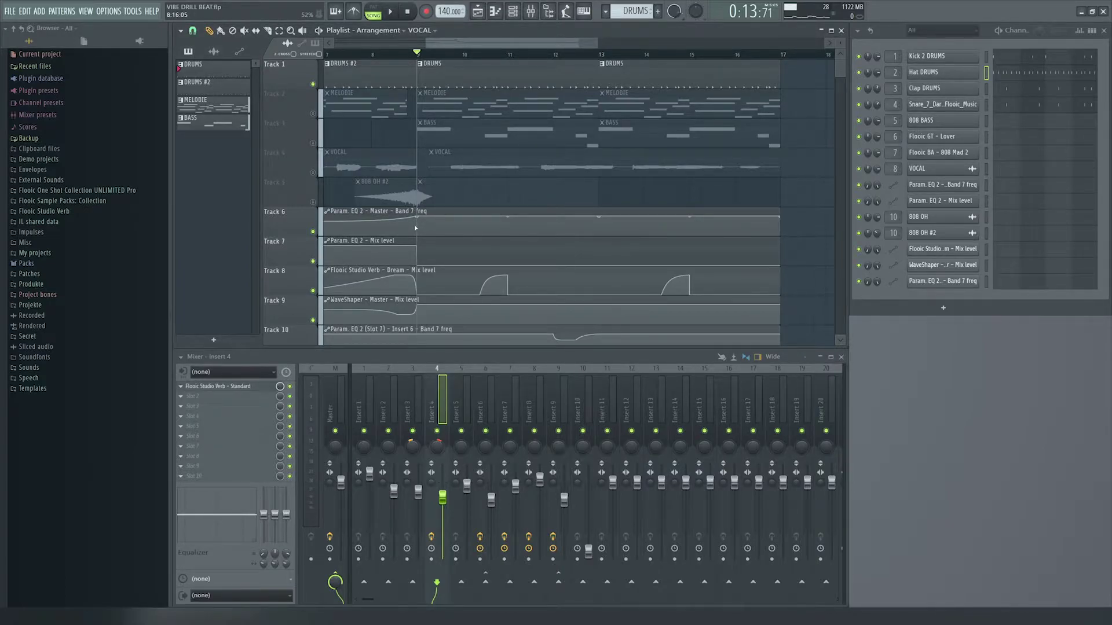
# Step: Mute the drums on Track 1, unmute the MELODIE clips on Track 2, and listen to the melody from bar 9
pyautogui.click(313, 84)
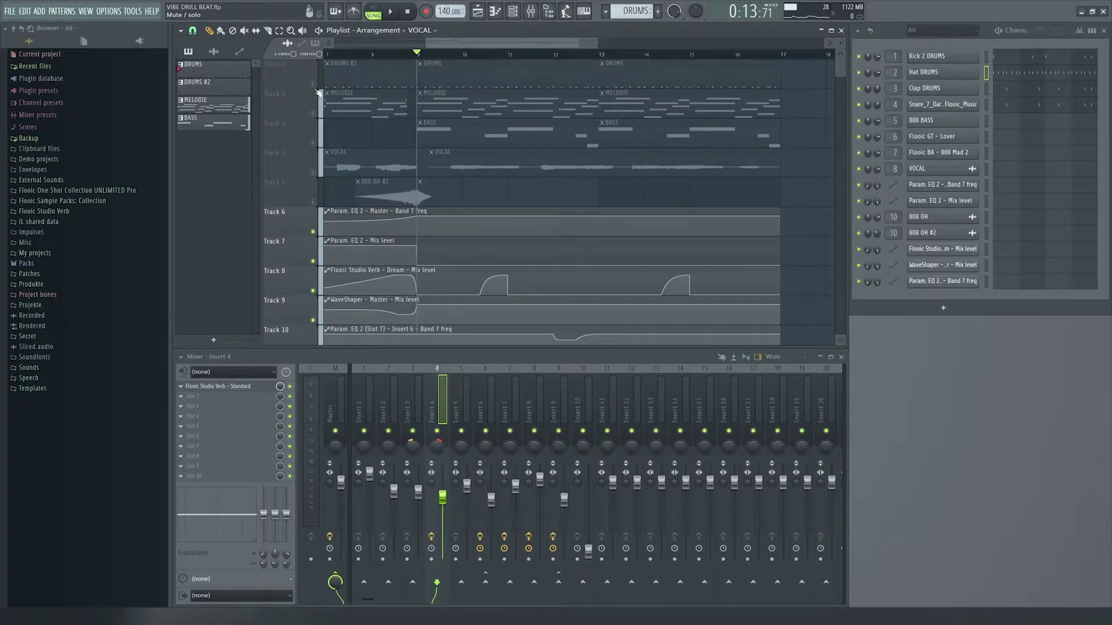
pyautogui.click(312, 114)
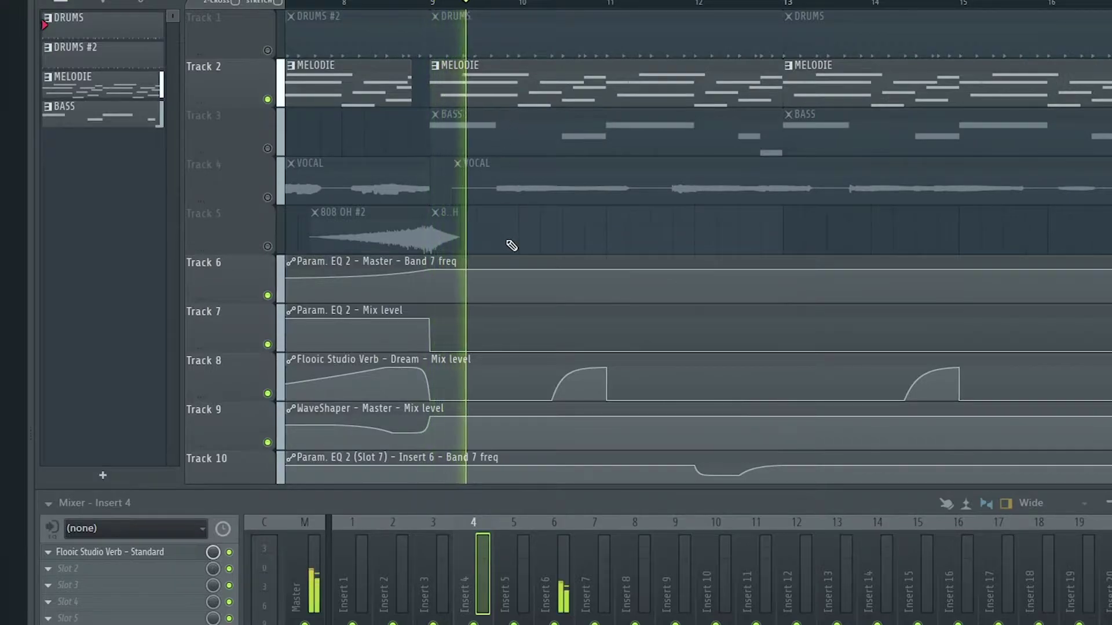
pyautogui.scroll(-3, 459, 200)
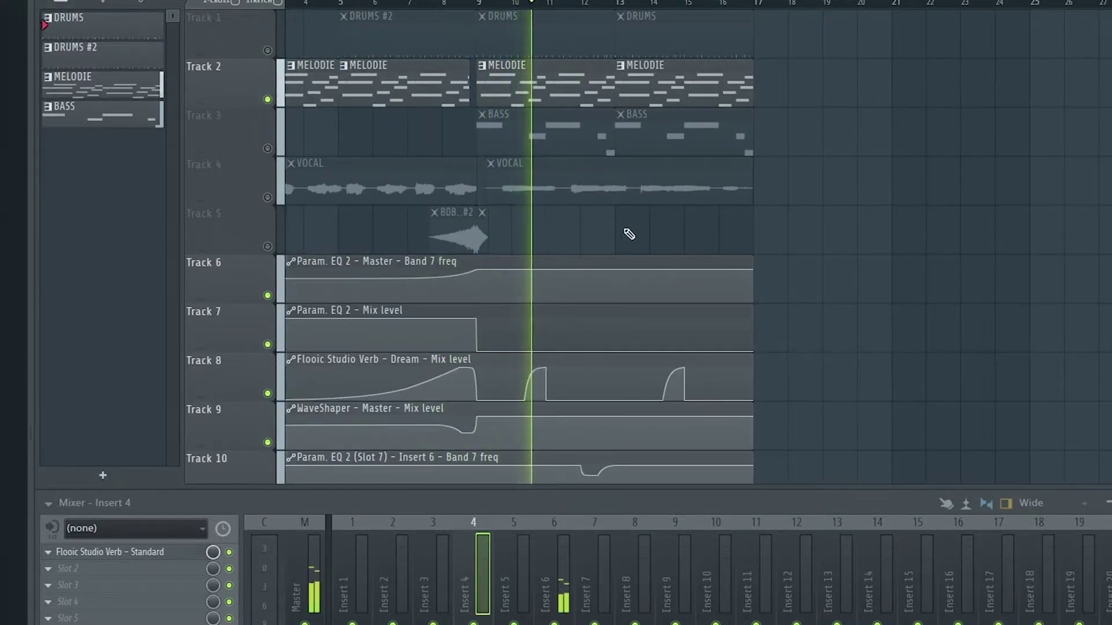
pyautogui.press('space')
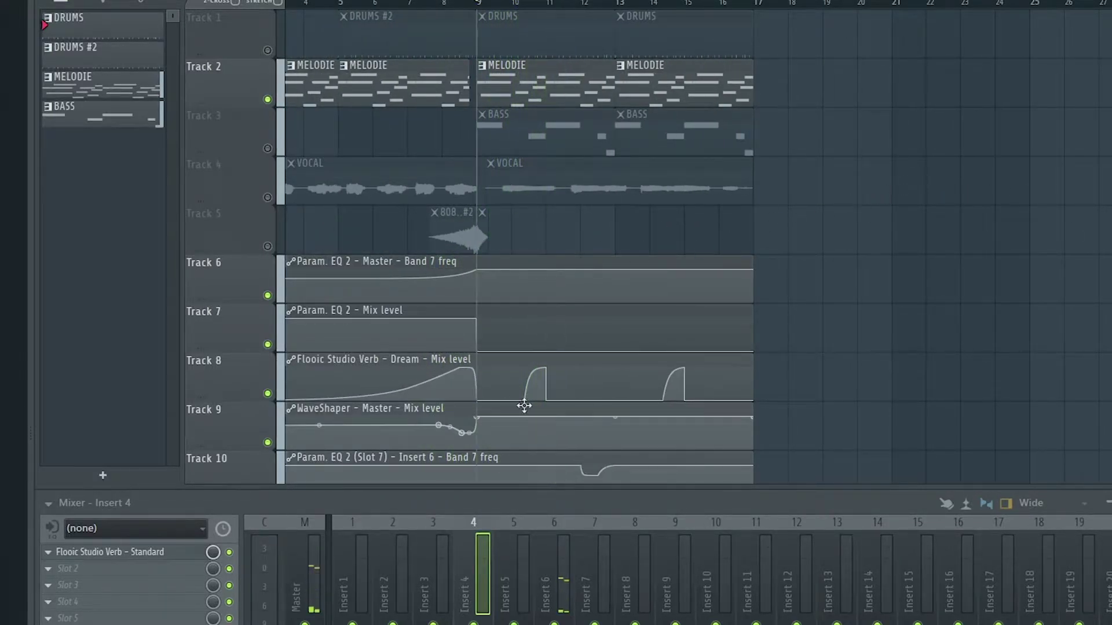
pyautogui.scroll(3, 617, 330)
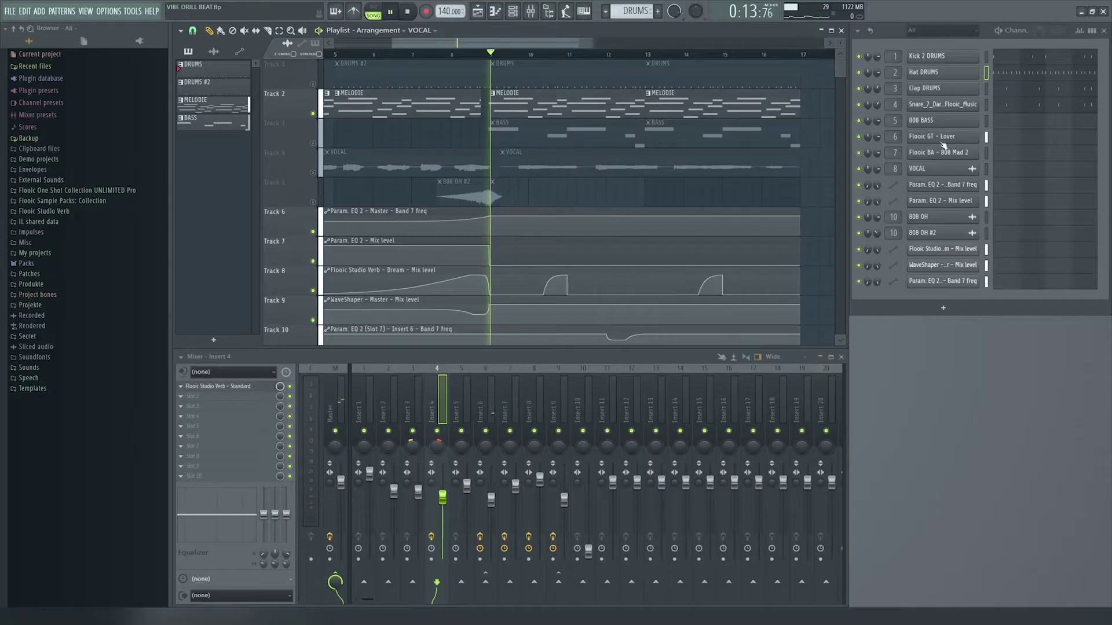
# Step: Examine the sampler settings of the Flooic GT - Lover channel, and close its window
pyautogui.click(938, 137)
pyautogui.click(287, 186)
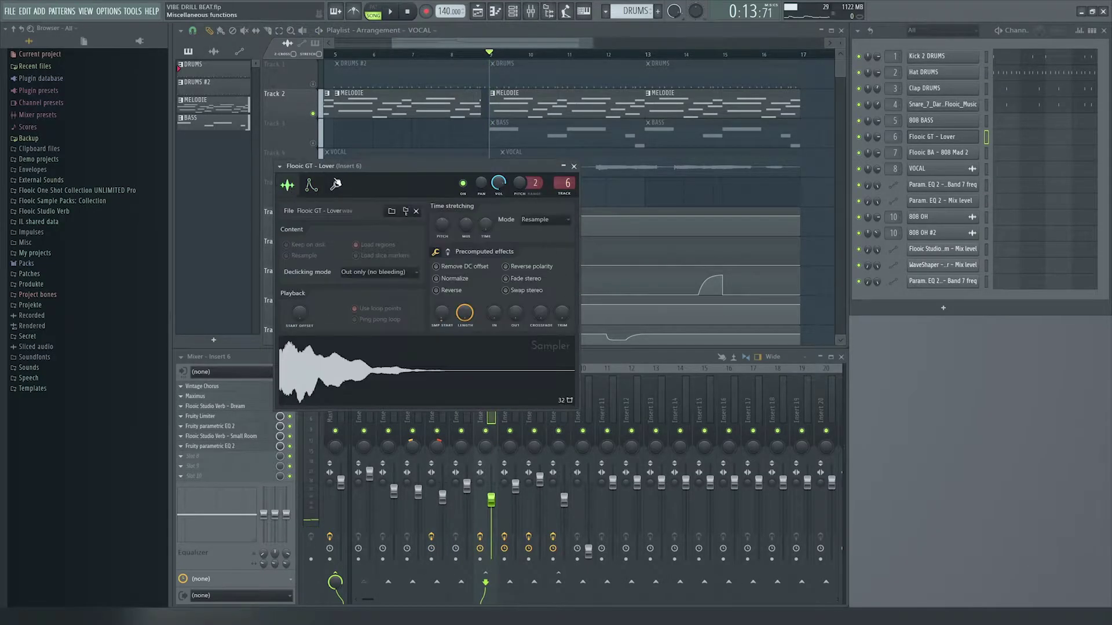
pyautogui.moveTo(313, 171); pyautogui.dragTo(337, 170)
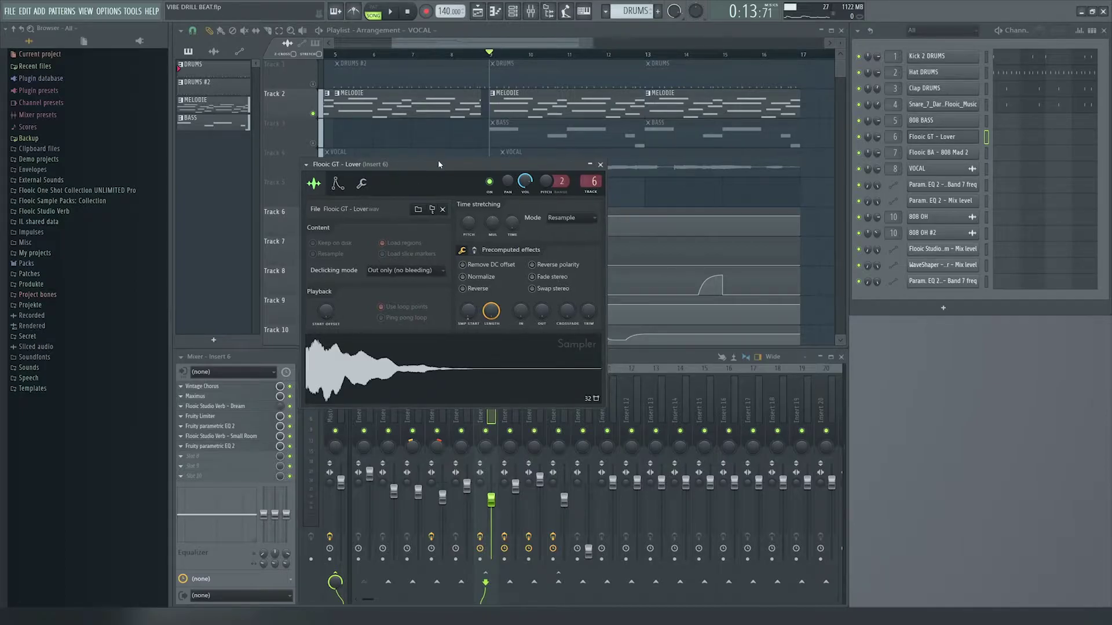
pyautogui.moveTo(435, 166); pyautogui.dragTo(480, 170)
pyautogui.click(644, 169)
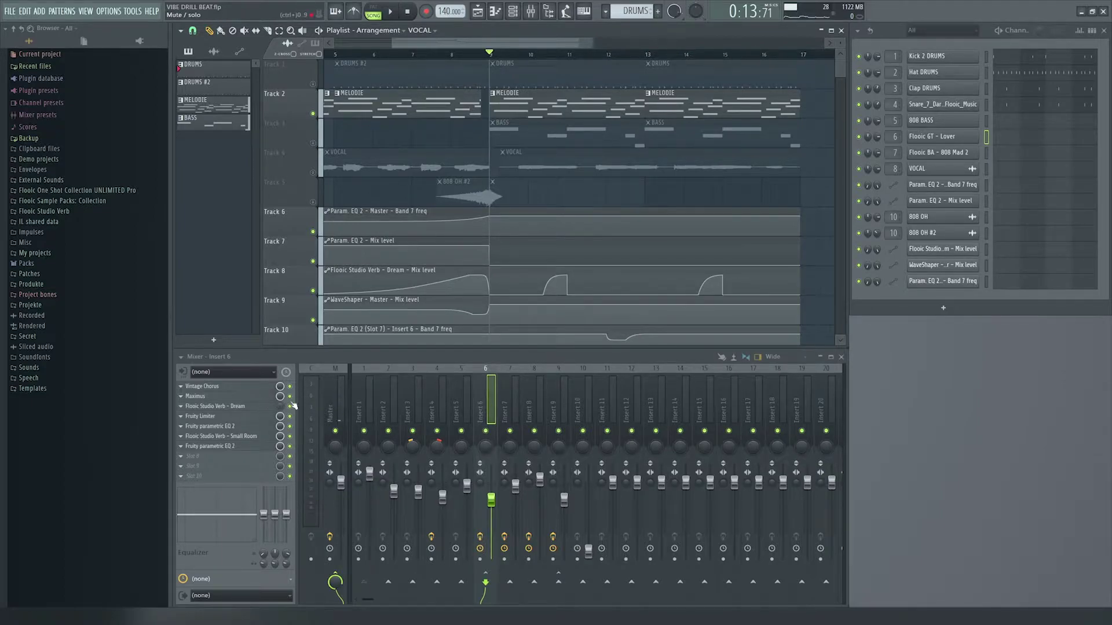
# Step: Examine the Vintage Chorus and Maximus settings on Insert 6, toggling the chorus bypass to compare the melody's sound
pyautogui.click(208, 387)
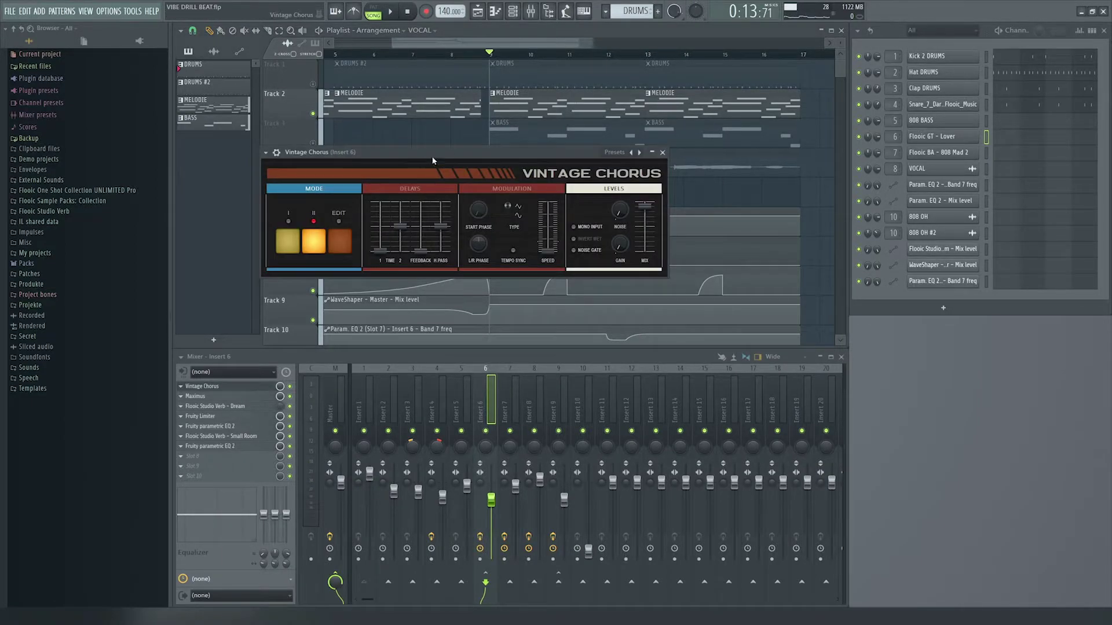
pyautogui.moveTo(433, 161); pyautogui.dragTo(476, 165)
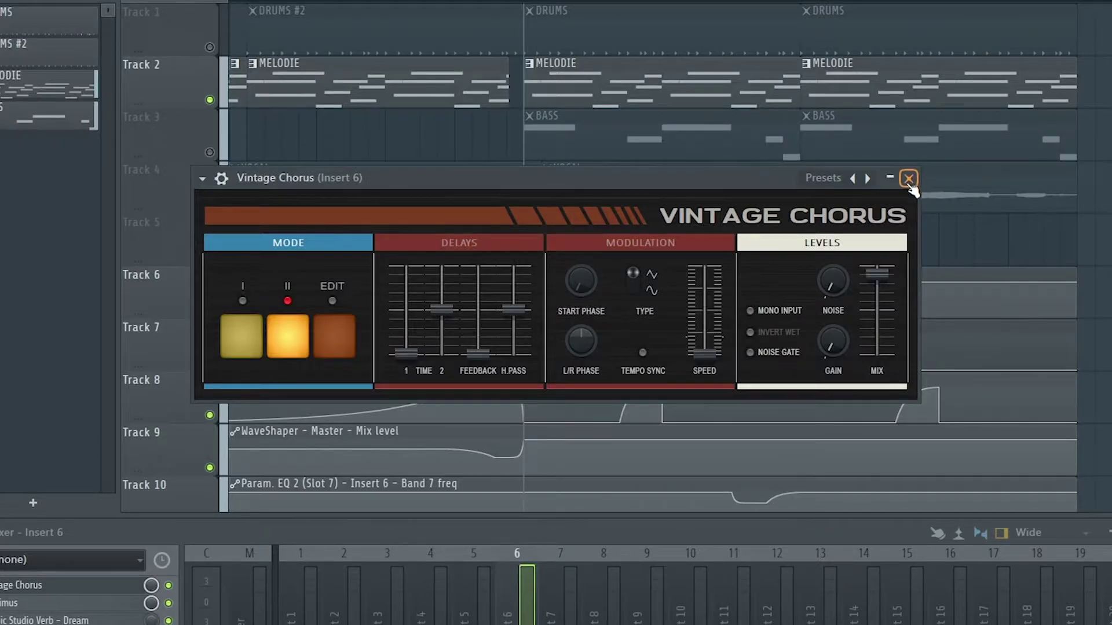
pyautogui.click(908, 179)
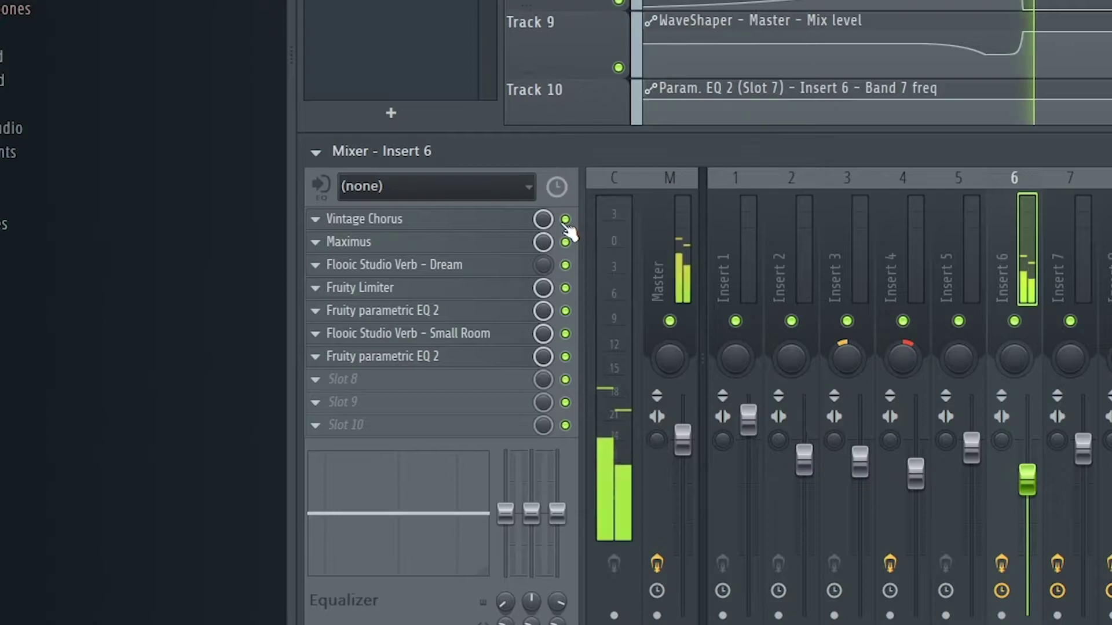
pyautogui.click(566, 220)
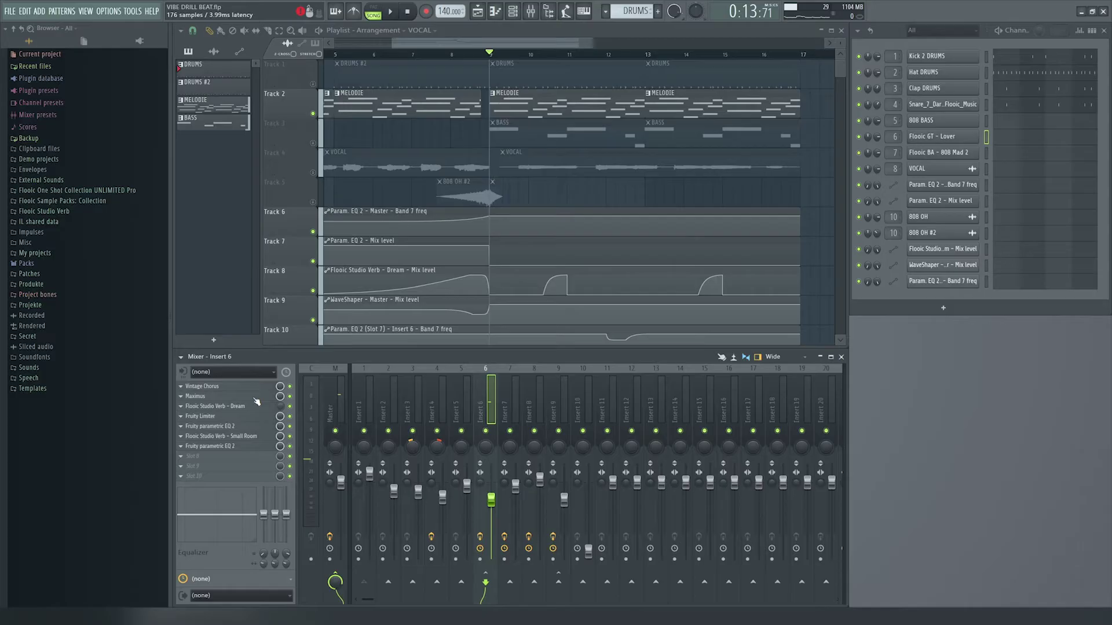
pyautogui.click(477, 245)
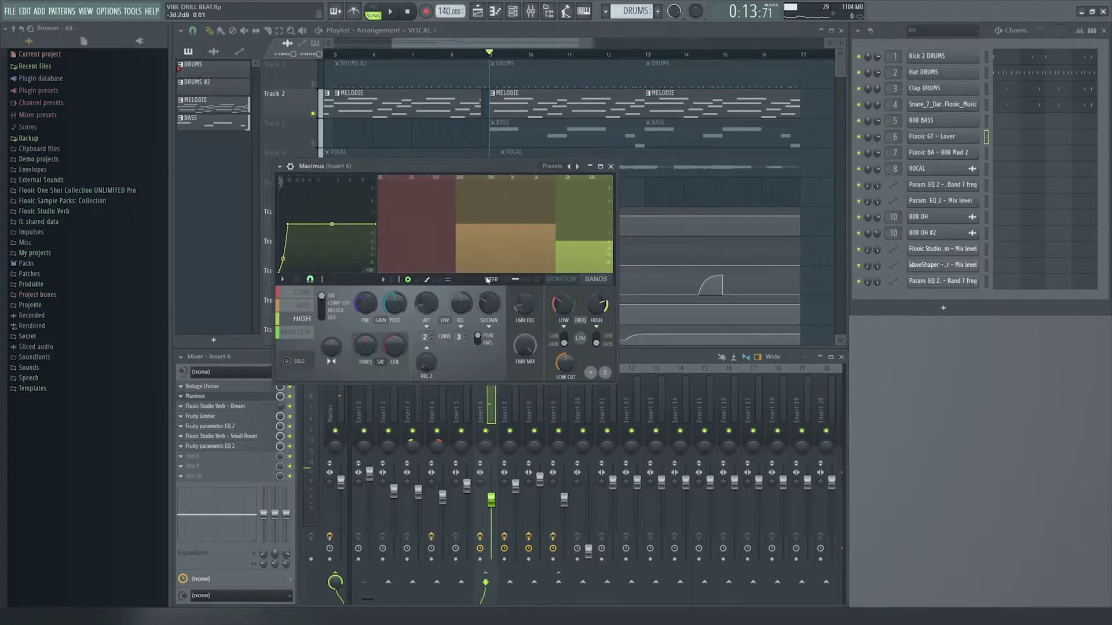
pyautogui.click(611, 166)
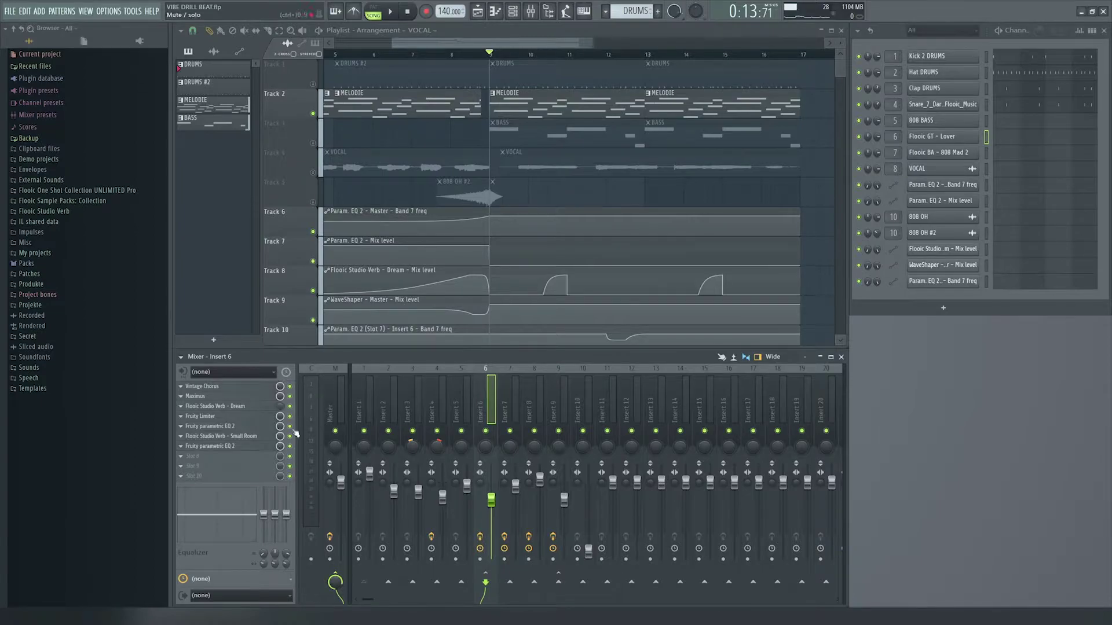
# Step: Examine Flooic Studio Verb - Small Room on Insert 6 and audition the melody to hear its effect, then close the plugin
pyautogui.click(266, 438)
pyautogui.moveTo(377, 109); pyautogui.dragTo(560, 180)
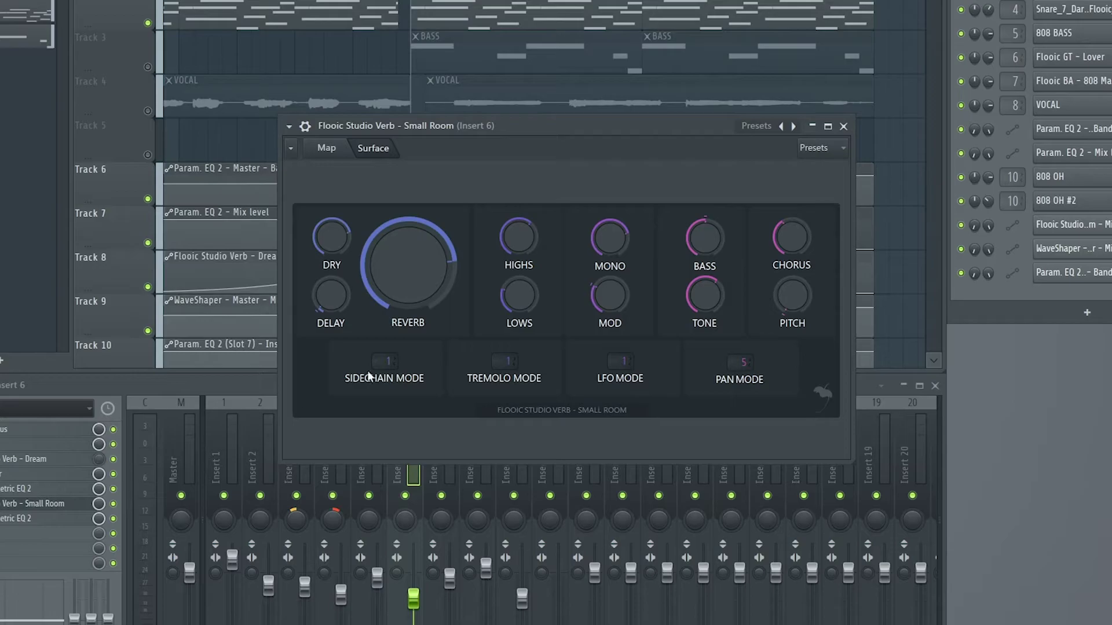
pyautogui.click(117, 510)
pyautogui.press('space')
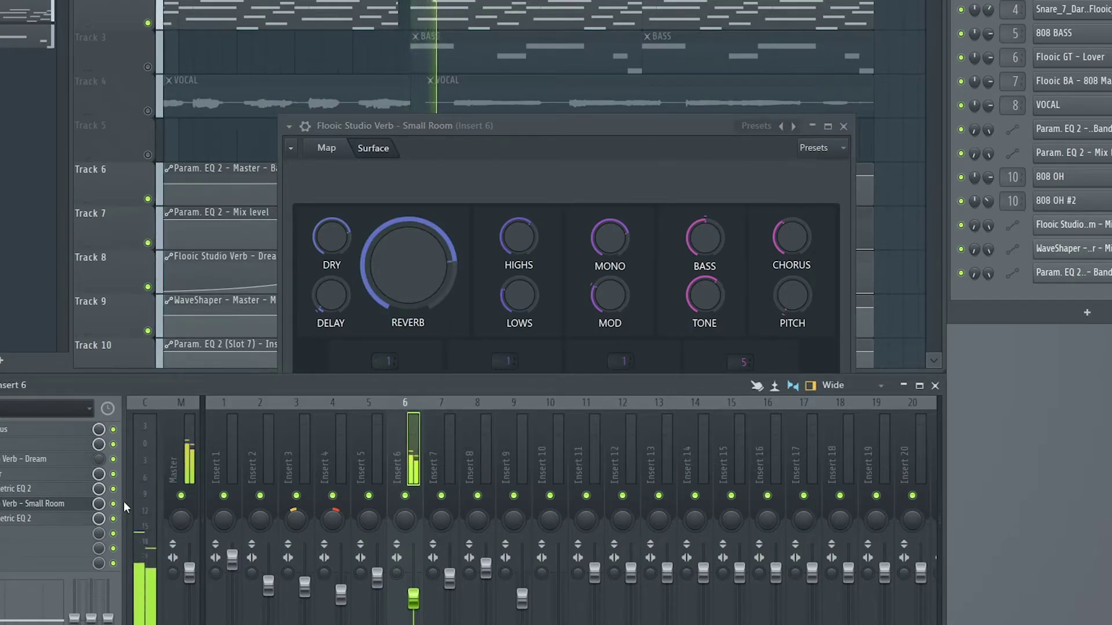
pyautogui.press('space')
pyautogui.click(498, 174)
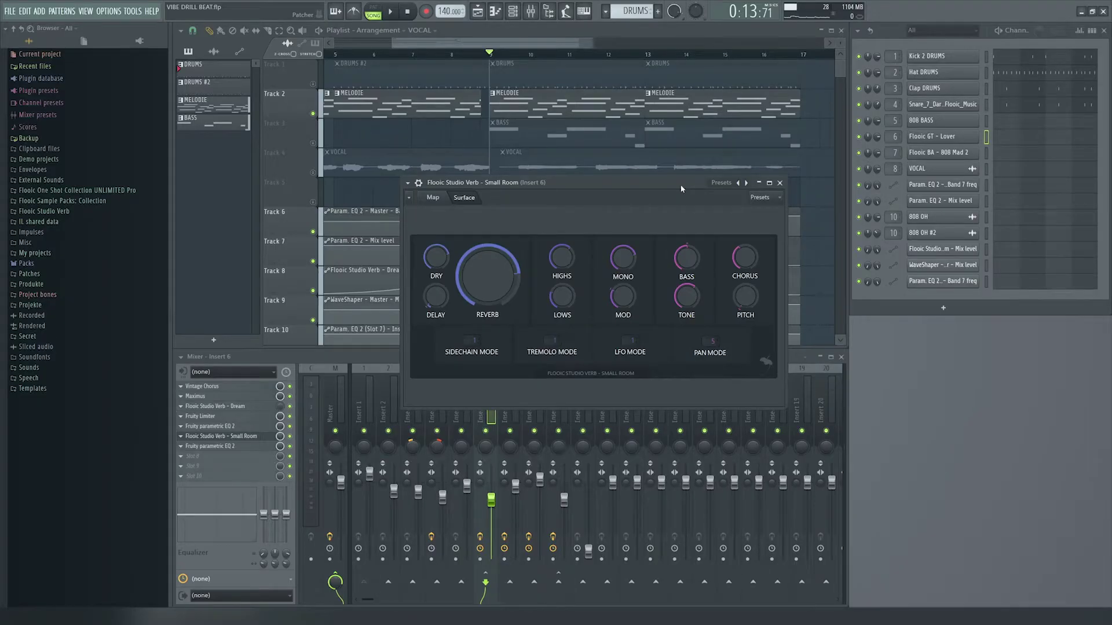
pyautogui.click(780, 183)
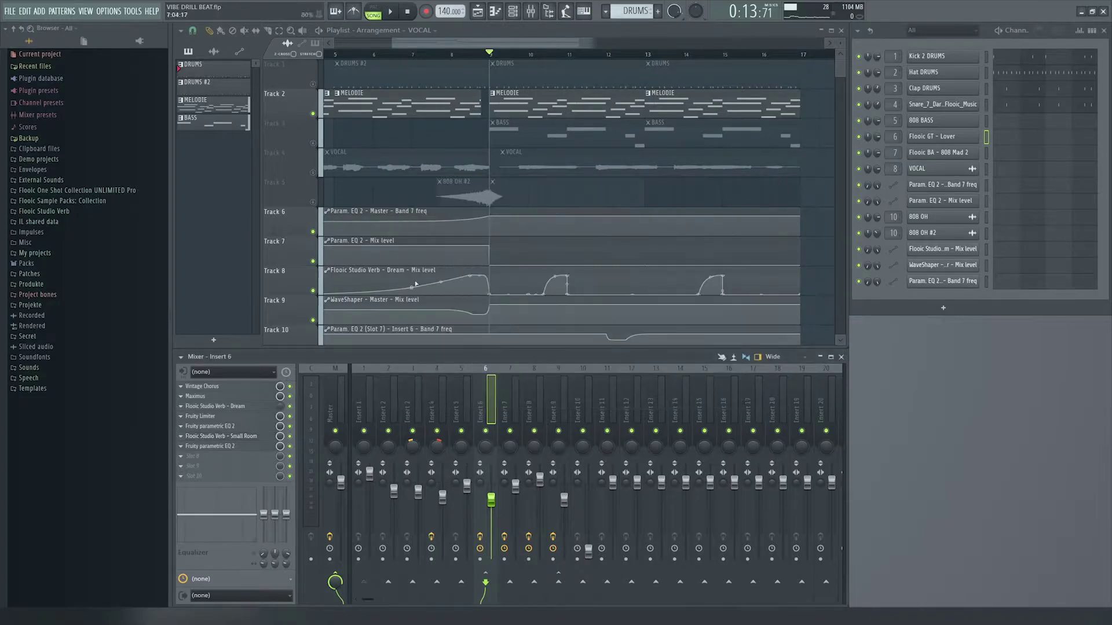
# Step: Open Flooic Studio Verb - Dream on Insert 6, and move its window clear of its mix level automation on Track 8
pyautogui.scroll(-2, 528, 210)
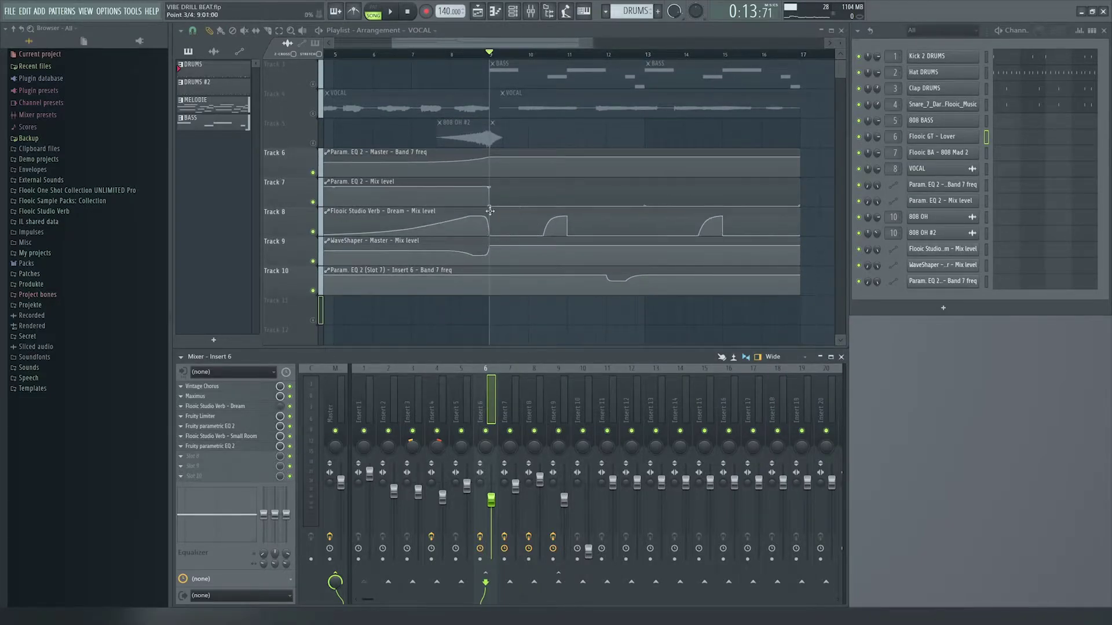
pyautogui.scroll(2, 551, 237)
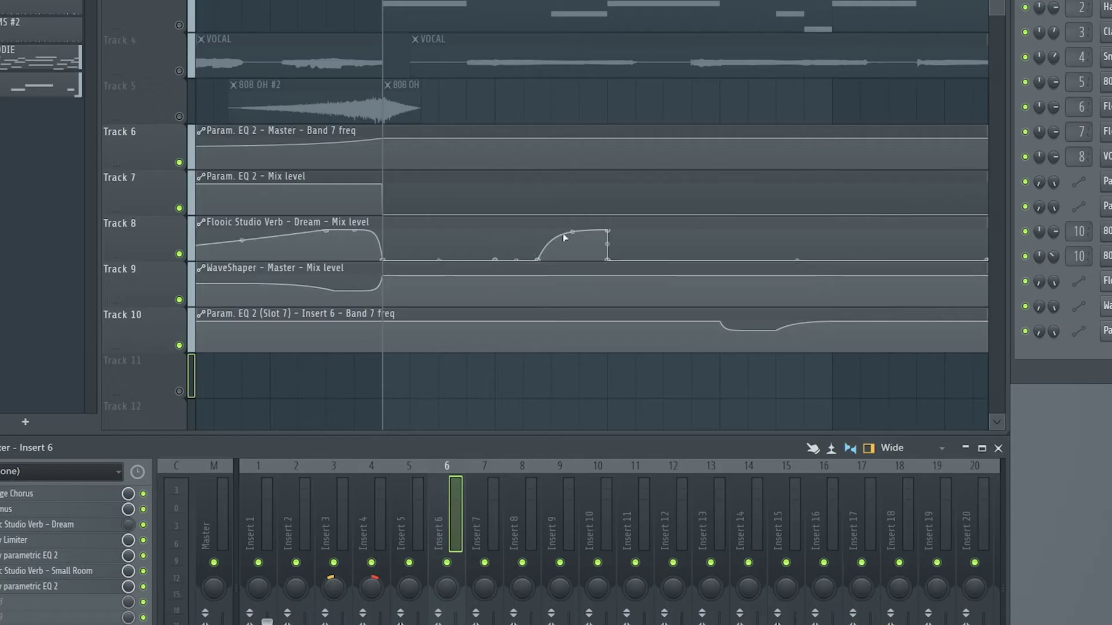
pyautogui.click(89, 524)
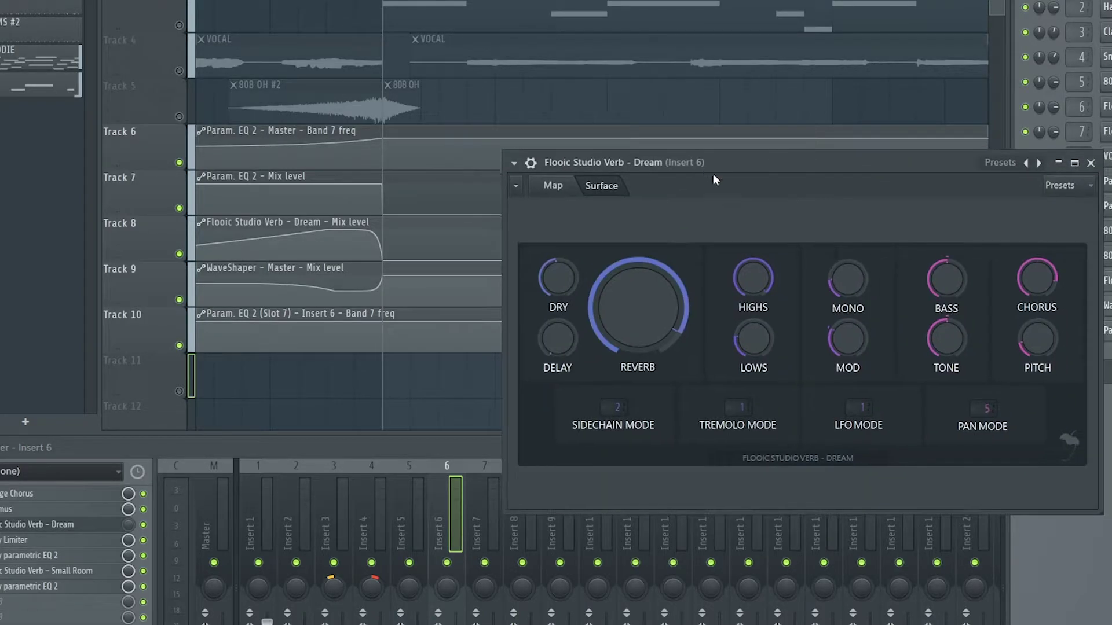
pyautogui.moveTo(674, 177); pyautogui.dragTo(1061, 194)
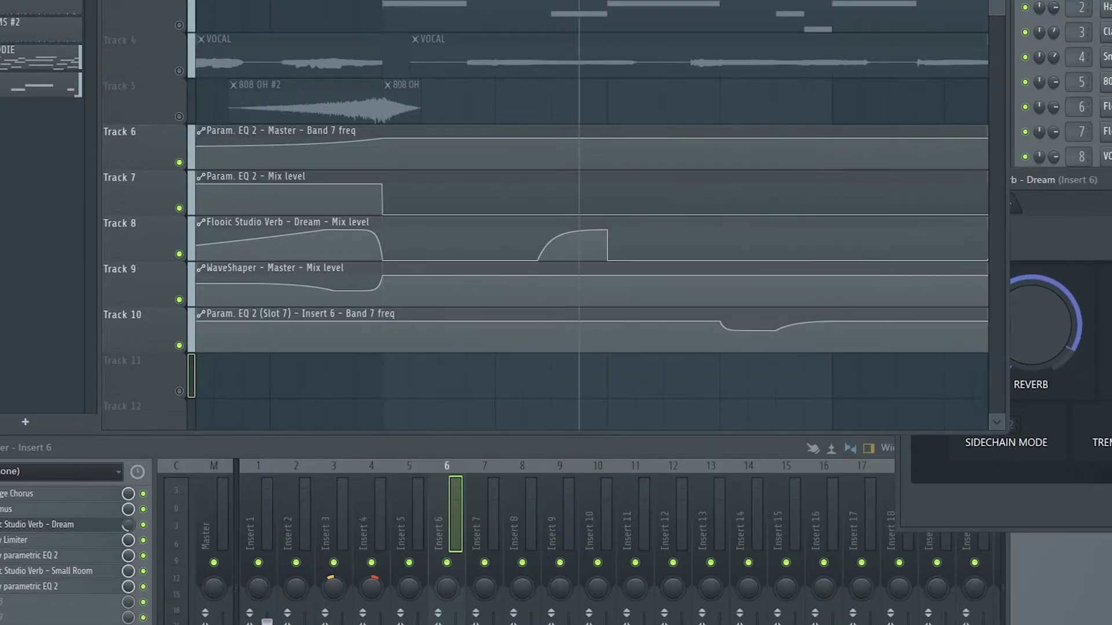
# Step: Play the melody around the Track 8 reverb automation, comparing the sound with the Dream reverb bypassed and enabled
pyautogui.press('space')
pyautogui.click(143, 525)
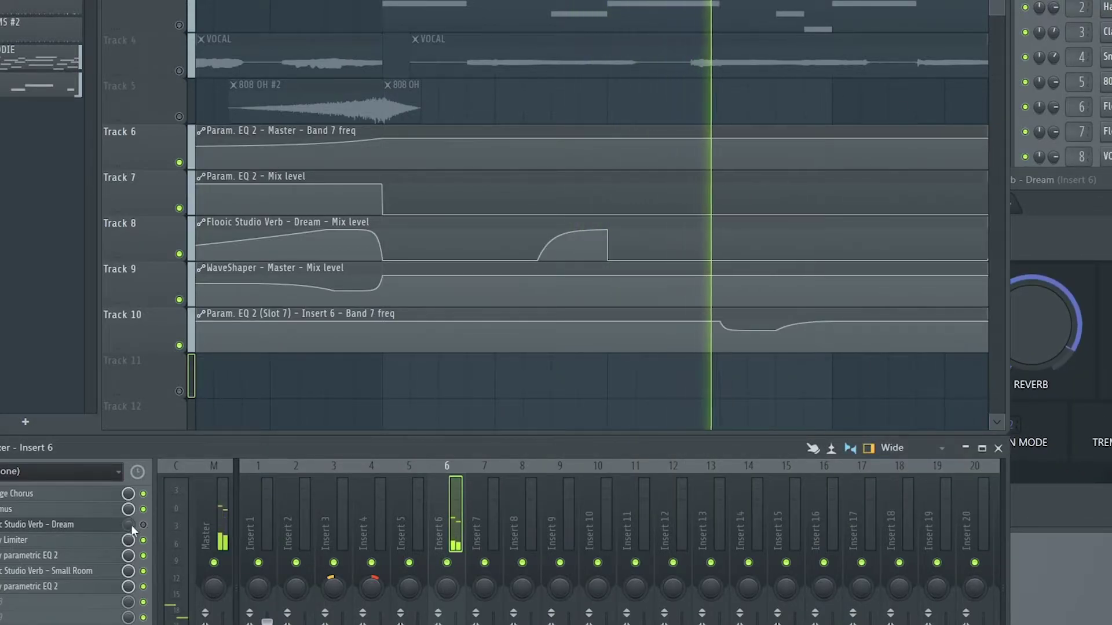
pyautogui.click(144, 525)
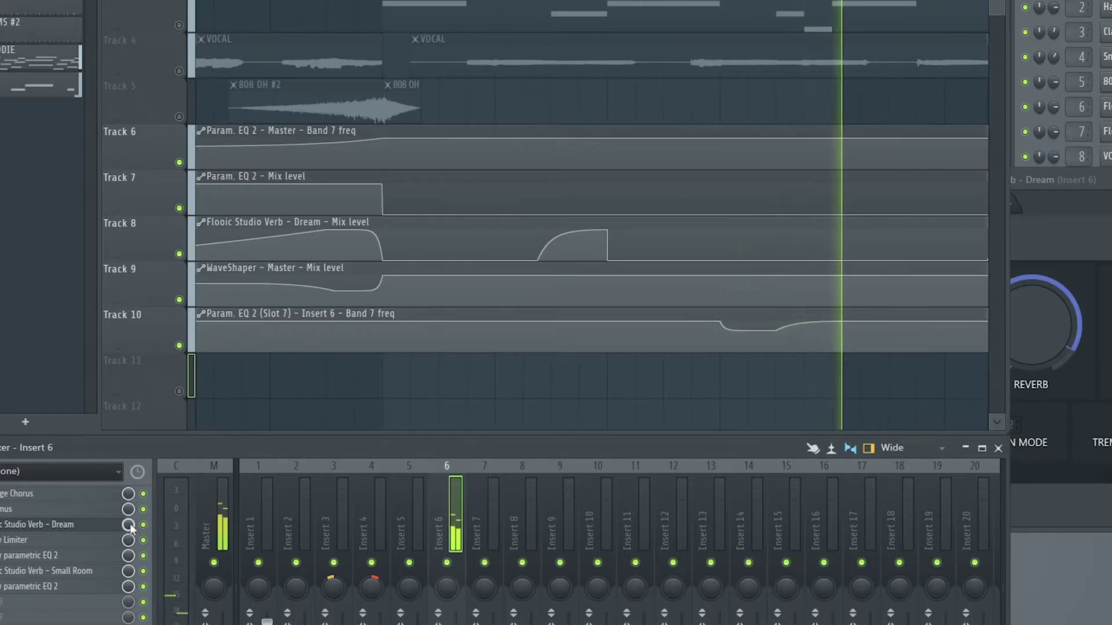
pyautogui.press('space')
pyautogui.press('space')
pyautogui.press('space')
pyautogui.moveTo(916, 185); pyautogui.dragTo(818, 235)
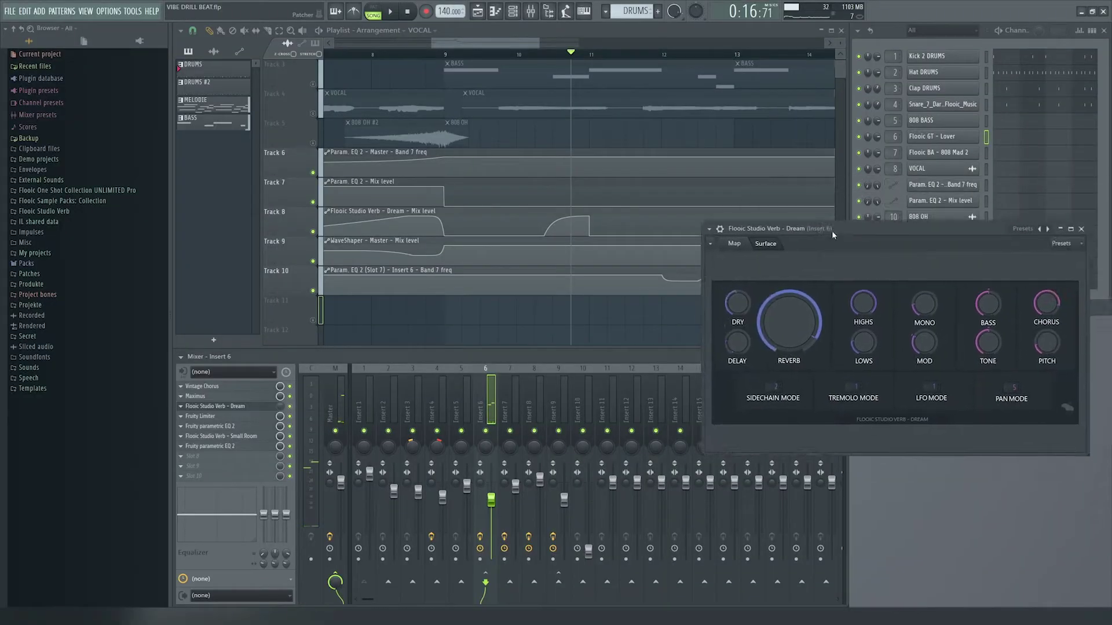
# Step: Play the melody from the second reverb rise on Track 8 and from its cut-off at bar 11
pyautogui.scroll(2, 533, 75)
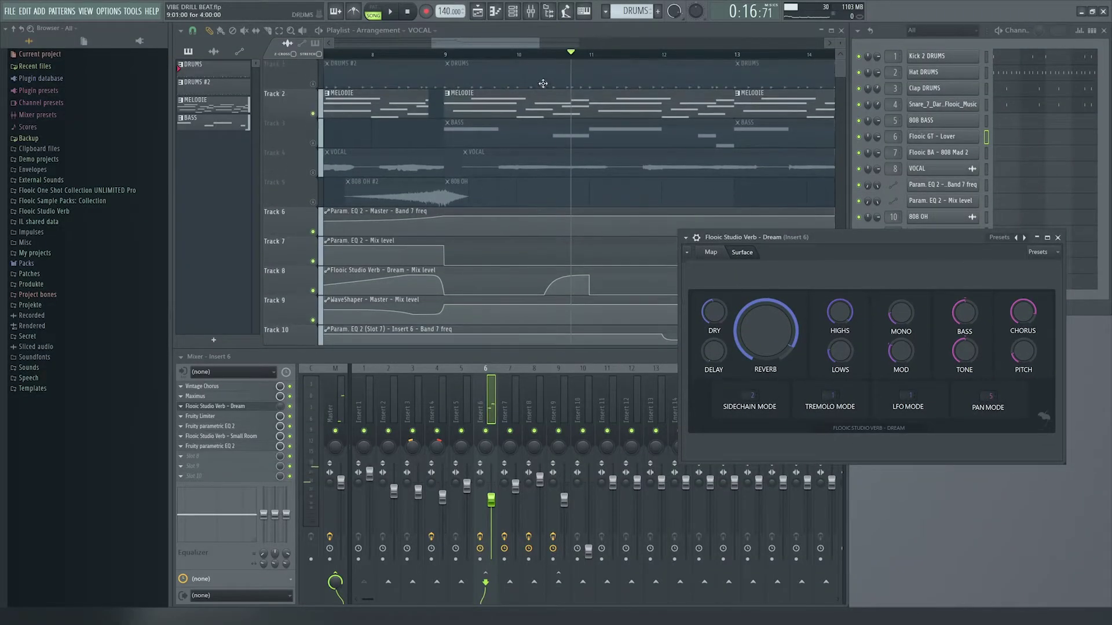
pyautogui.click(554, 55)
pyautogui.press('space')
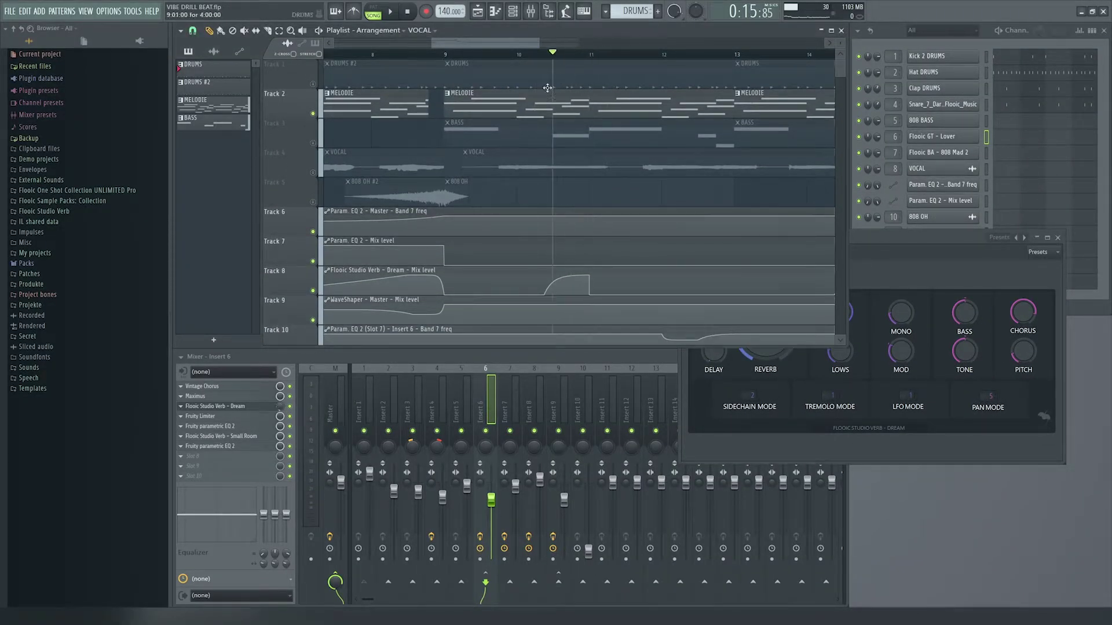
pyautogui.press('space')
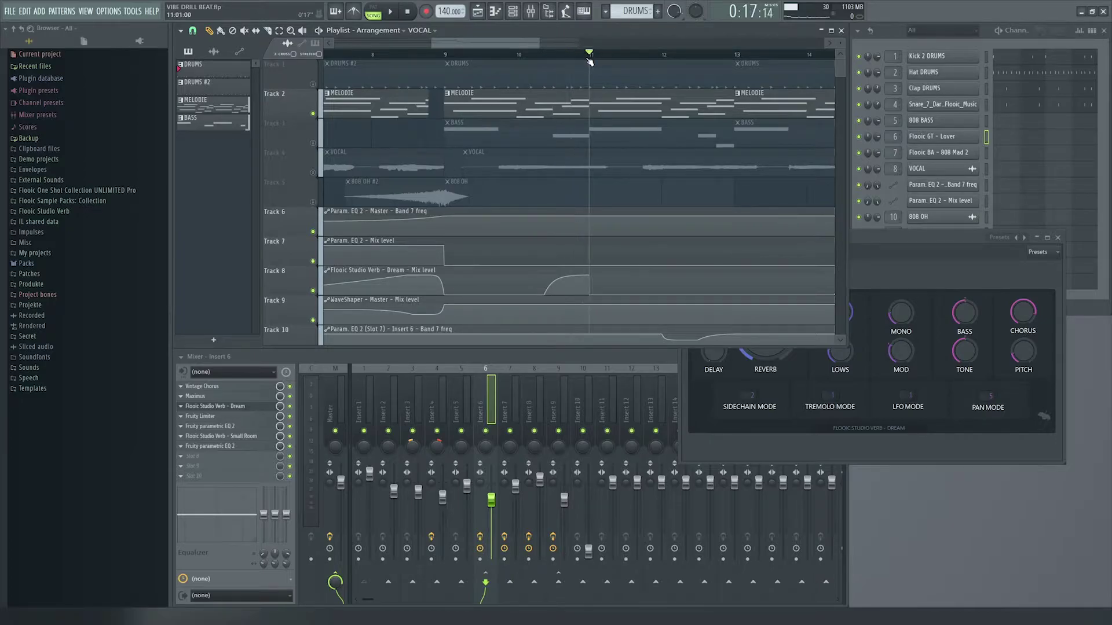
pyautogui.press('space')
pyautogui.press('space')
# Step: Bring the Flooic Studio Verb - Dream window forward to examine its controls, reposition it and close it
pyautogui.click(890, 243)
pyautogui.moveTo(779, 239); pyautogui.dragTo(736, 237)
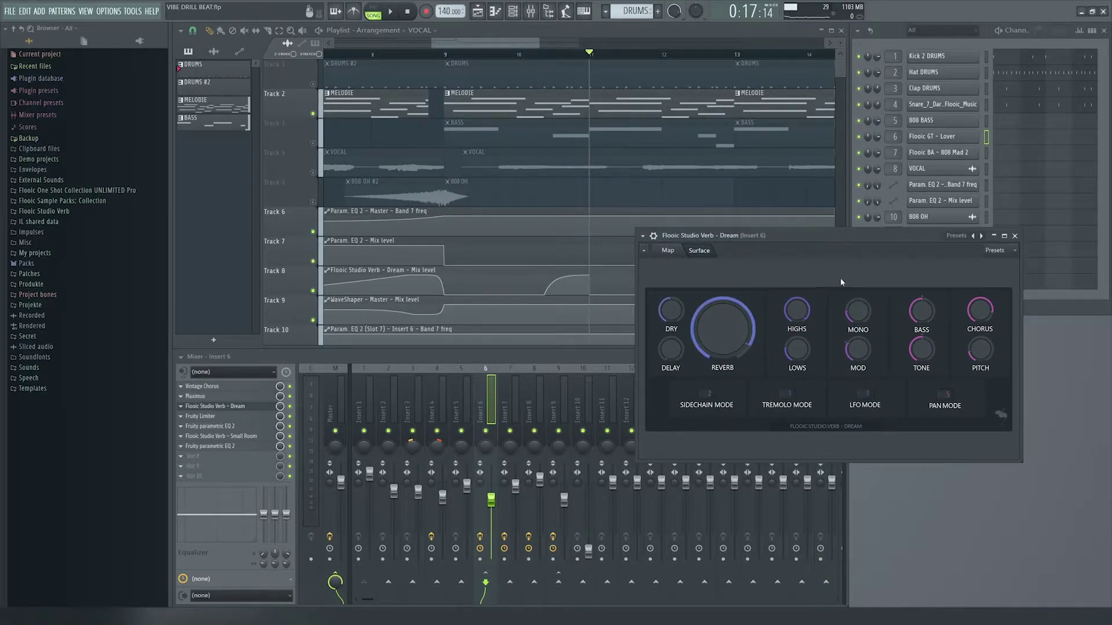
pyautogui.moveTo(907, 236); pyautogui.dragTo(864, 236)
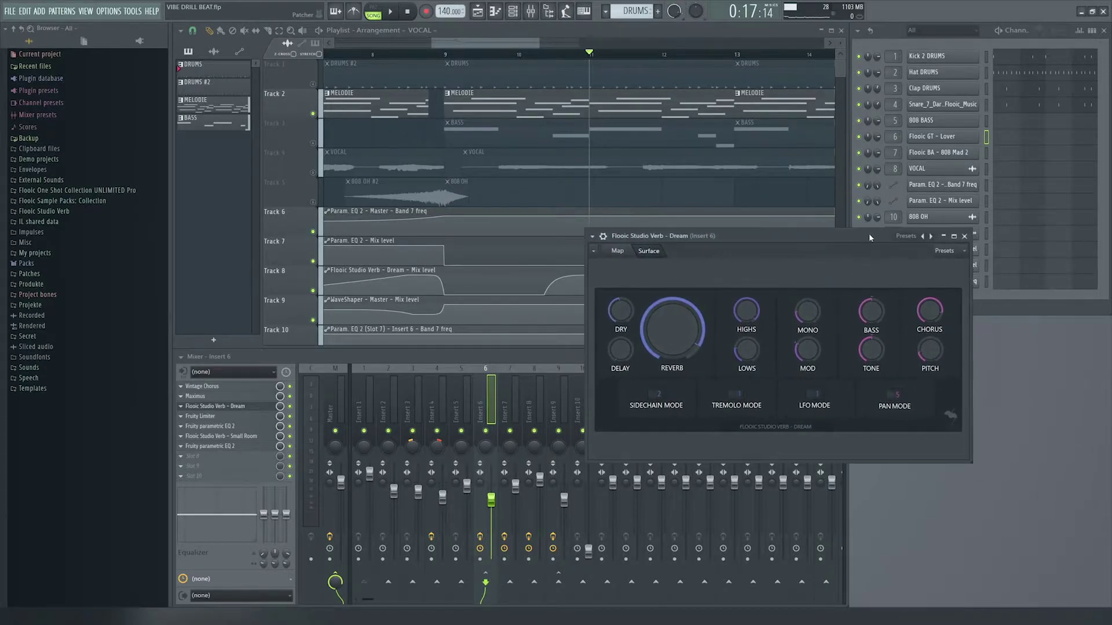
pyautogui.click(957, 239)
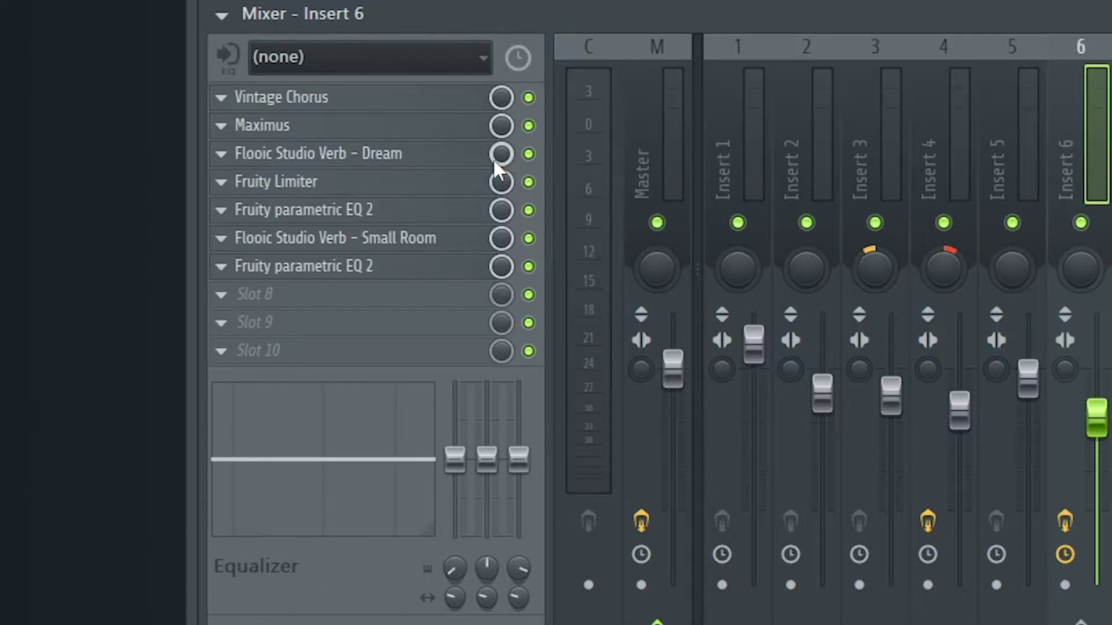
# Step: Show the automation clip option for the Dream reverb's mix level on Insert 6, and audition the melody at the Track 8 reverb rise
pyautogui.rightClick(497, 159)
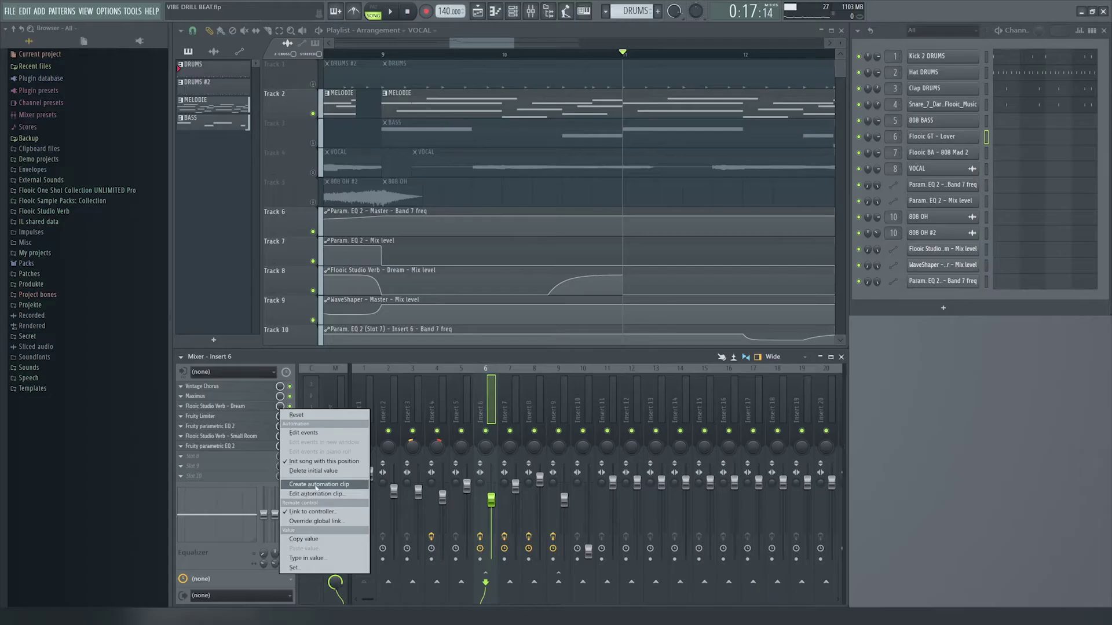
pyautogui.click(319, 484)
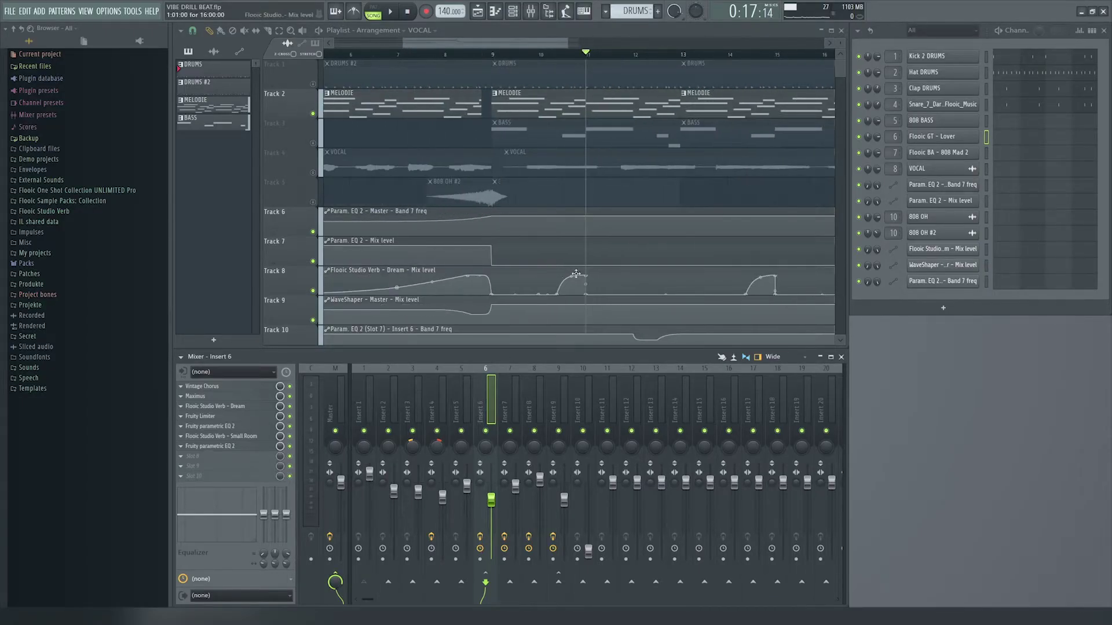
pyautogui.click(567, 54)
pyautogui.press('space')
pyautogui.press('space')
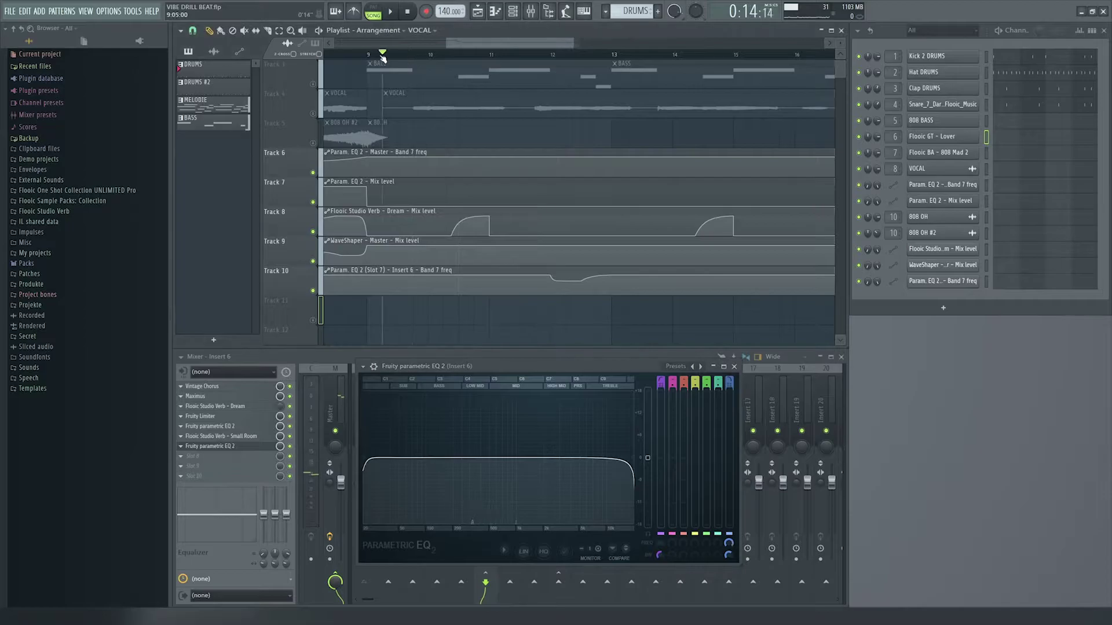
# Step: Play the melody through the Track 10 Band 7 frequency automation with Insert 6's slot 7 EQ open, then close the EQ
pyautogui.press('space')
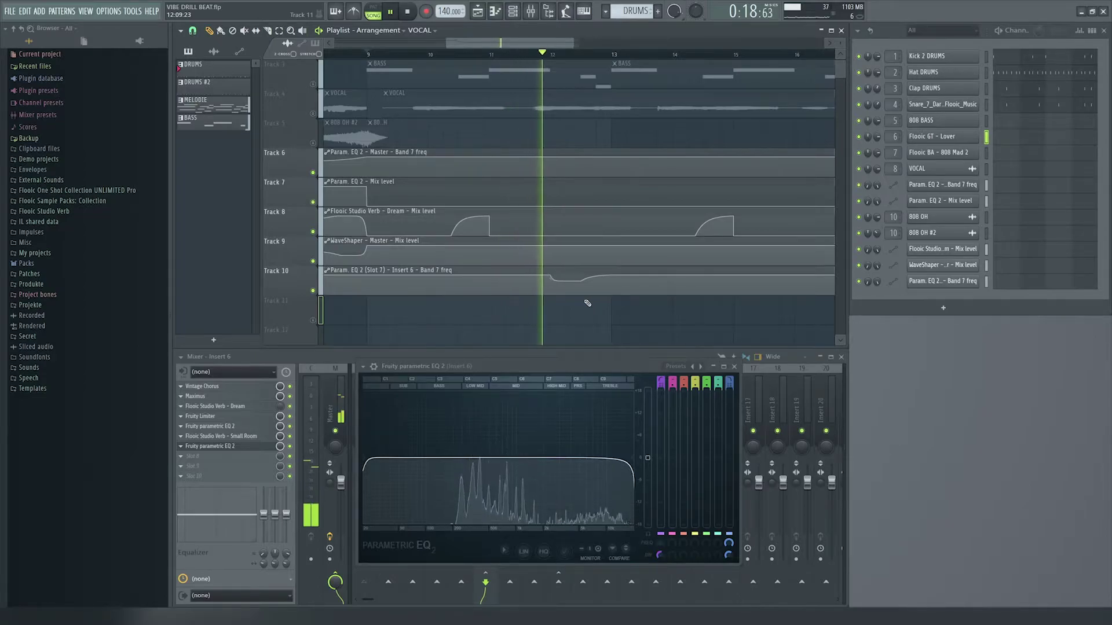
pyautogui.press('space')
pyautogui.click(735, 367)
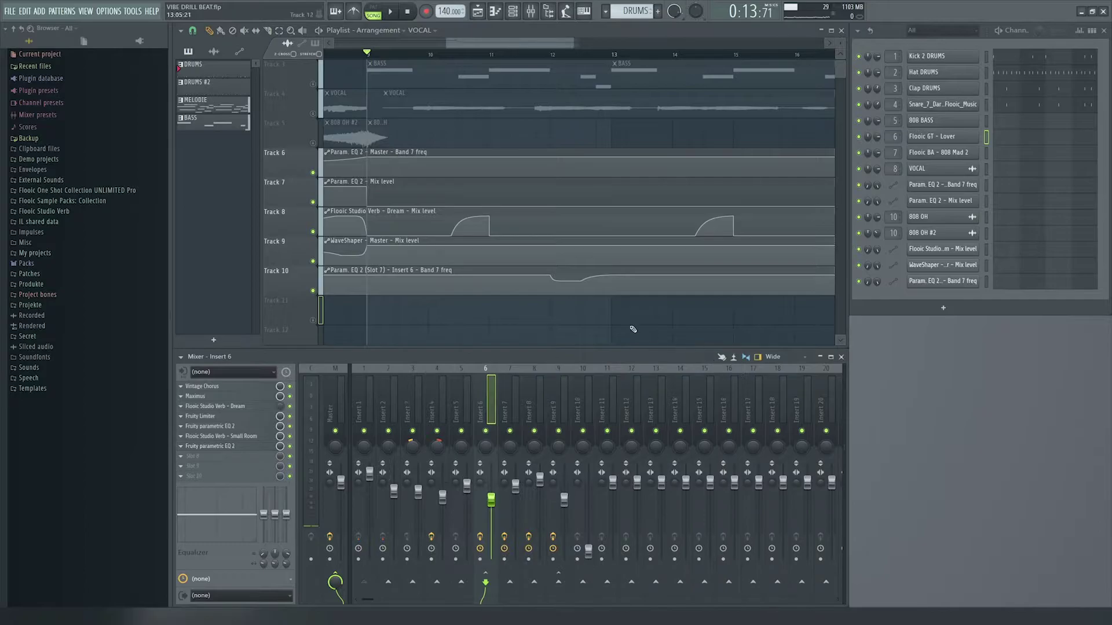
# Step: Solo the VOCAL clips on Track 4 in the playlist and select Insert 7 in the mixer
pyautogui.scroll(-3, 587, 317)
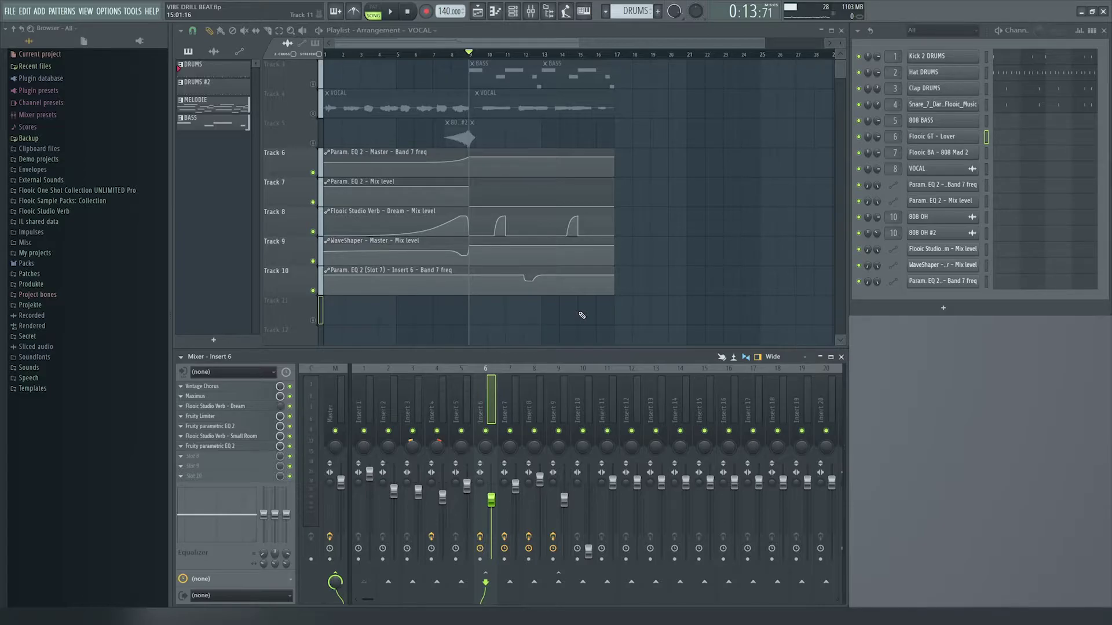
pyautogui.scroll(2, 562, 307)
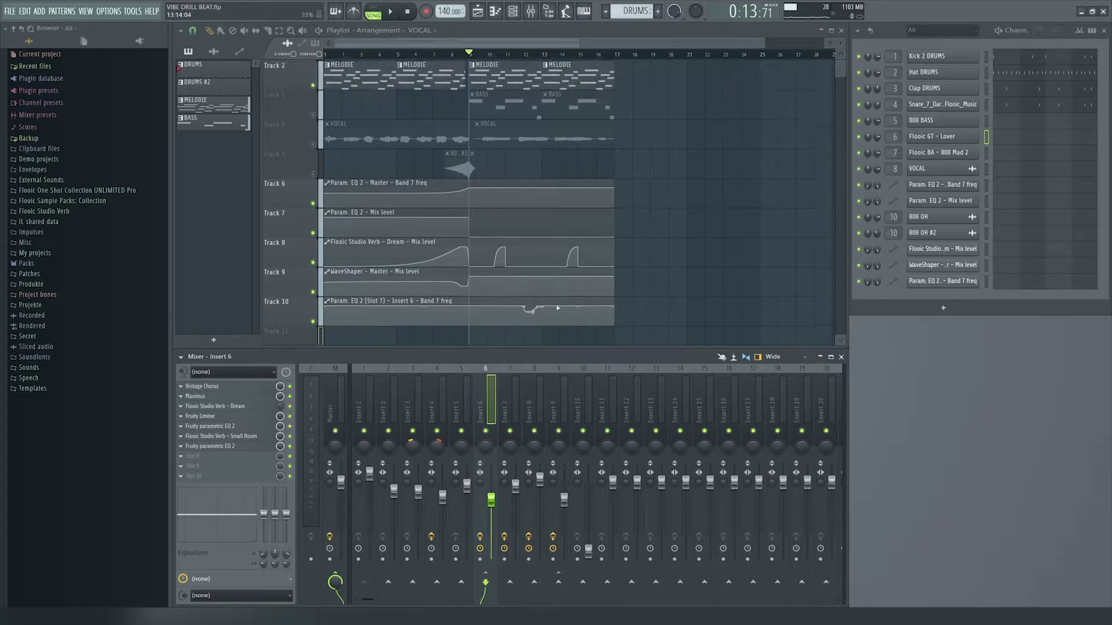
pyautogui.scroll(3, 482, 191)
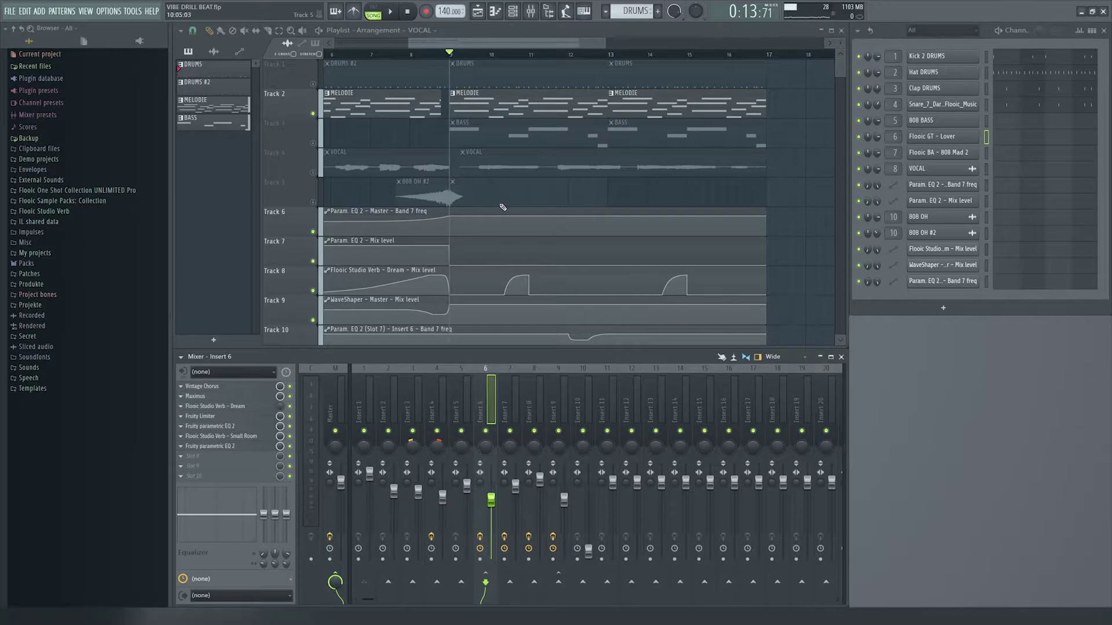
pyautogui.keyDown('ctrl'); pyautogui.click(313, 173); pyautogui.keyUp('ctrl')
pyautogui.scroll(-4, 486, 192)
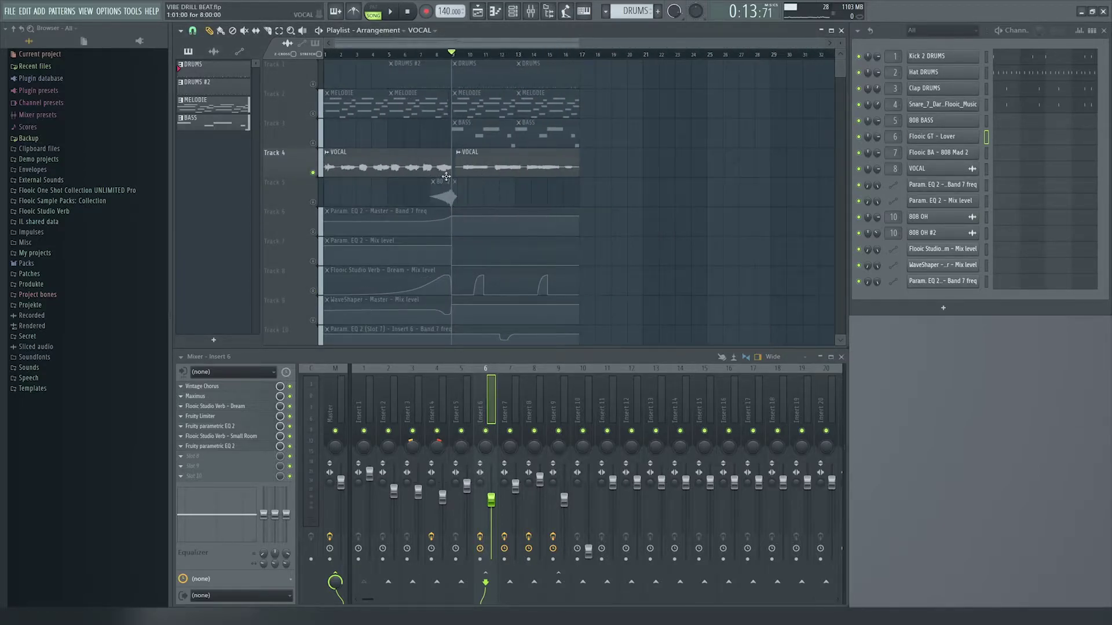
pyautogui.scroll(4, 440, 176)
pyautogui.click(556, 399)
pyautogui.click(502, 400)
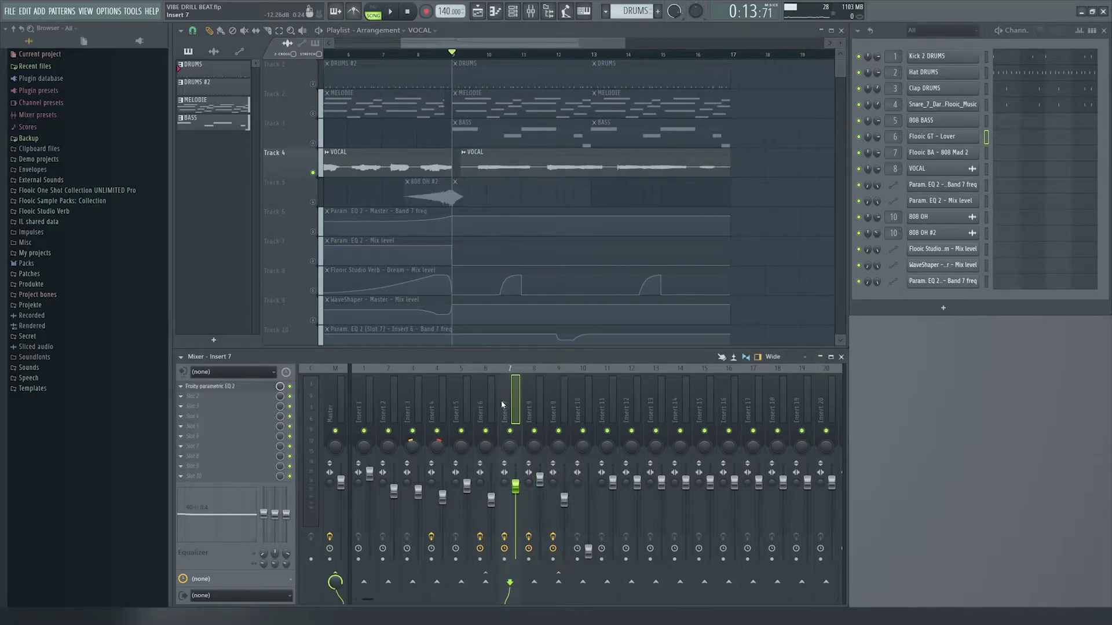
# Step: Audition the soloed vocal in the playlist, playing it around the change between the two VOCAL clips near bar 9
pyautogui.press('space')
pyautogui.scroll(-4, 524, 201)
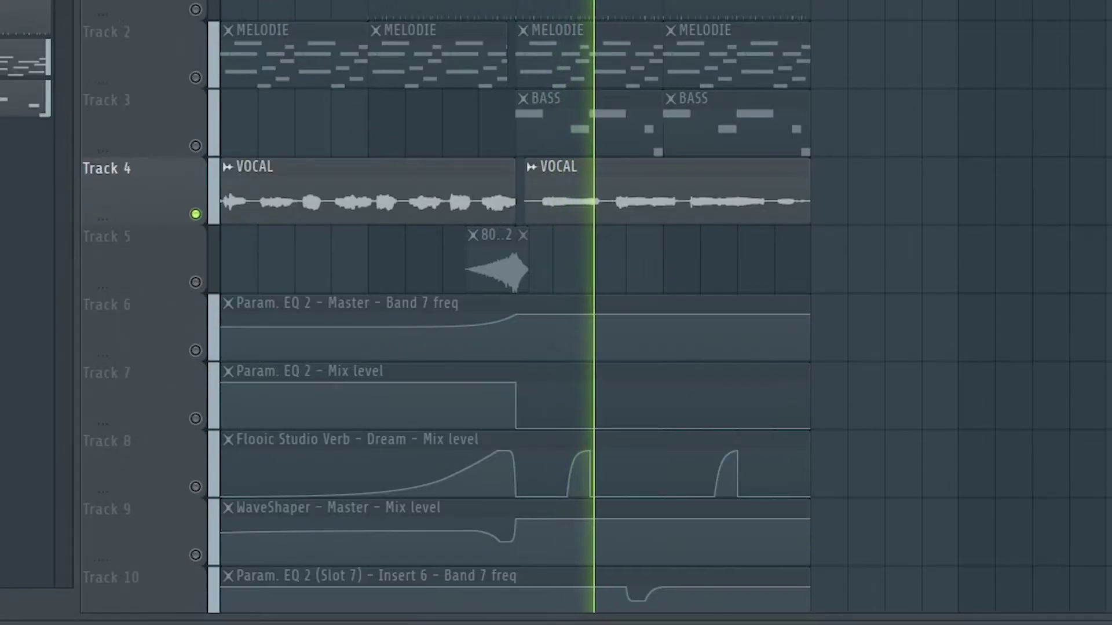
pyautogui.press('space')
pyautogui.press('space')
pyautogui.press('space')
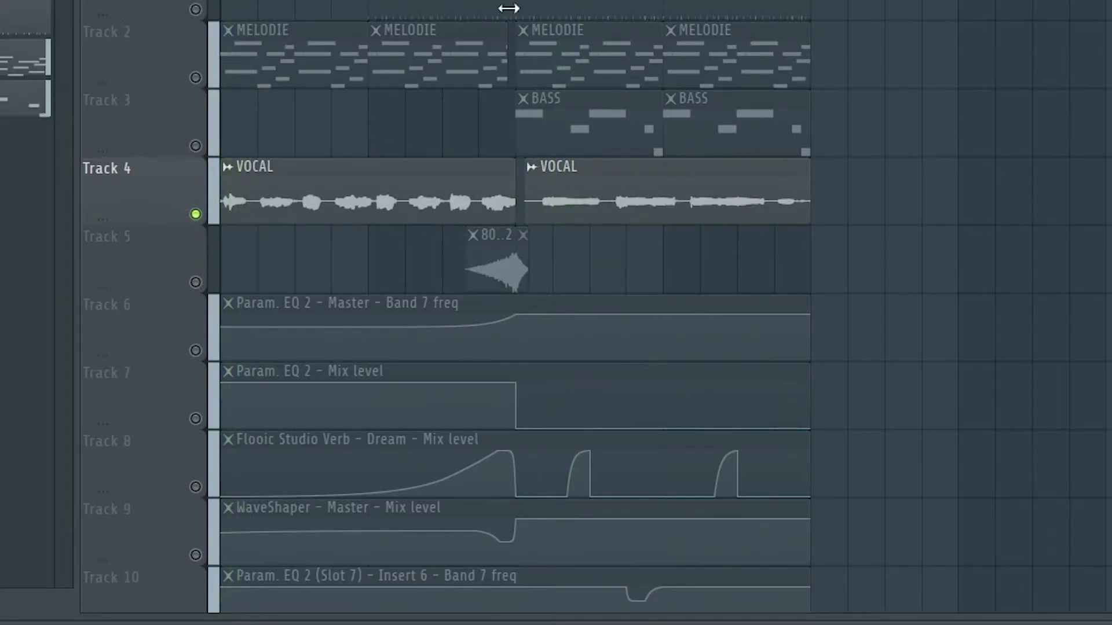
pyautogui.press('space')
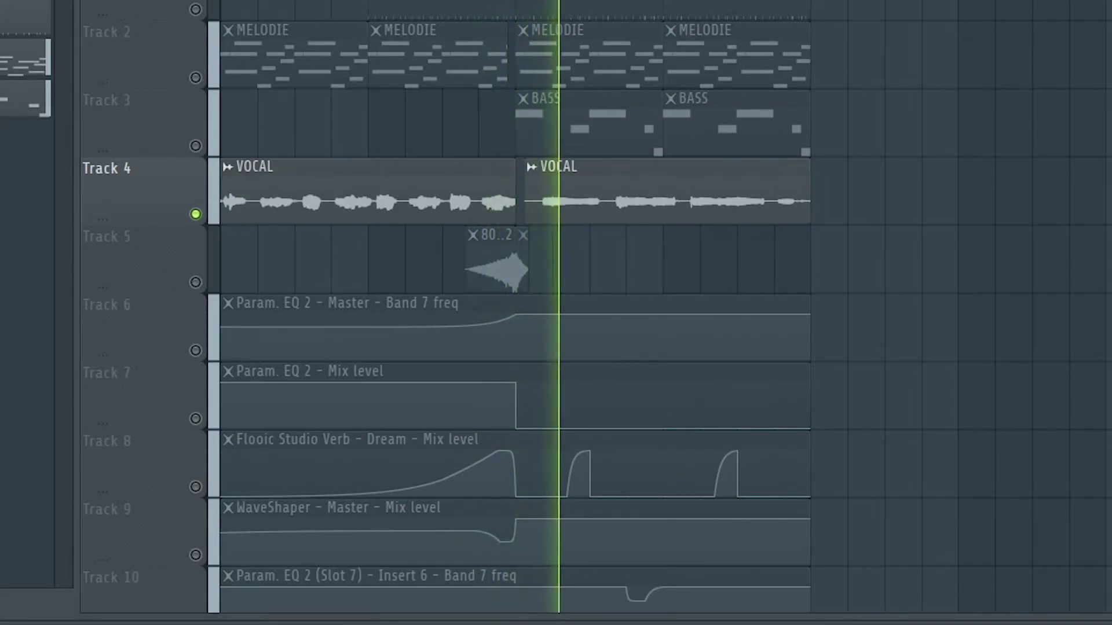
pyautogui.press('space')
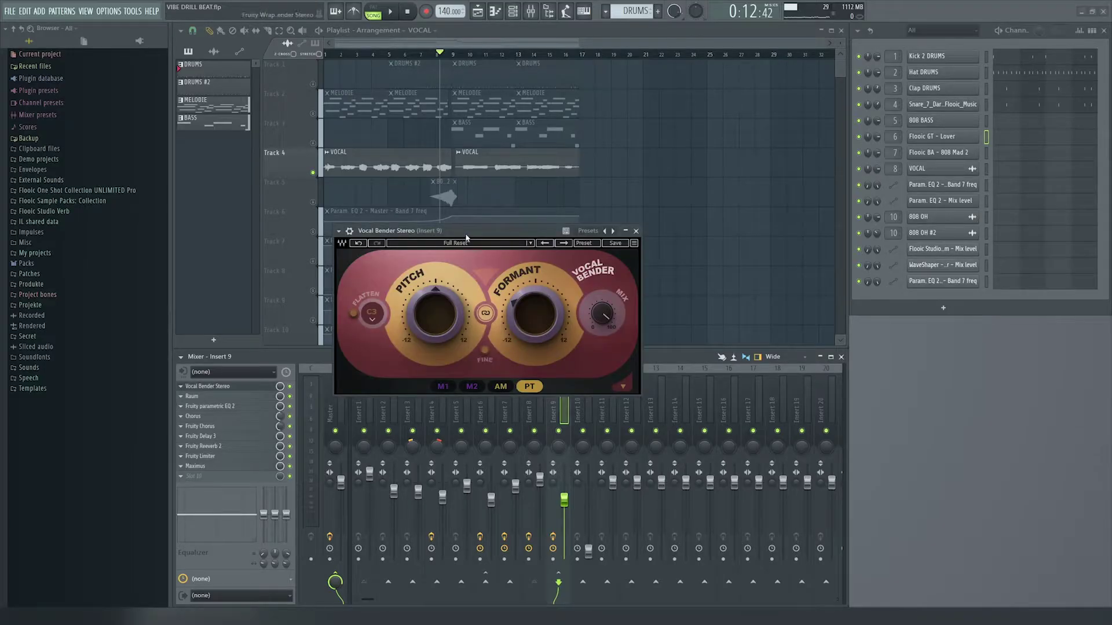
# Step: Examine the Formant setting of Vocal Bender Stereo on Insert 9 while playing the vocal, then close the plugin
pyautogui.moveTo(466, 236); pyautogui.dragTo(547, 217)
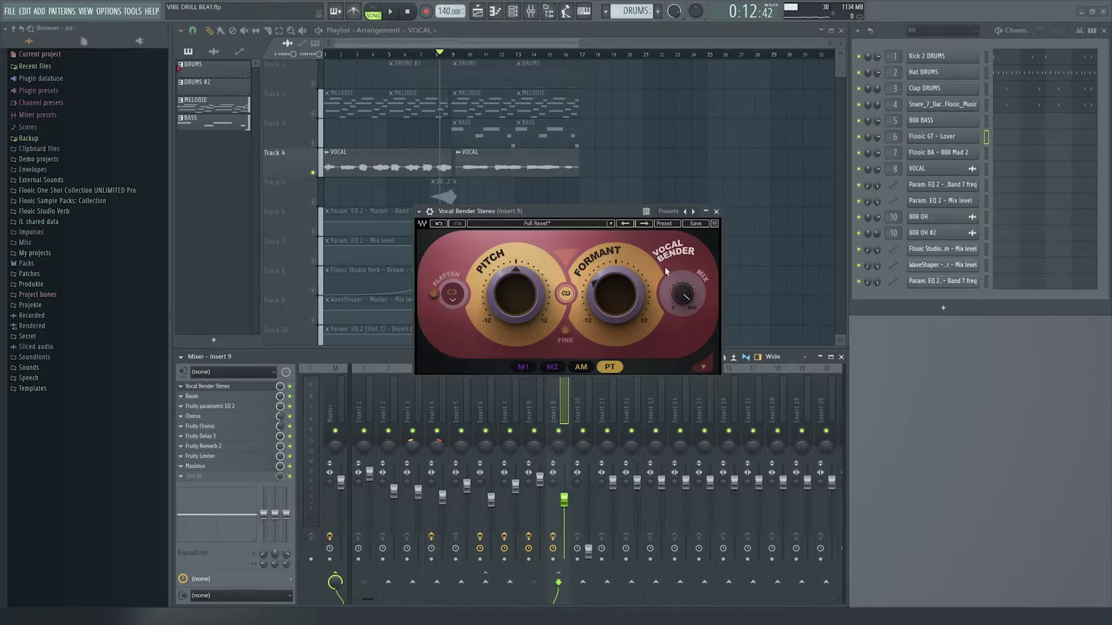
pyautogui.click(618, 293)
pyautogui.press('space')
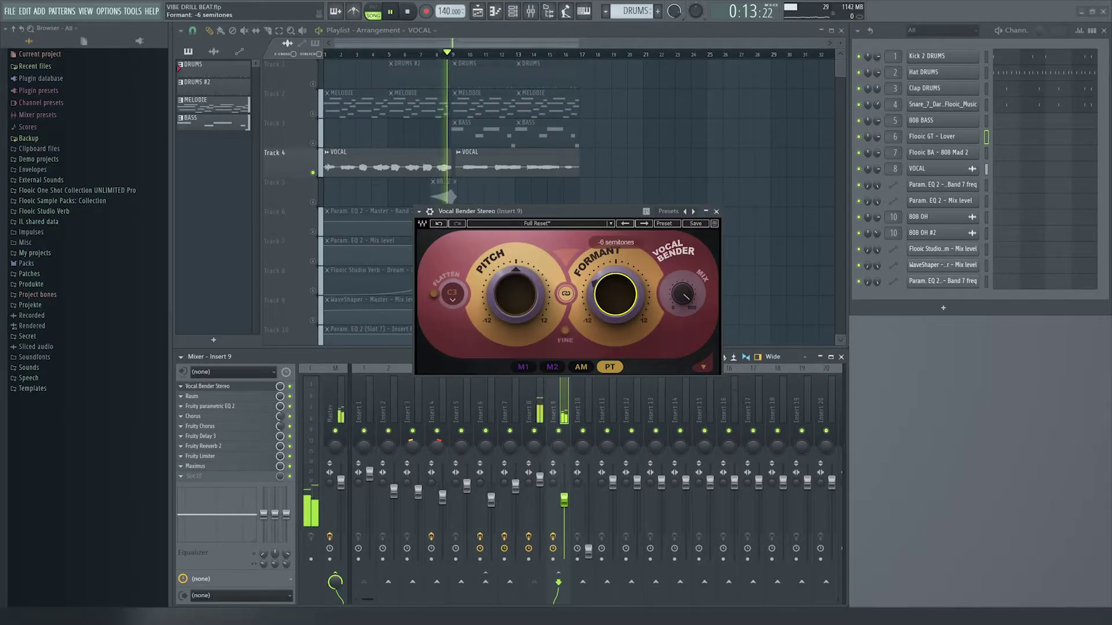
pyautogui.press('space')
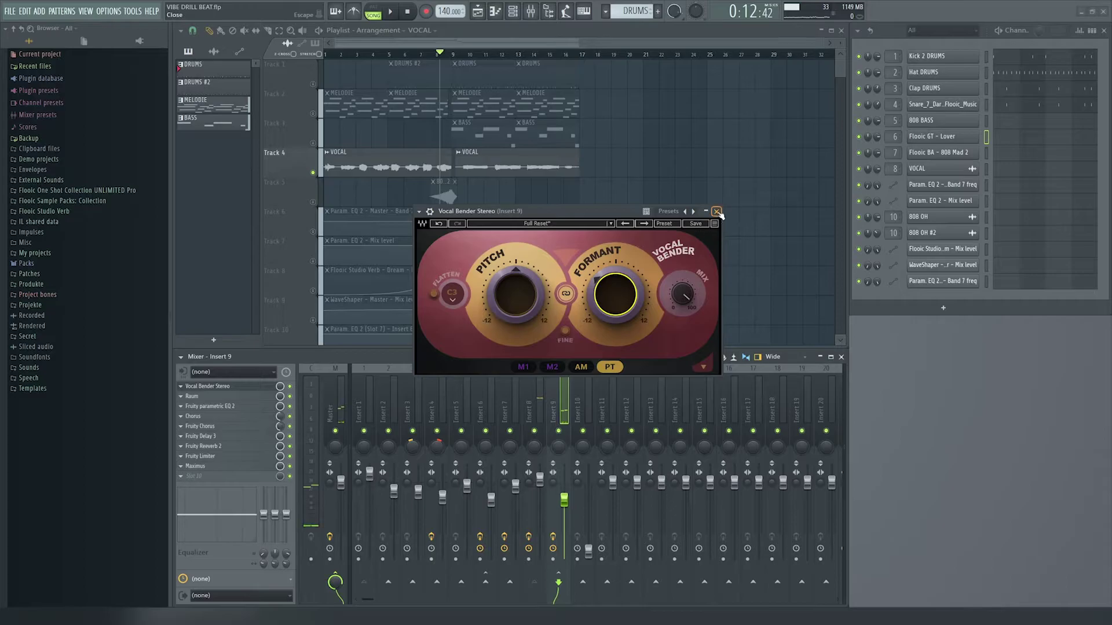
pyautogui.click(717, 211)
# Step: Open the VOCAL clip's settings, examine the Stretch Pro mode and Formant slider, and close them
pyautogui.doubleClick(505, 162)
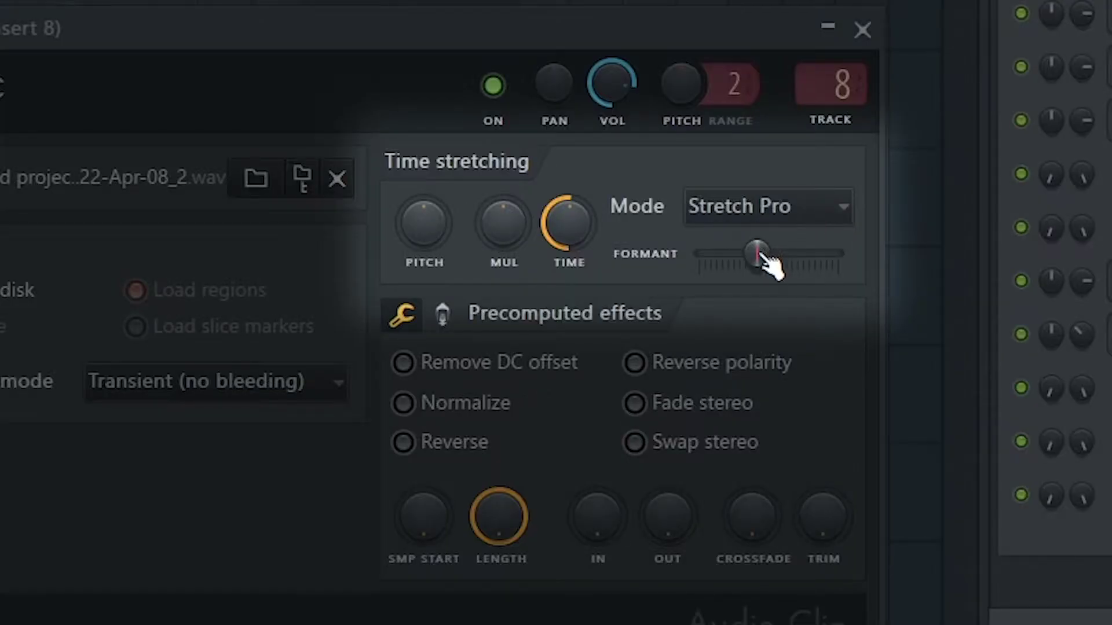
pyautogui.moveTo(779, 209); pyautogui.dragTo(777, 209)
pyautogui.moveTo(751, 253)
pyautogui.mouseDown()
pyautogui.moveTo(717, 253)
pyautogui.moveTo(768, 253)
pyautogui.mouseUp()
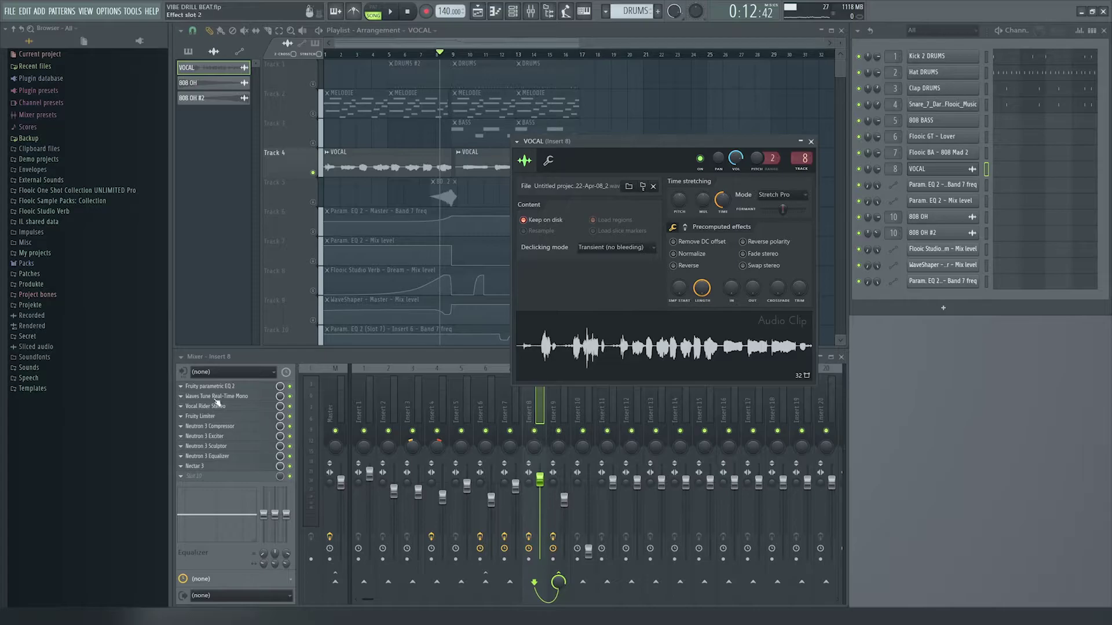
pyautogui.click(214, 407)
pyautogui.click(474, 154)
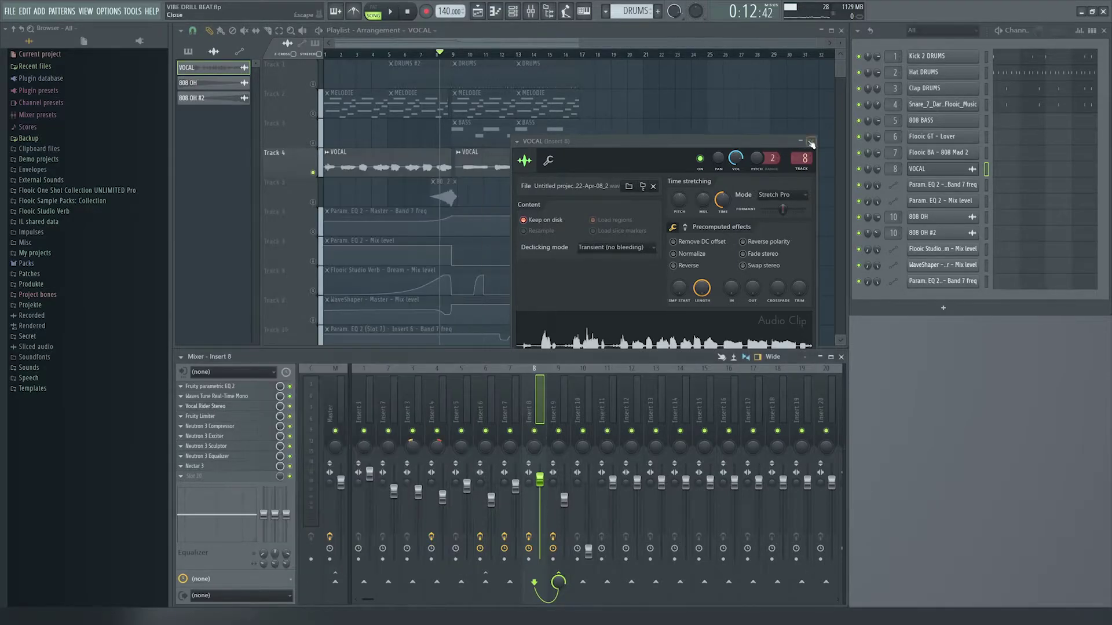
pyautogui.click(811, 142)
# Step: Revisit Vocal Bender Stereo on Insert 9 and the VOCAL clip's time stretching settings, closing each window
pyautogui.click(565, 380)
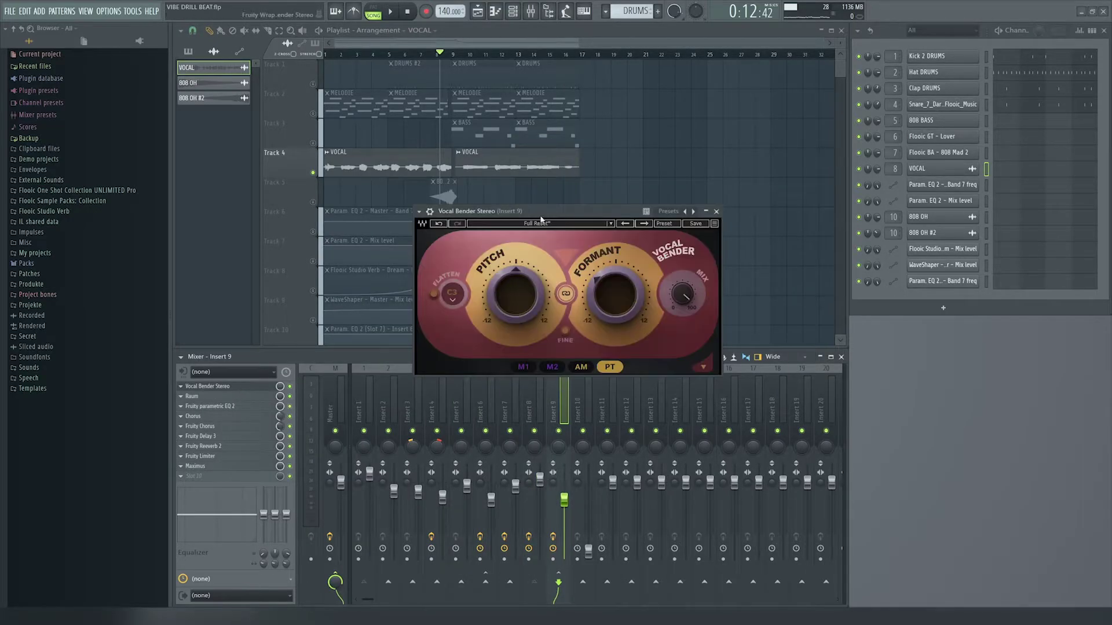
pyautogui.click(716, 212)
pyautogui.doubleClick(531, 171)
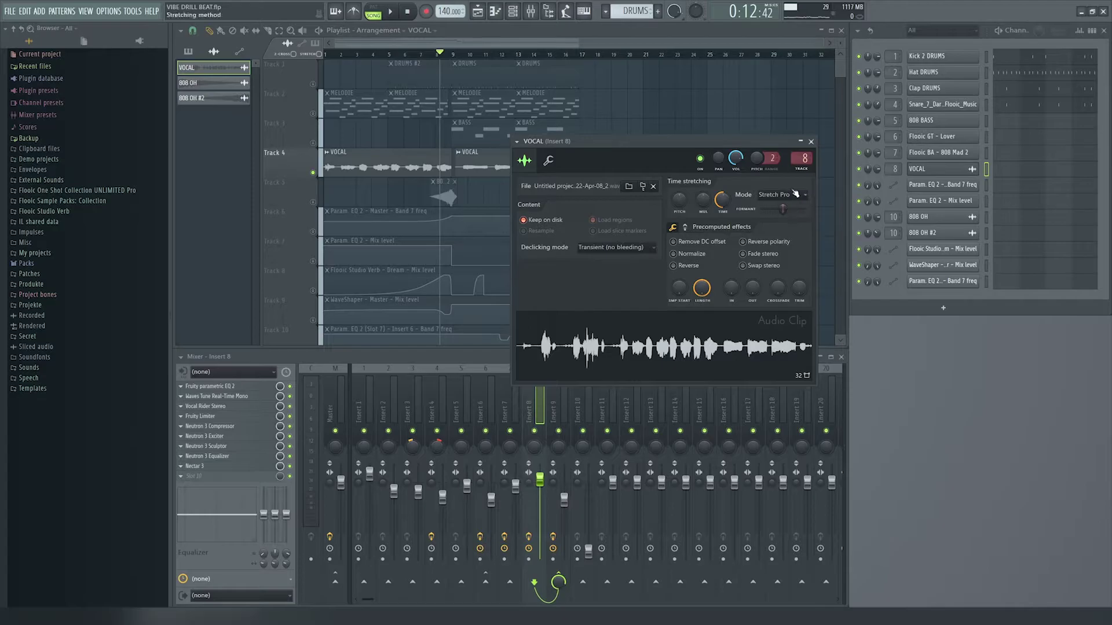
pyautogui.click(812, 143)
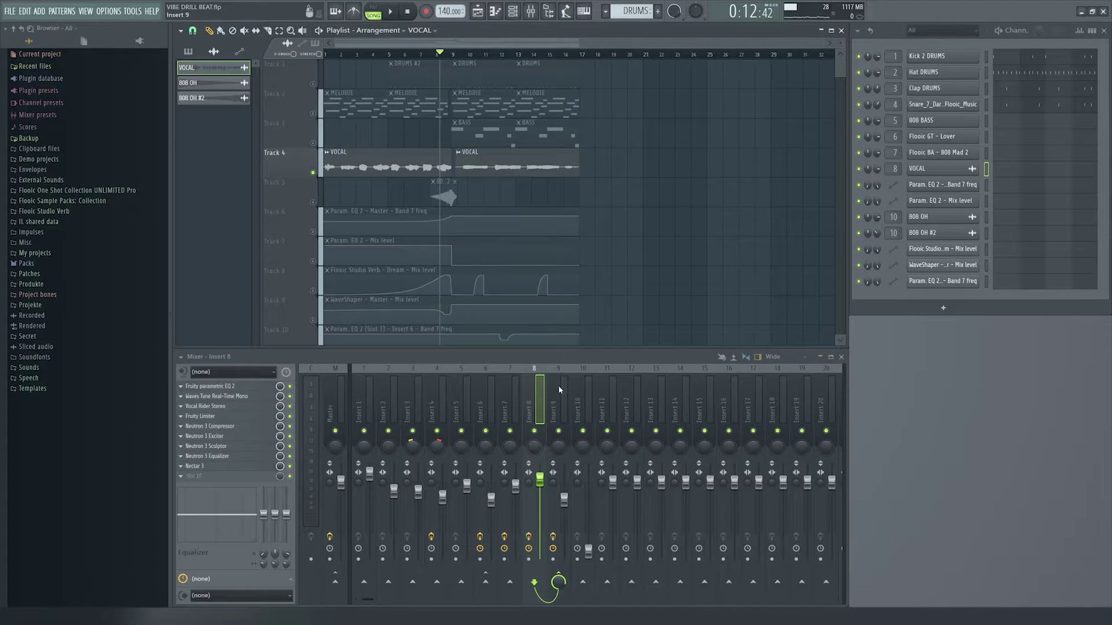
# Step: Open Neutron 3 Exciter on Insert 8, examine its high-frequency band, and close the plugin
pyautogui.scroll(2, 461, 251)
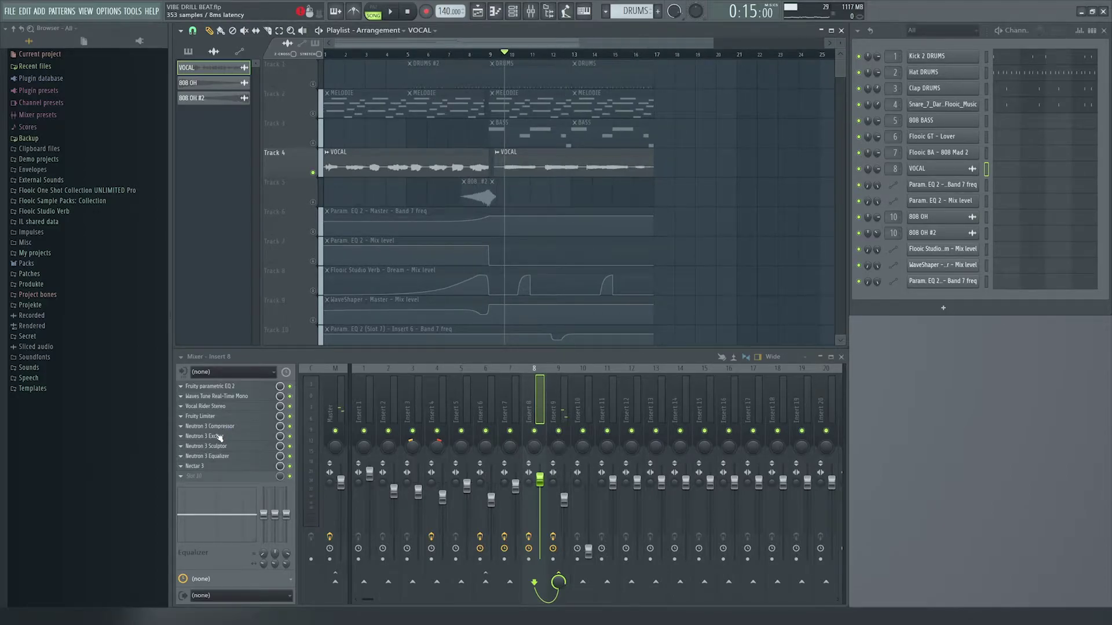
pyautogui.click(220, 439)
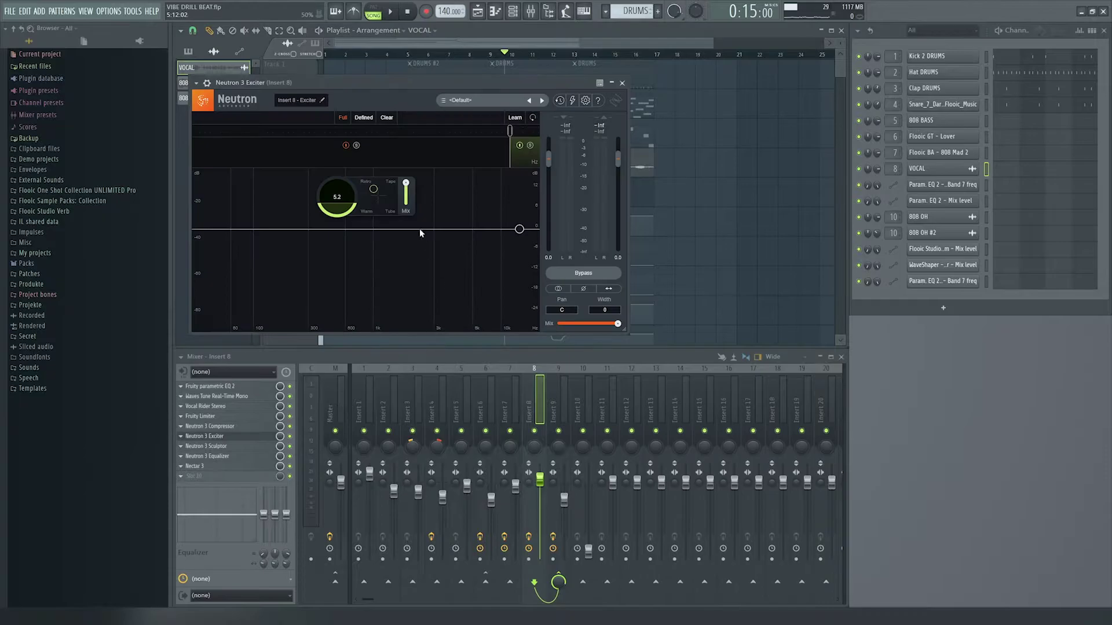
pyautogui.click(529, 158)
pyautogui.click(622, 82)
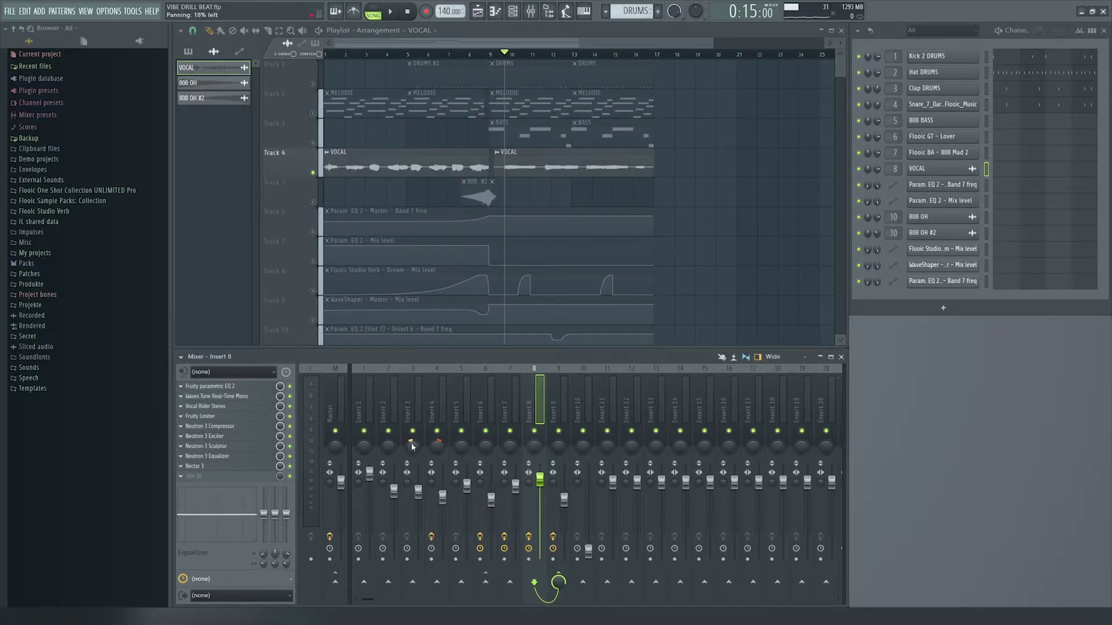
# Step: Audition the vocal with Chorus, Fruity Chorus, Fruity Delay 3 and Fruity Reeverb 2 bypassed on Insert 9
pyautogui.click(553, 406)
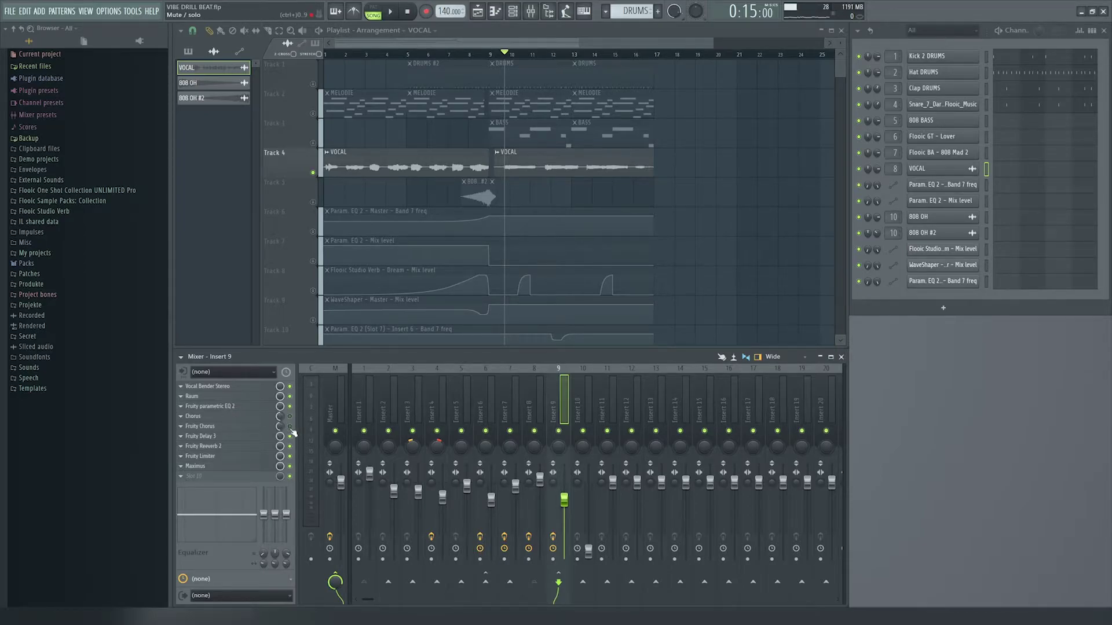
pyautogui.press('space')
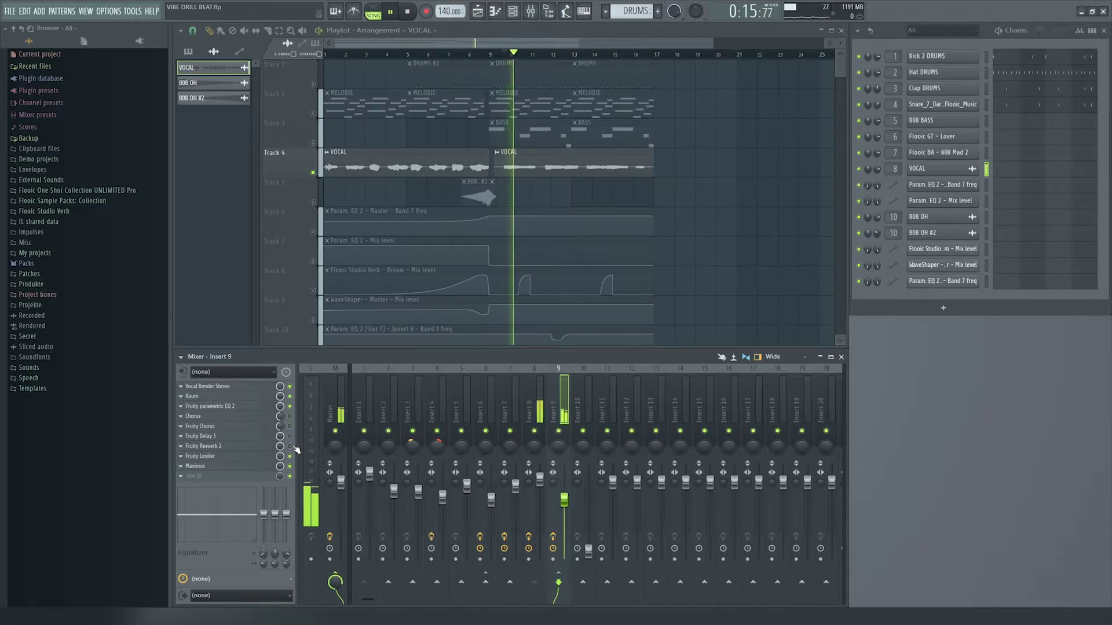
pyautogui.press('space')
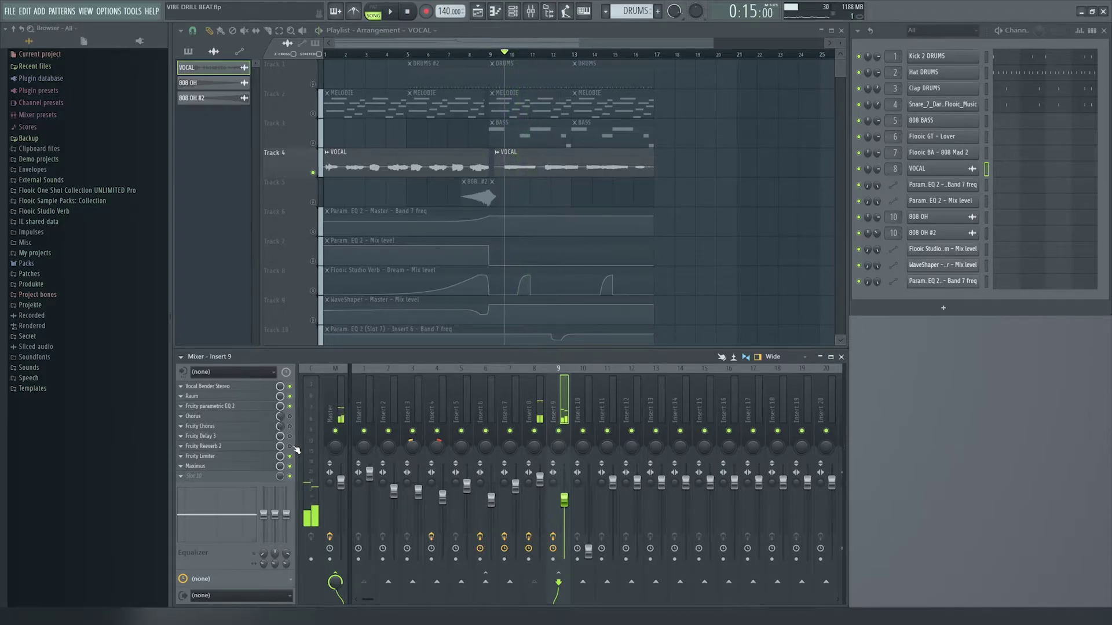
# Step: Replay the vocal with the Insert 9 effects re-enabled and open Fruity parametric EQ 2 to examine its curve
pyautogui.press('space')
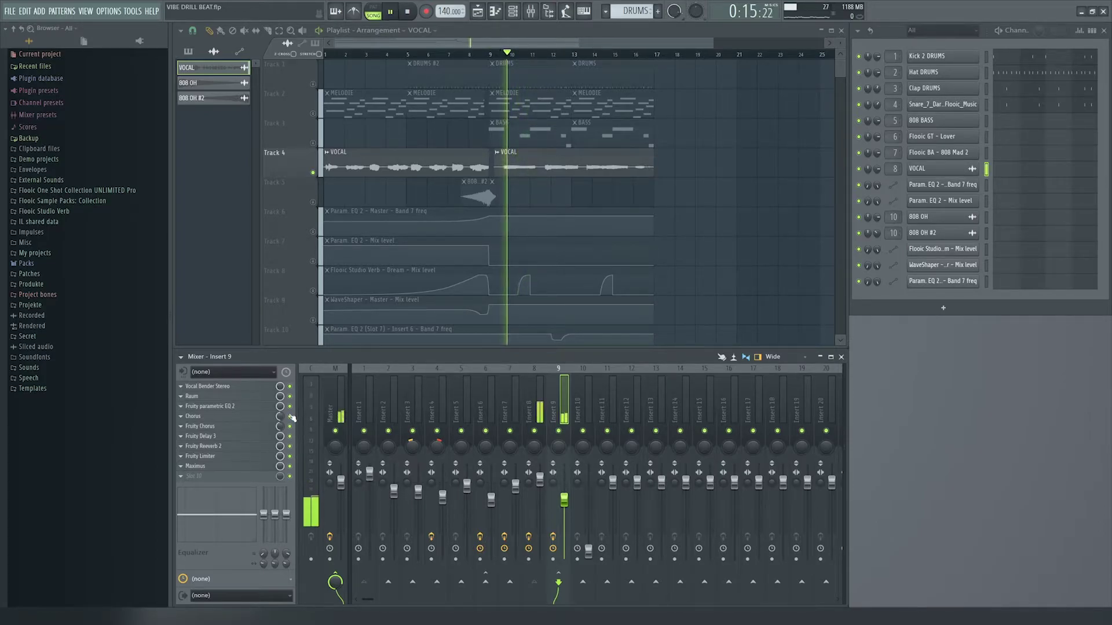
pyautogui.press('space')
pyautogui.click(210, 406)
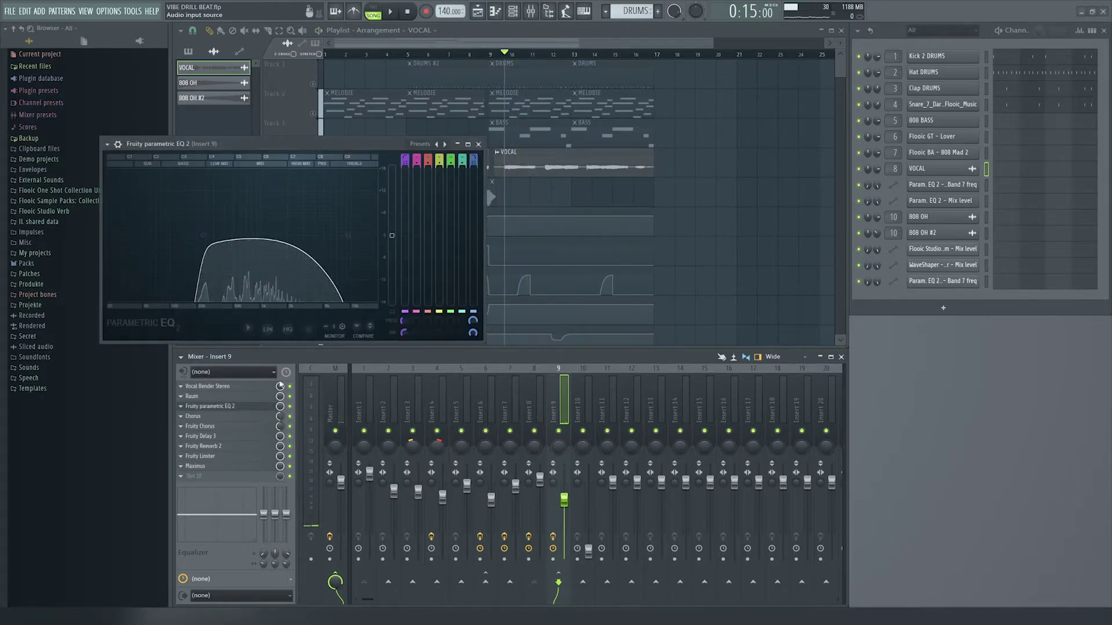
pyautogui.moveTo(343, 147); pyautogui.dragTo(468, 206)
pyautogui.click(408, 12)
pyautogui.moveTo(365, 204); pyautogui.dragTo(496, 144)
# Step: Compare the vocal with Fruity parametric EQ 2 bypassed and enabled on Insert 9, and close the plugin
pyautogui.press('space')
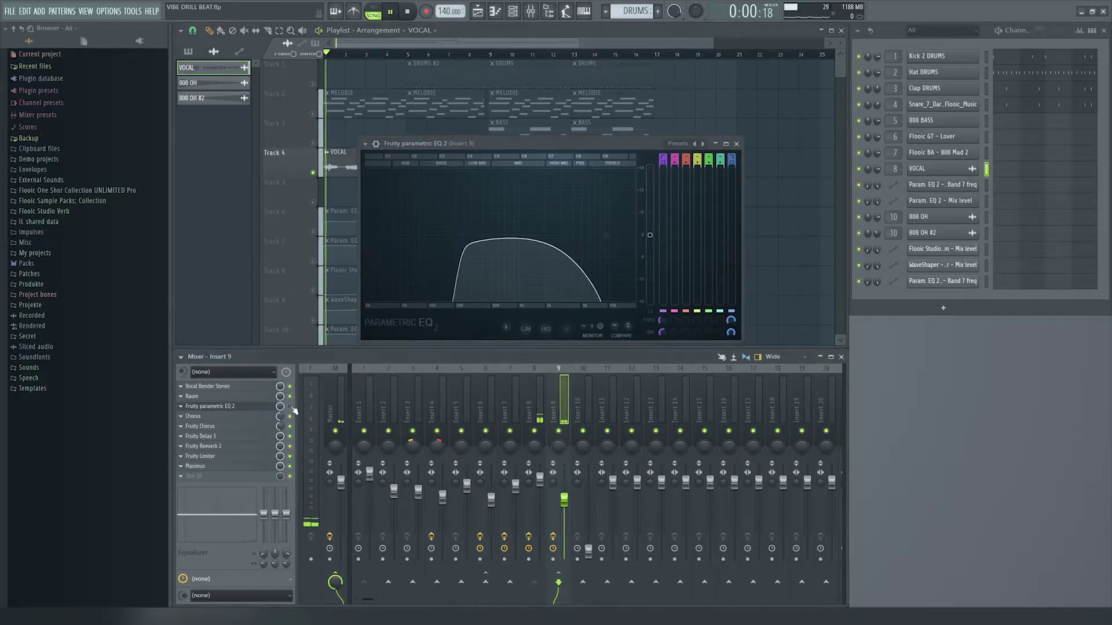
pyautogui.press('space')
pyautogui.click(291, 407)
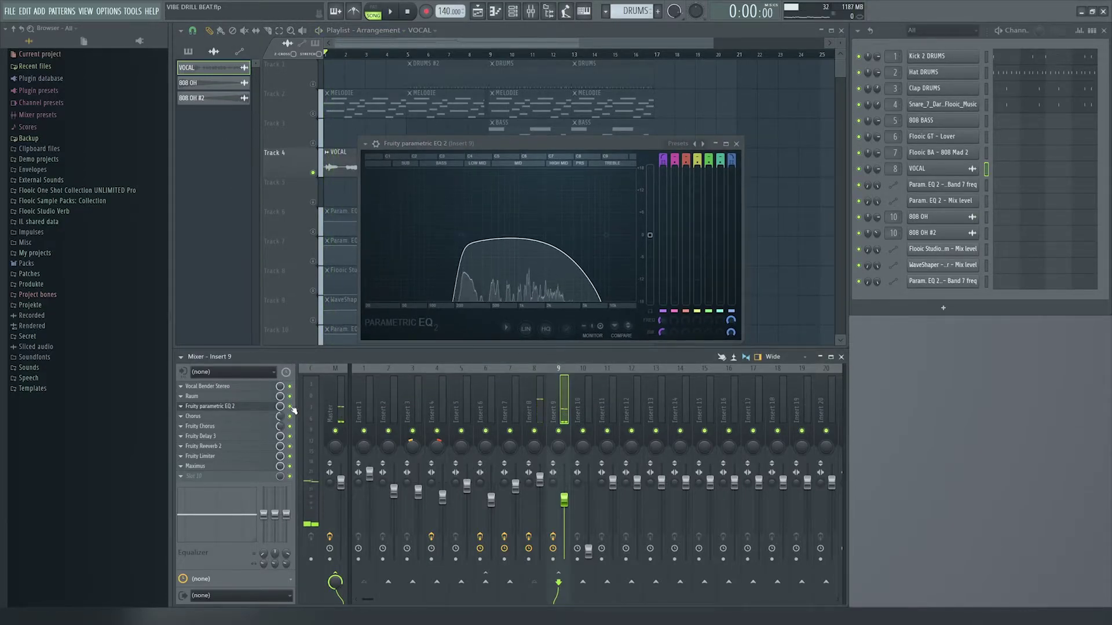
pyautogui.press('space')
pyautogui.press('space')
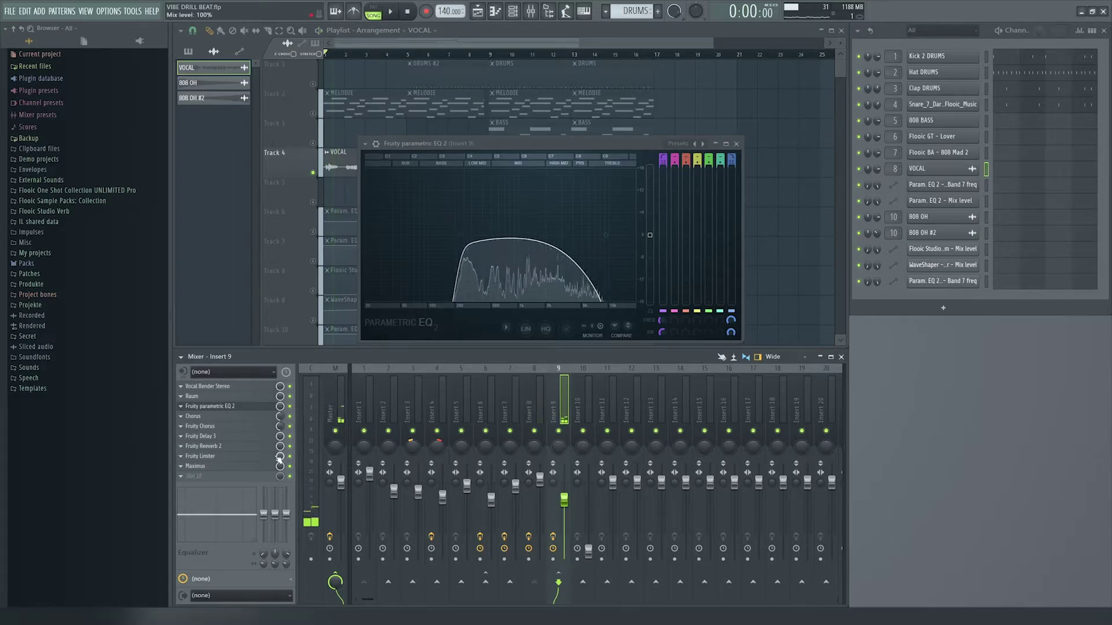
pyautogui.click(737, 143)
# Step: Examine the settings of Fruity Reeverb 2 and Fruity Delay 3 on Insert 9, closing each plugin
pyautogui.click(273, 448)
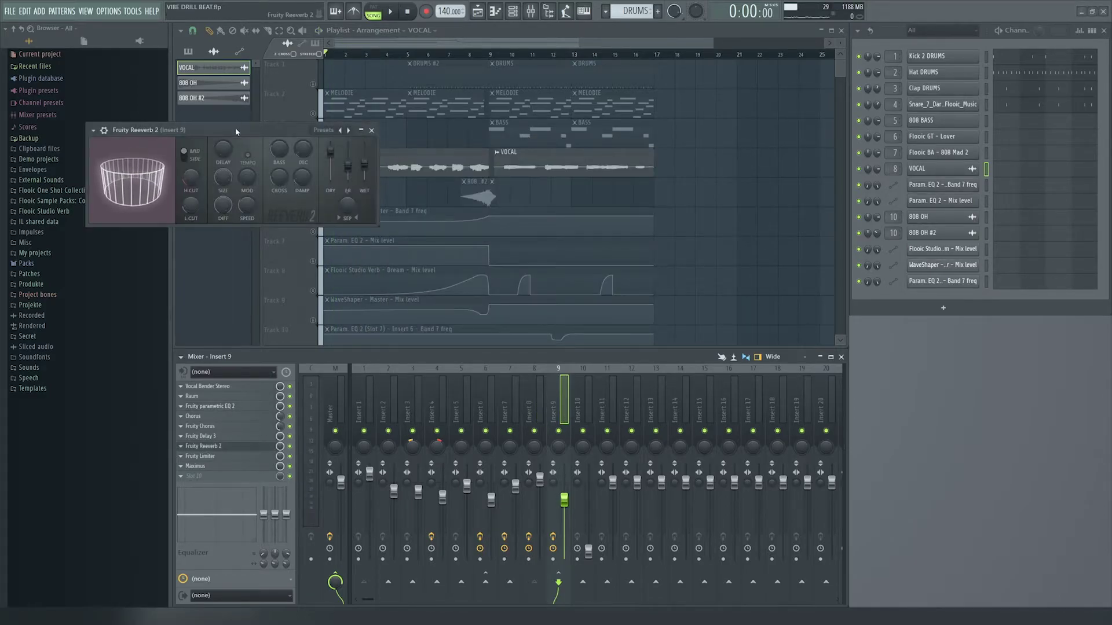
pyautogui.moveTo(235, 127); pyautogui.dragTo(373, 148)
pyautogui.click(512, 144)
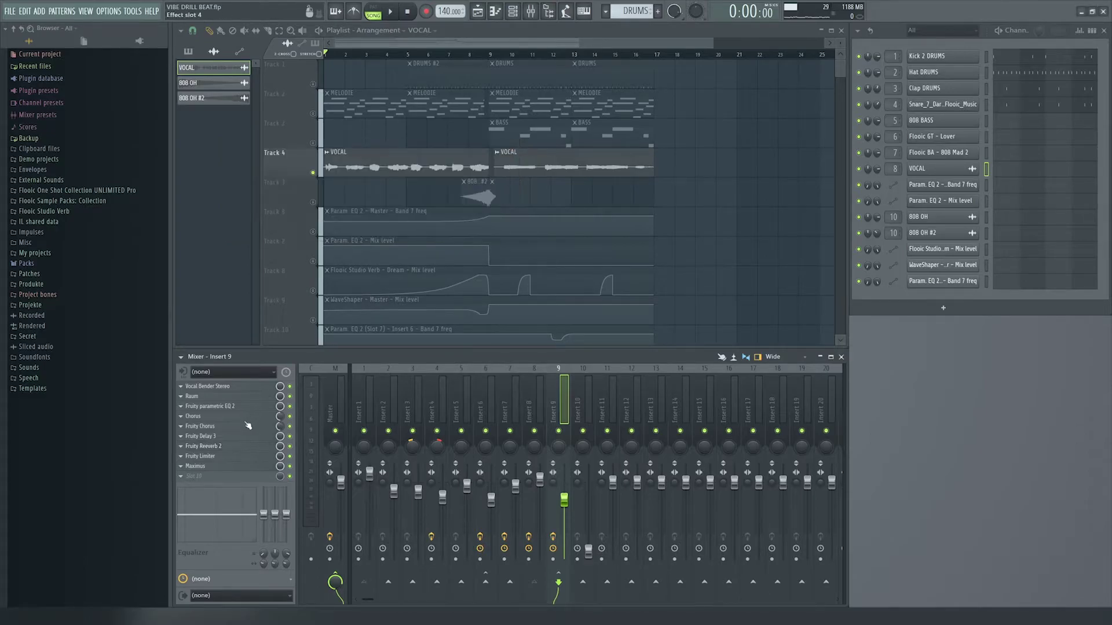
pyautogui.click(239, 437)
pyautogui.moveTo(411, 116); pyautogui.dragTo(607, 177)
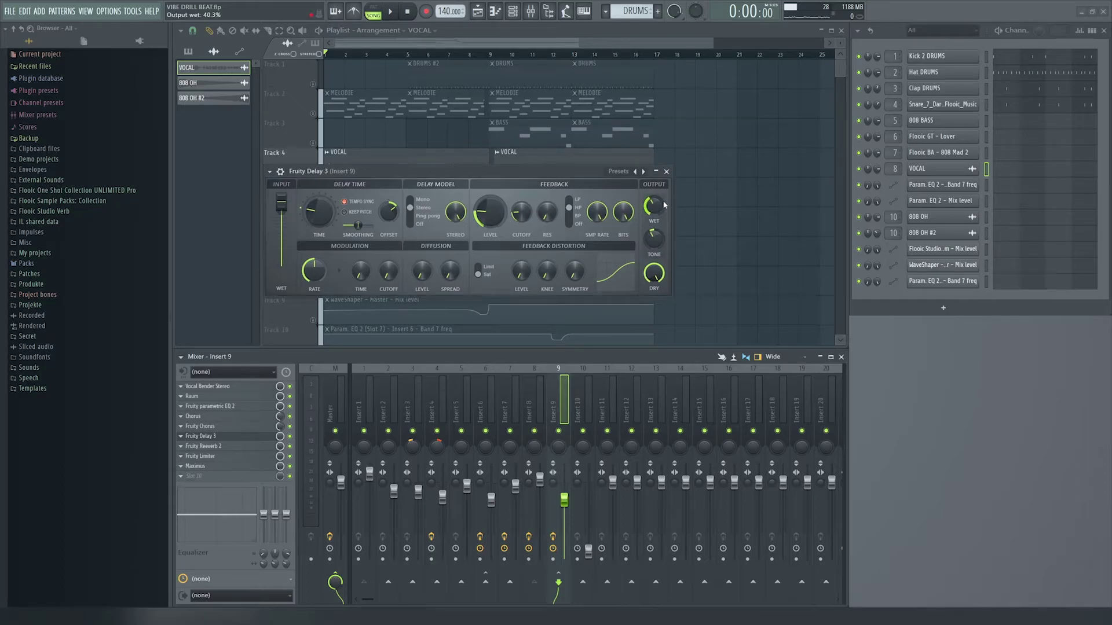
pyautogui.click(666, 172)
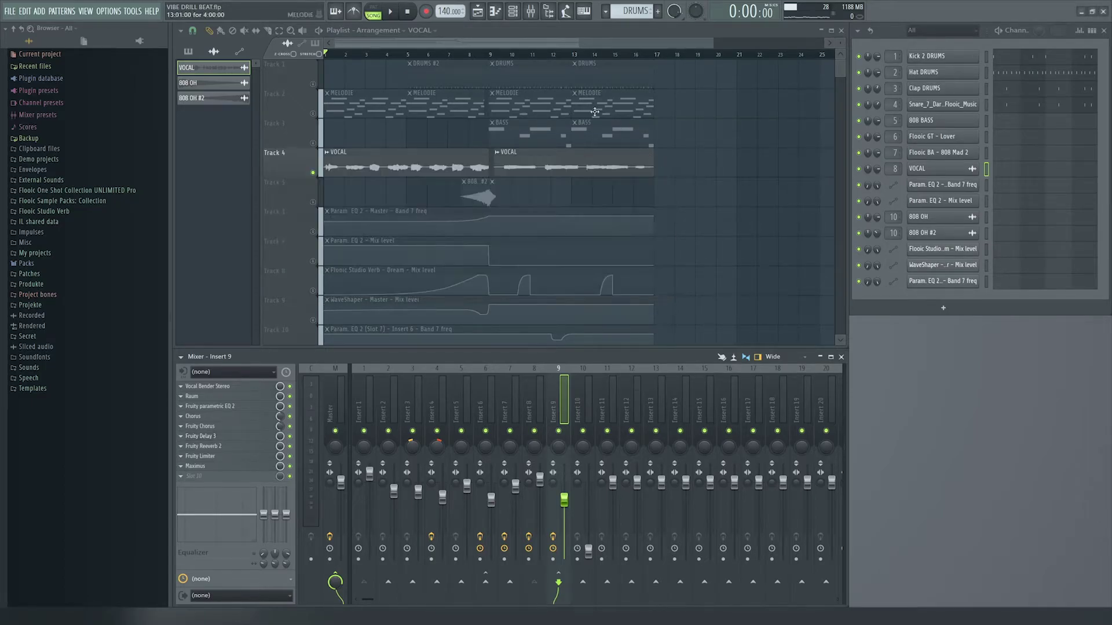
# Step: Unmute the MELODIE track and place the playhead at bar 9 in the playlist
pyautogui.click(498, 56)
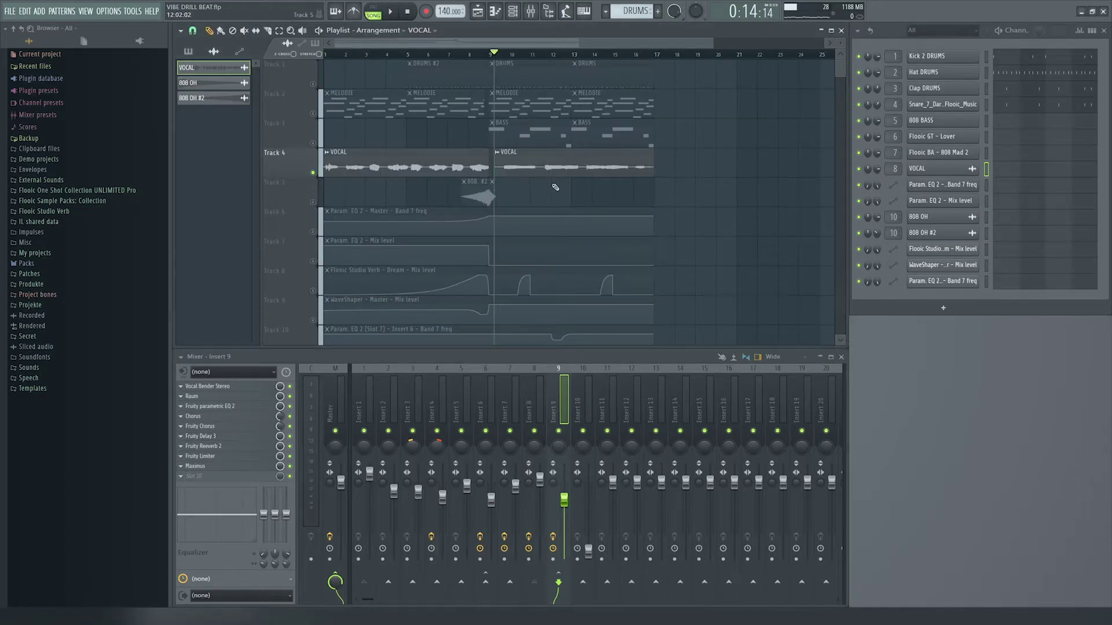
pyautogui.keyDown('ctrl'); pyautogui.scroll(3, 514, 195); pyautogui.keyUp('ctrl')
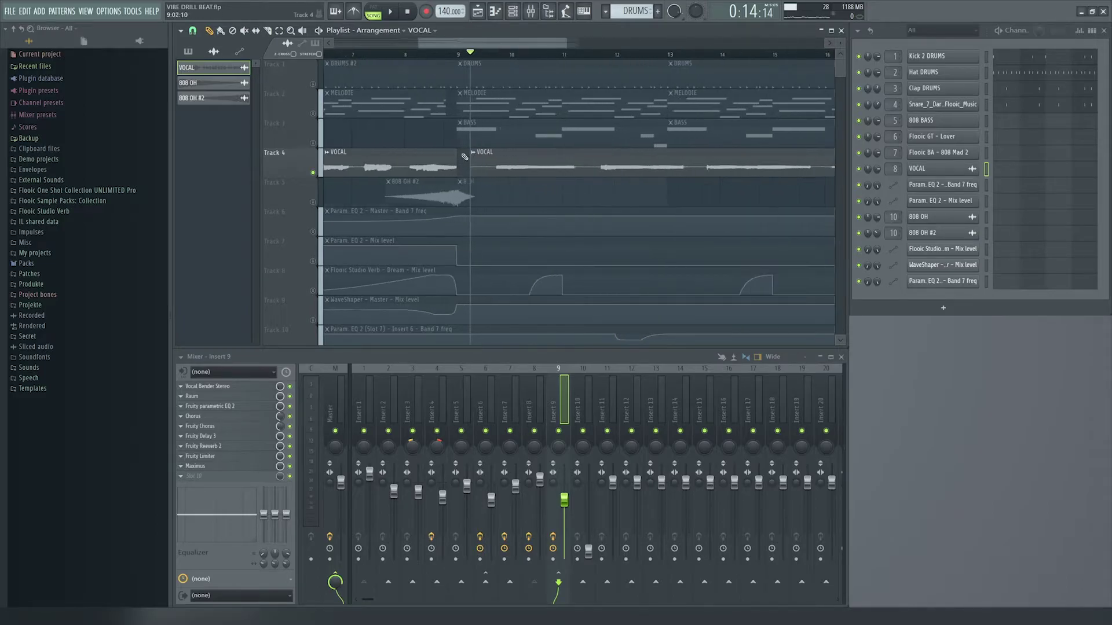
pyautogui.click(313, 114)
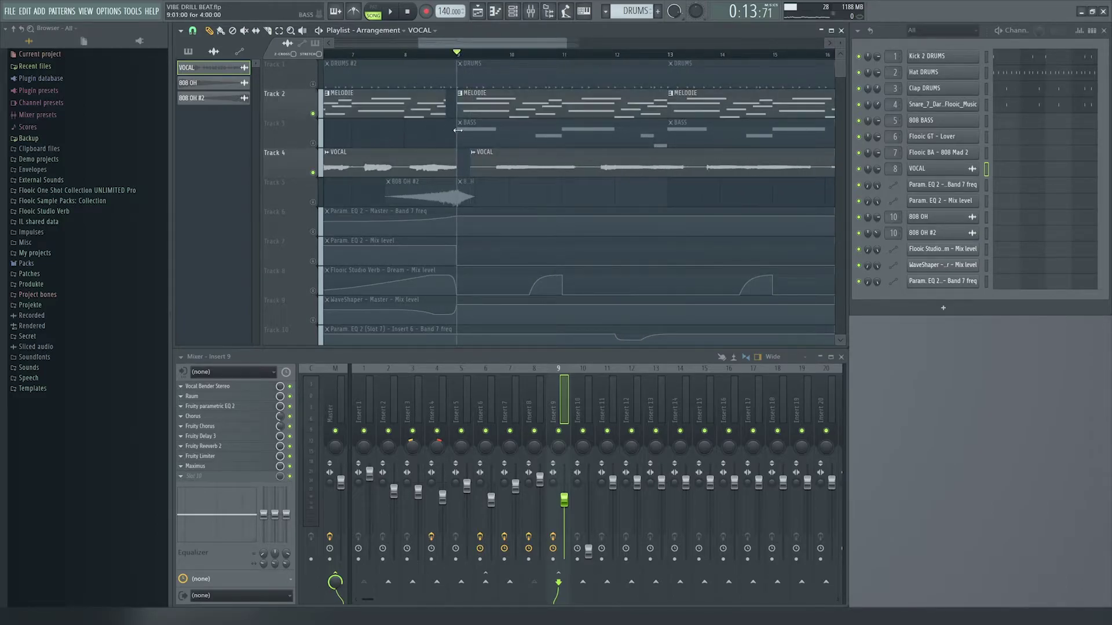
pyautogui.keyDown('ctrl'); pyautogui.scroll(2, 497, 144); pyautogui.keyUp('ctrl')
pyautogui.moveTo(840, 44); pyautogui.dragTo(841, 25)
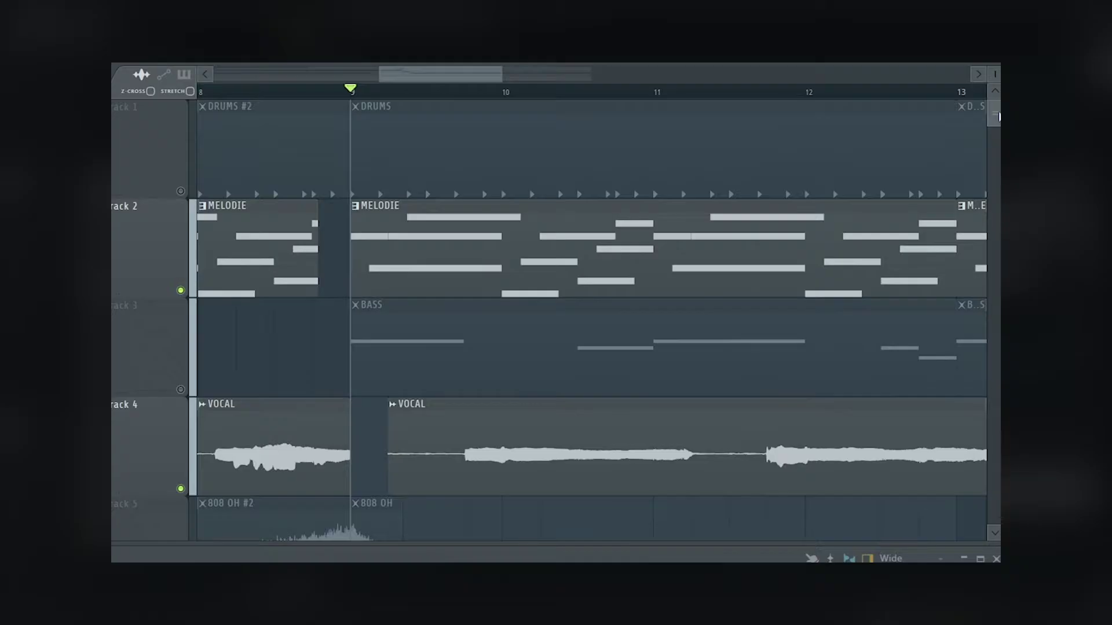
pyautogui.moveTo(840, 66); pyautogui.dragTo(840, 66)
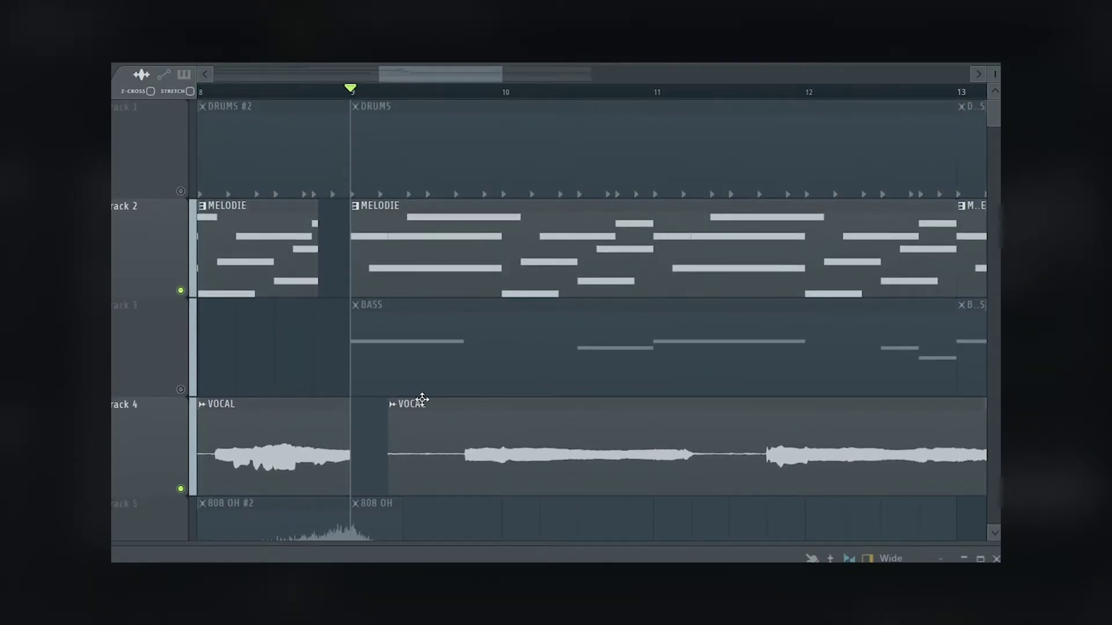
# Step: Unmute the automation clips on tracks 6 to 10 of the playlist
pyautogui.scroll(-5, 428, 367)
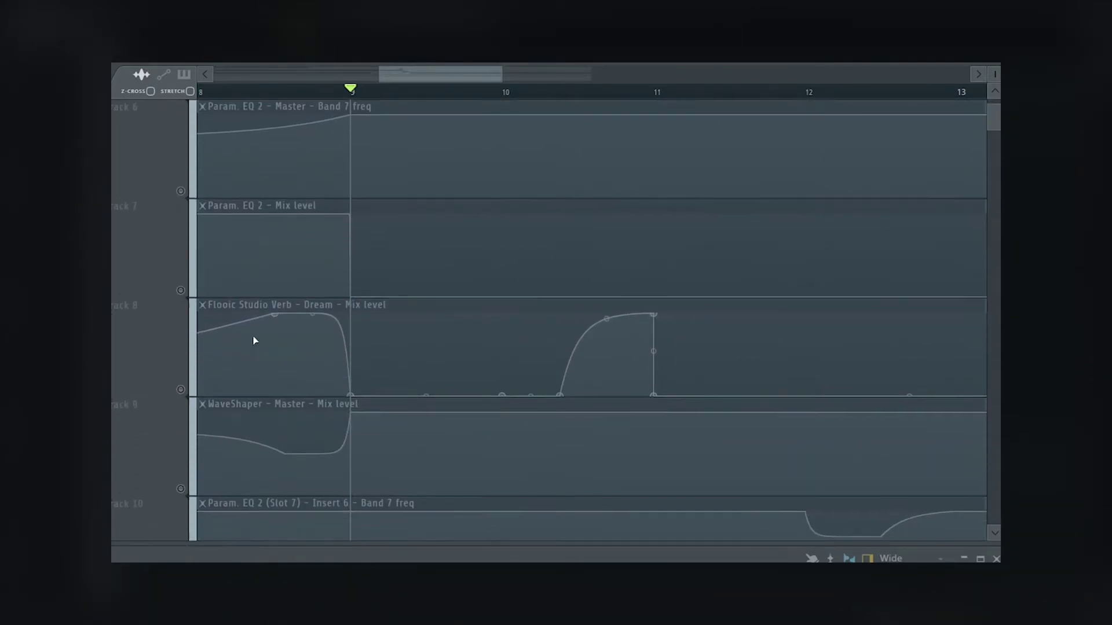
pyautogui.click(181, 291)
pyautogui.click(181, 389)
pyautogui.scroll(-2, 179, 380)
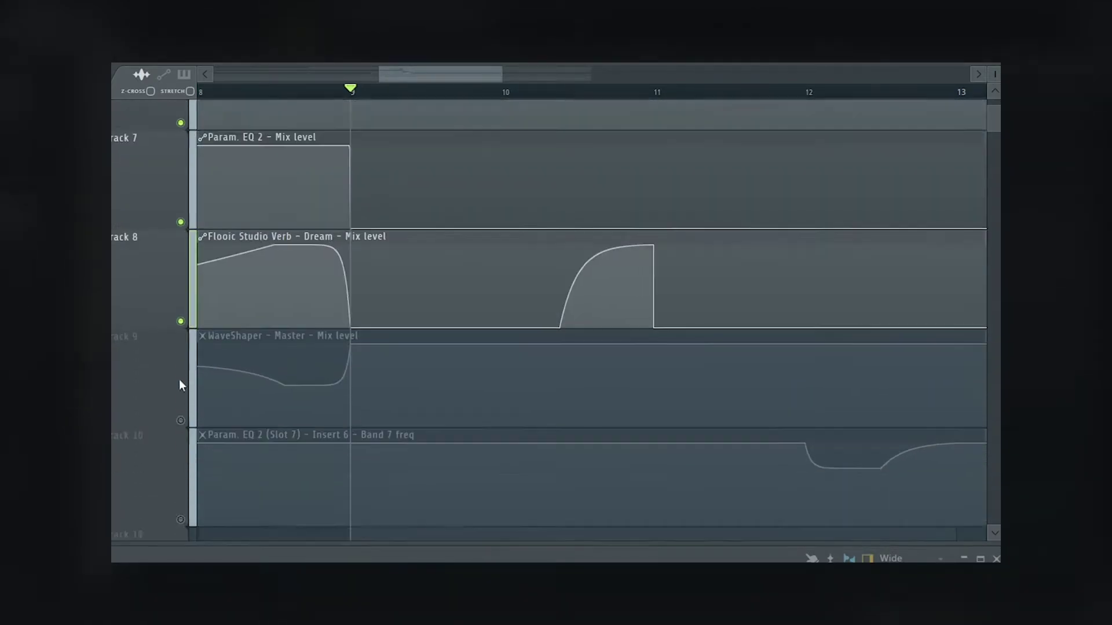
pyautogui.click(180, 290)
pyautogui.click(181, 390)
pyautogui.scroll(7, 283, 385)
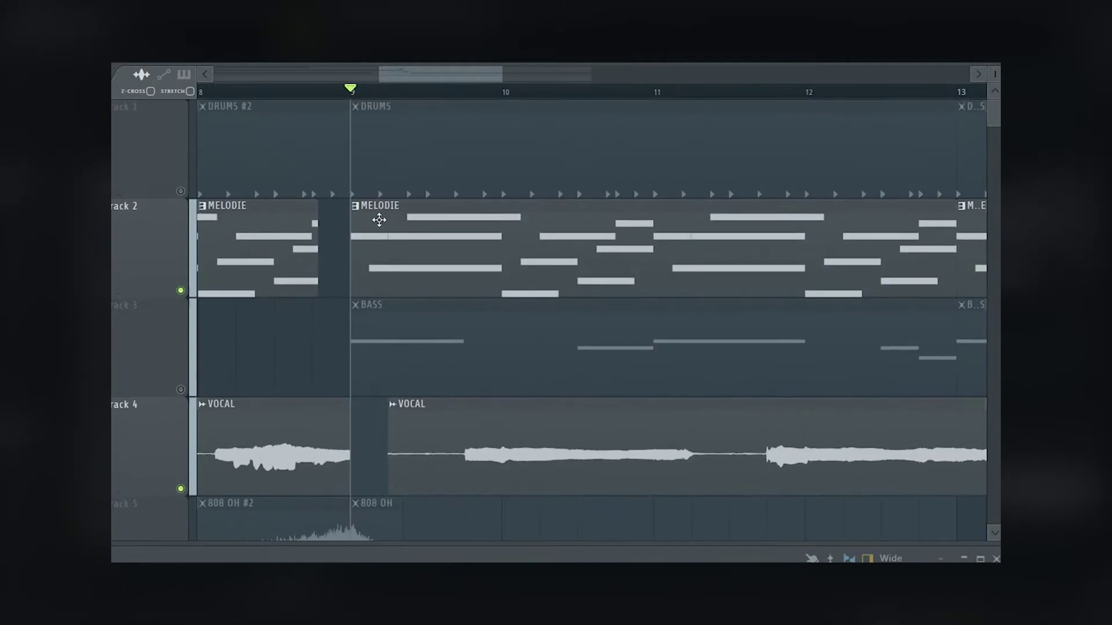
# Step: Audition the melody and vocal together with their automation from bar 9
pyautogui.press('space')
pyautogui.press('space')
pyautogui.press('space')
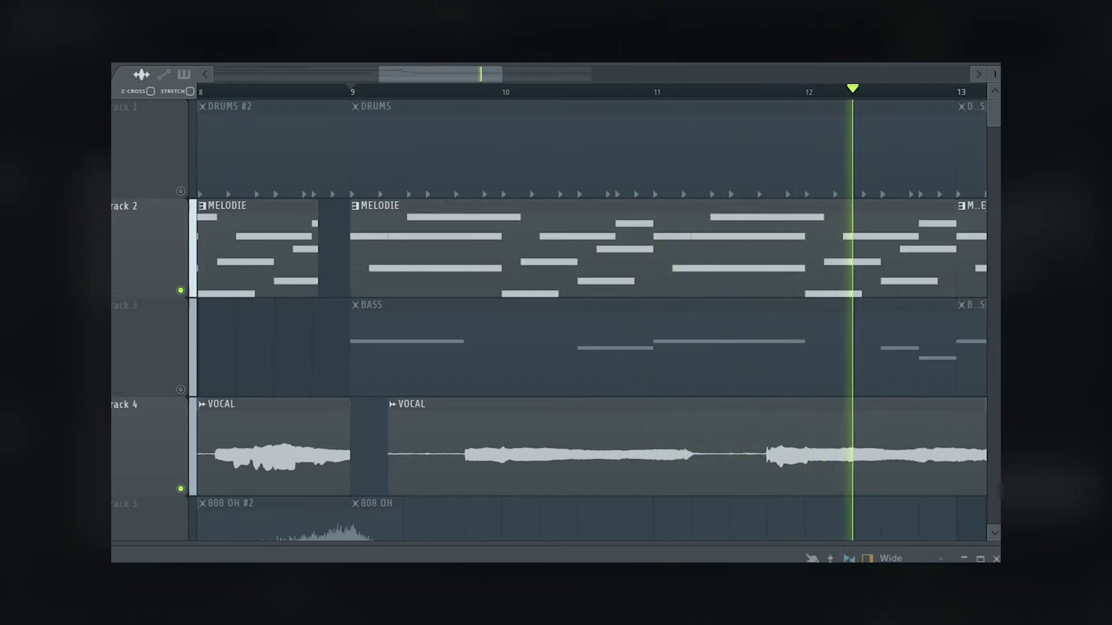
pyautogui.scroll(-3, 573, 464)
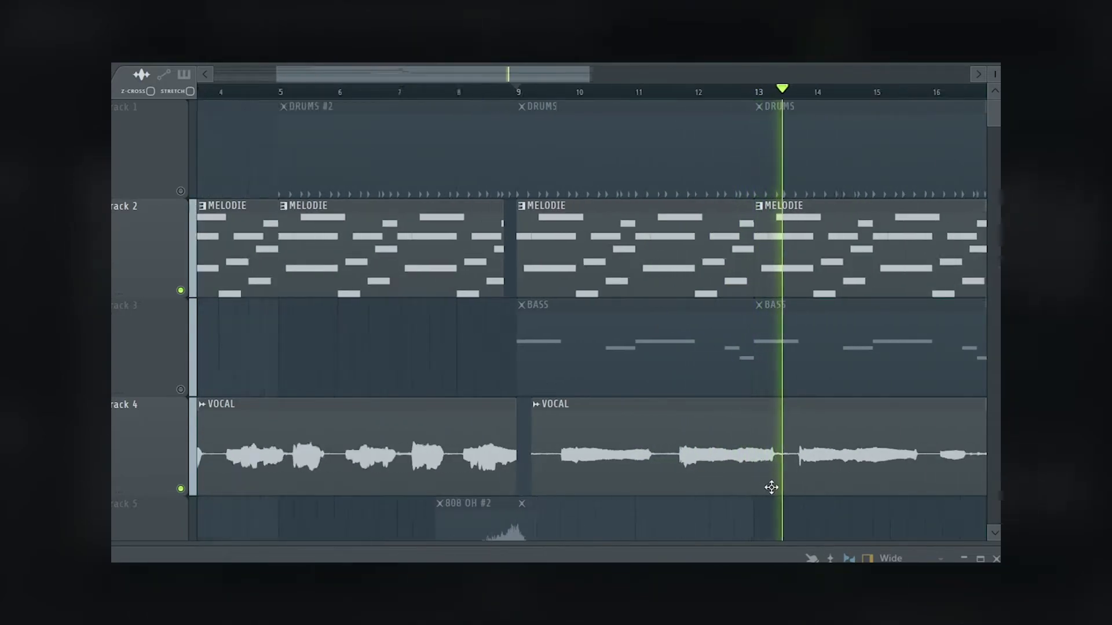
pyautogui.scroll(1, 809, 487)
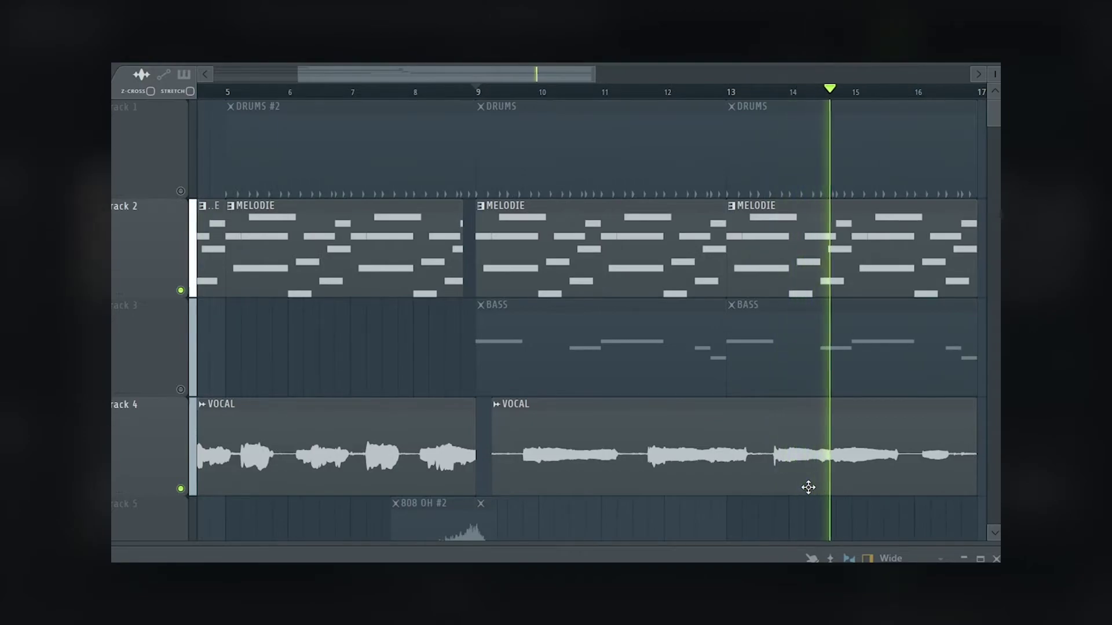
pyautogui.press('space')
# Step: Survey the arrangement's MELODIE and VOCAL clips and the automation clips on tracks 6 to 10
pyautogui.scroll(-1, 585, 272)
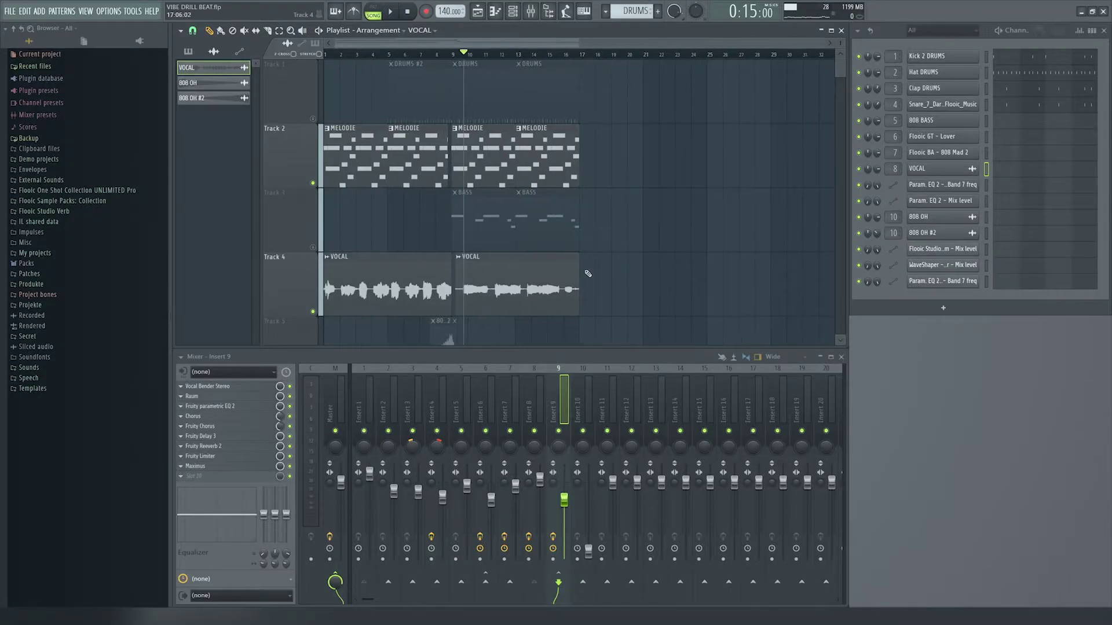
pyautogui.scroll(-1, 625, 273)
pyautogui.scroll(1, 631, 269)
pyautogui.scroll(-4, 783, 103)
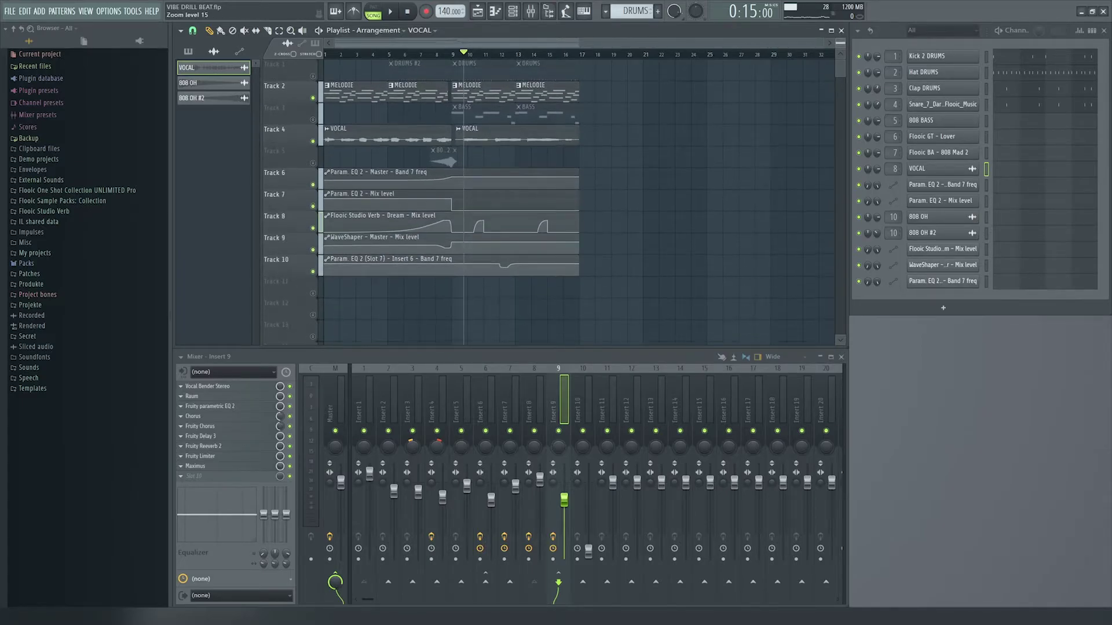
pyautogui.scroll(2, 707, 121)
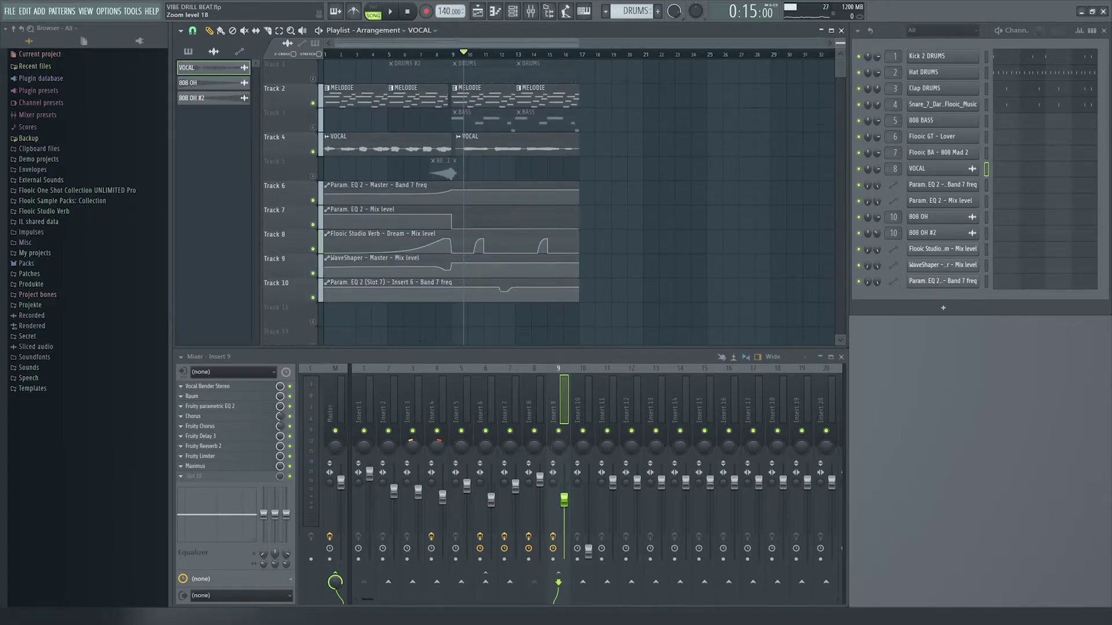
pyautogui.scroll(3, 821, 46)
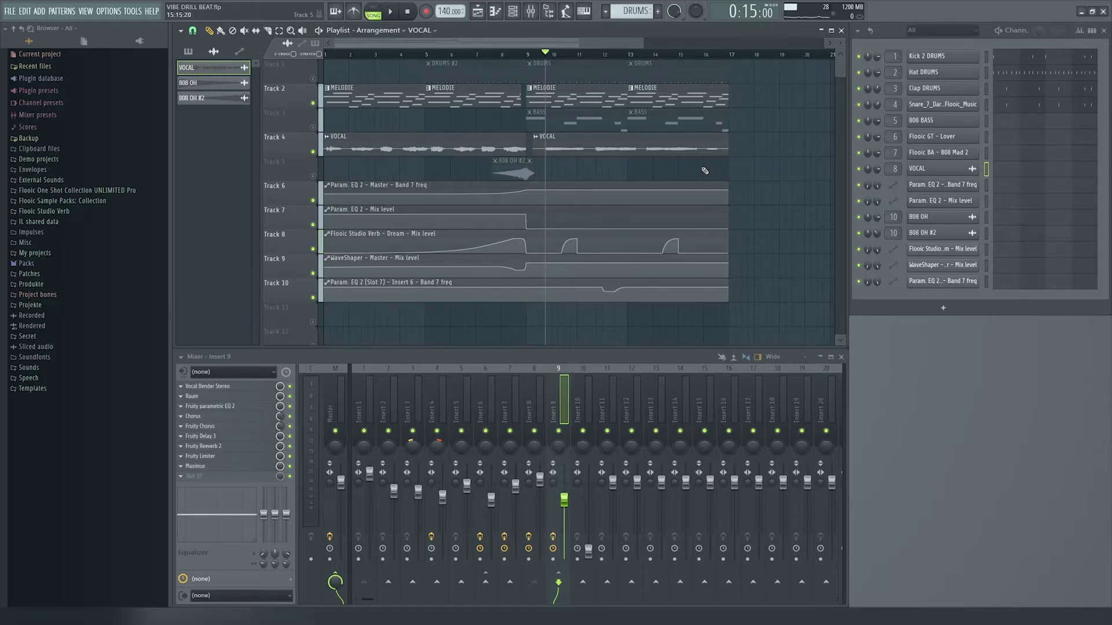
pyautogui.scroll(5, 567, 118)
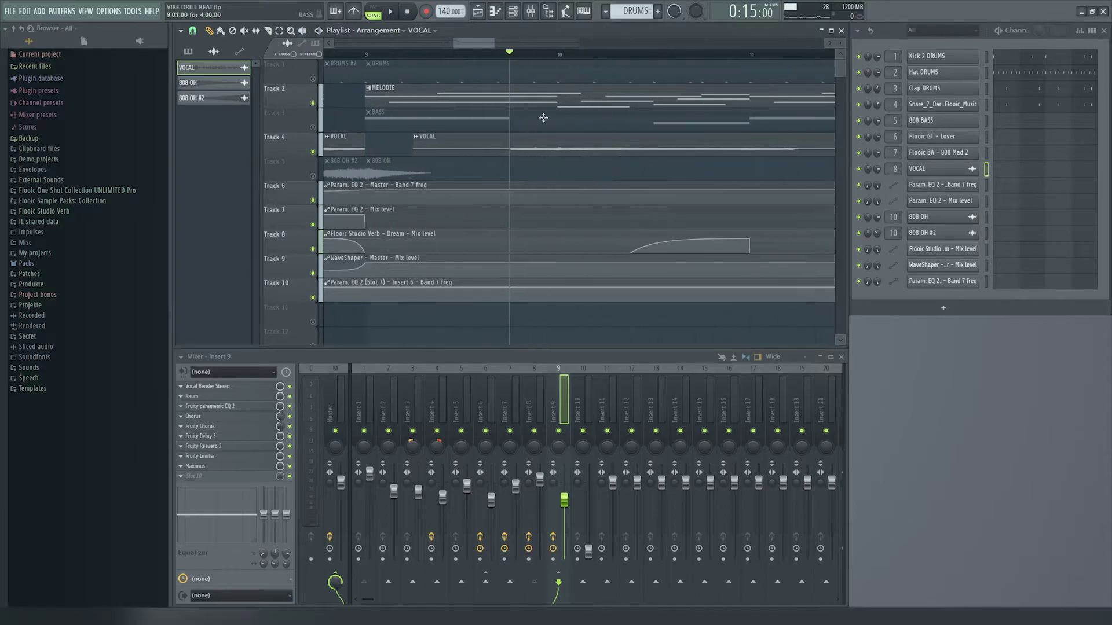
pyautogui.moveTo(841, 44); pyautogui.dragTo(840, 50)
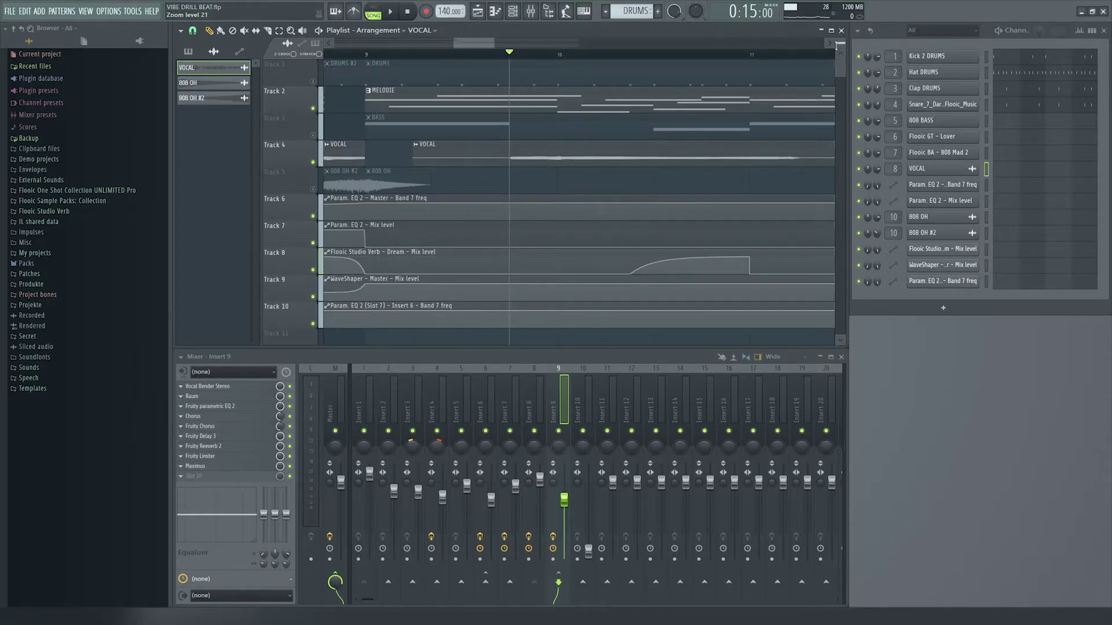
# Step: Mute the VOCAL track and audition the melody with its automation from bar 9
pyautogui.click(313, 162)
pyautogui.click(366, 53)
pyautogui.press('space')
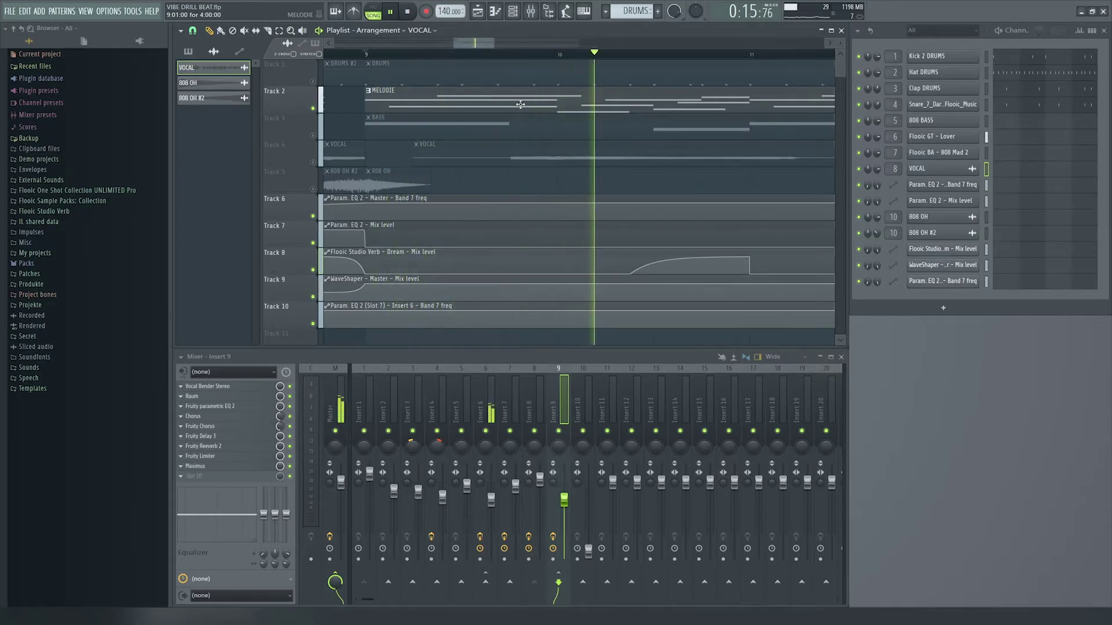
pyautogui.scroll(-2, 728, 118)
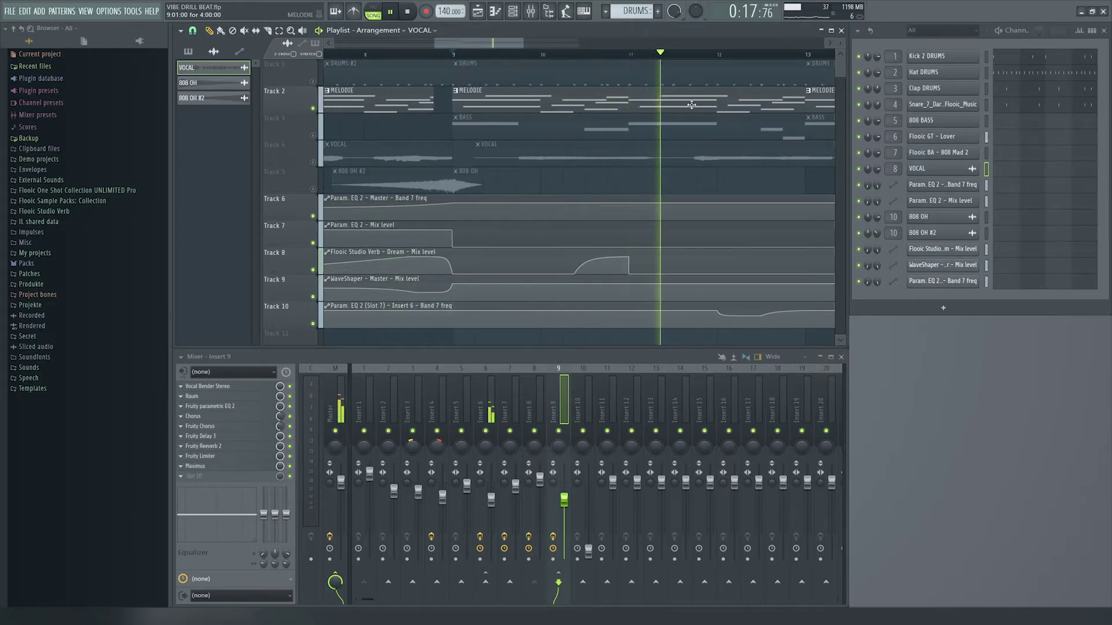
pyautogui.press('space')
# Step: Return the playhead to bar 9 at the start of the DRUMS and BASS clips
pyautogui.moveTo(513, 54); pyautogui.dragTo(505, 54)
pyautogui.click(672, 54)
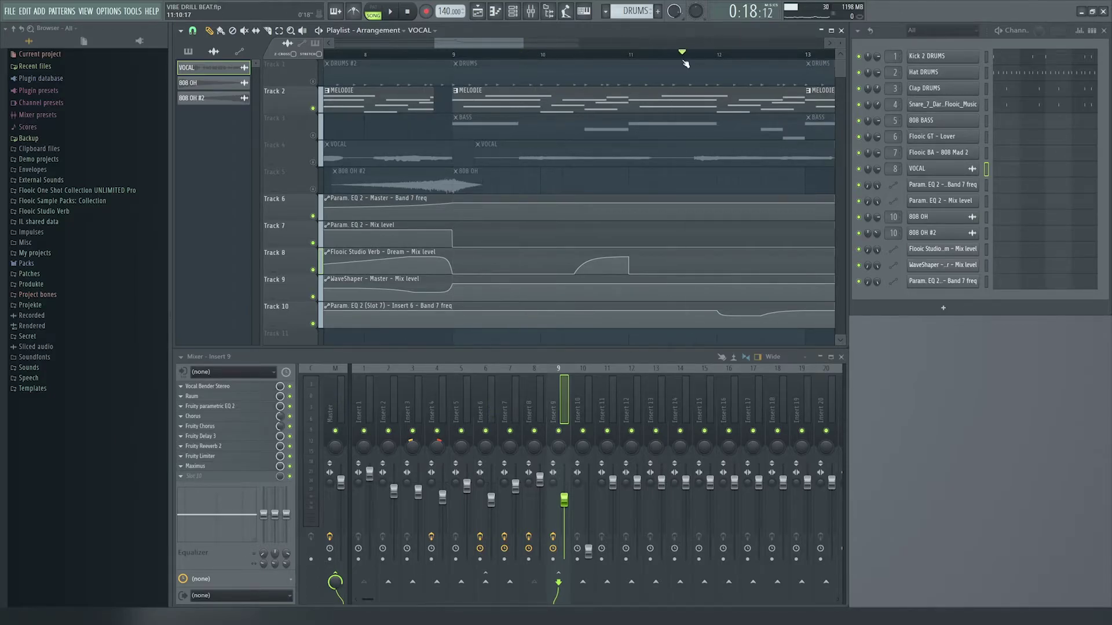
pyautogui.click(461, 55)
pyautogui.keyDown('ctrl'); pyautogui.scroll(-4, 451, 148); pyautogui.keyUp('ctrl')
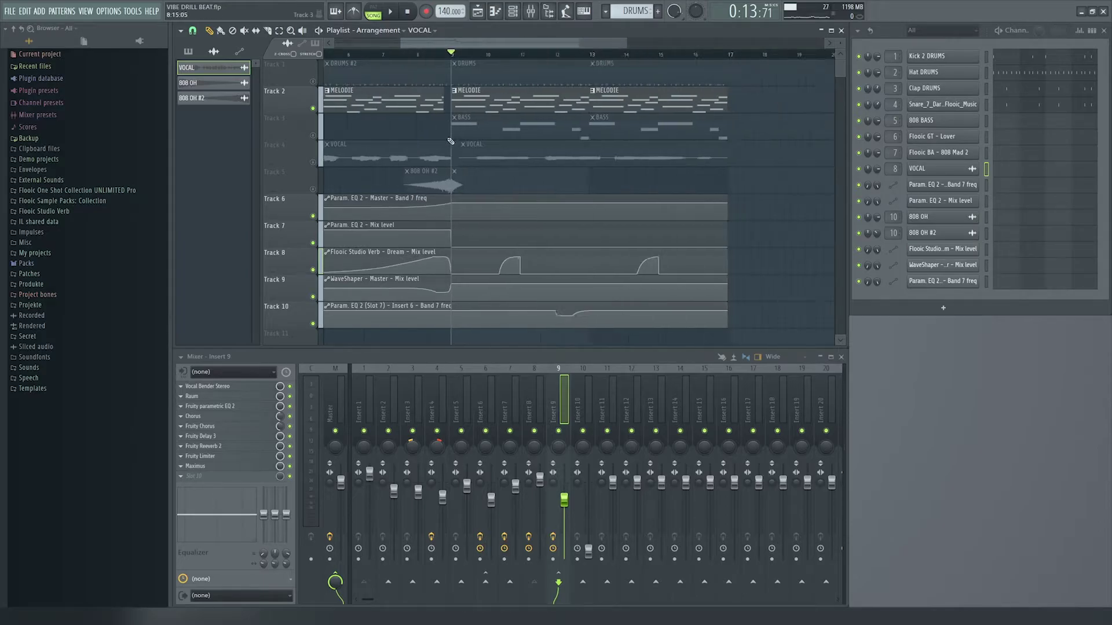
pyautogui.keyDown('ctrl'); pyautogui.scroll(1, 431, 154); pyautogui.keyUp('ctrl')
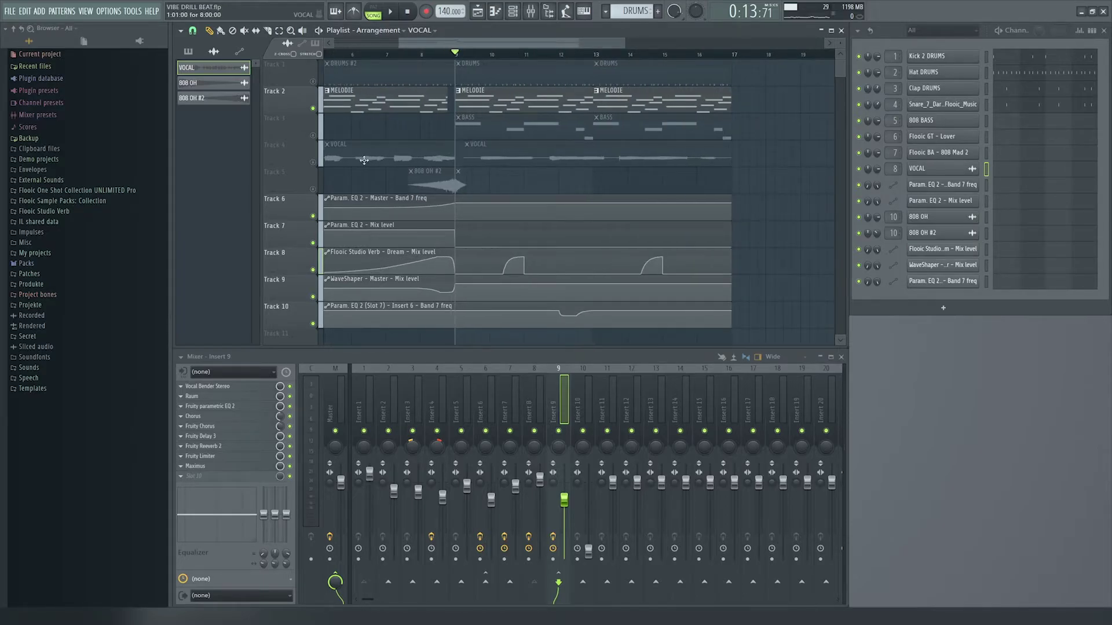
# Step: Unmute the BASS, VOCAL and 808 OH tracks in the playlist
pyautogui.click(313, 136)
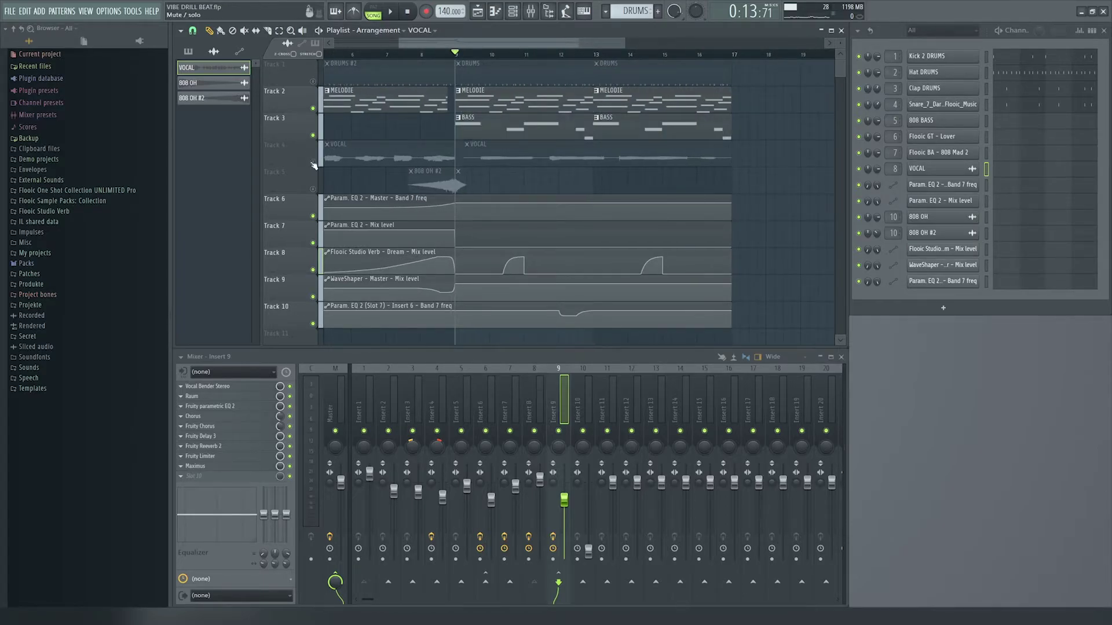
pyautogui.click(313, 162)
pyautogui.keyDown('ctrl'); pyautogui.scroll(2, 551, 171); pyautogui.keyUp('ctrl')
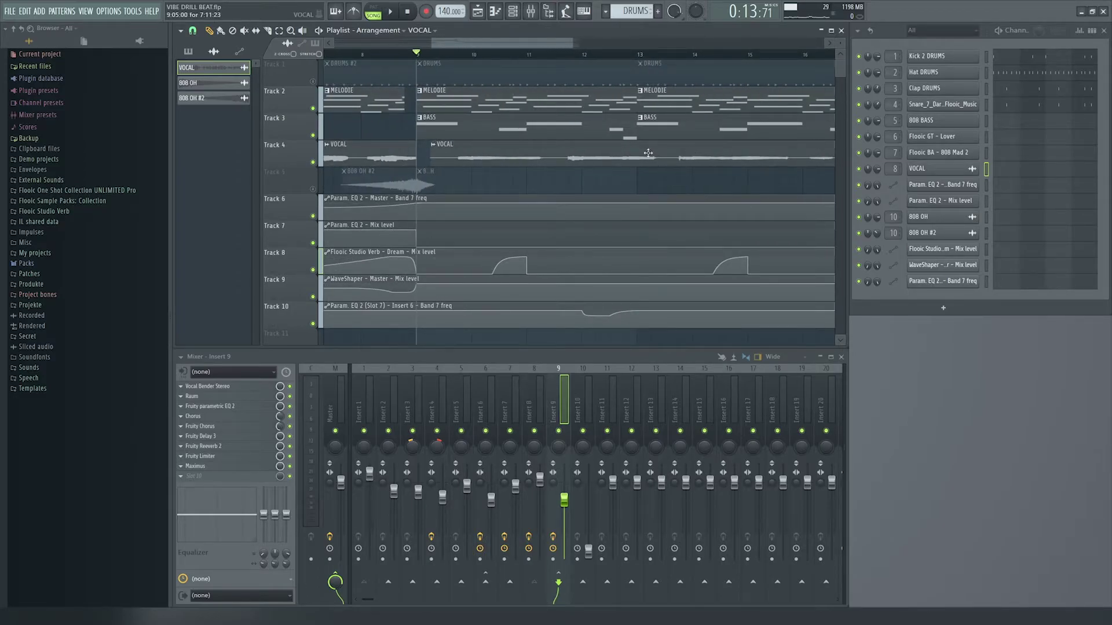
pyautogui.keyDown('ctrl'); pyautogui.scroll(-1, 566, 182); pyautogui.keyUp('ctrl')
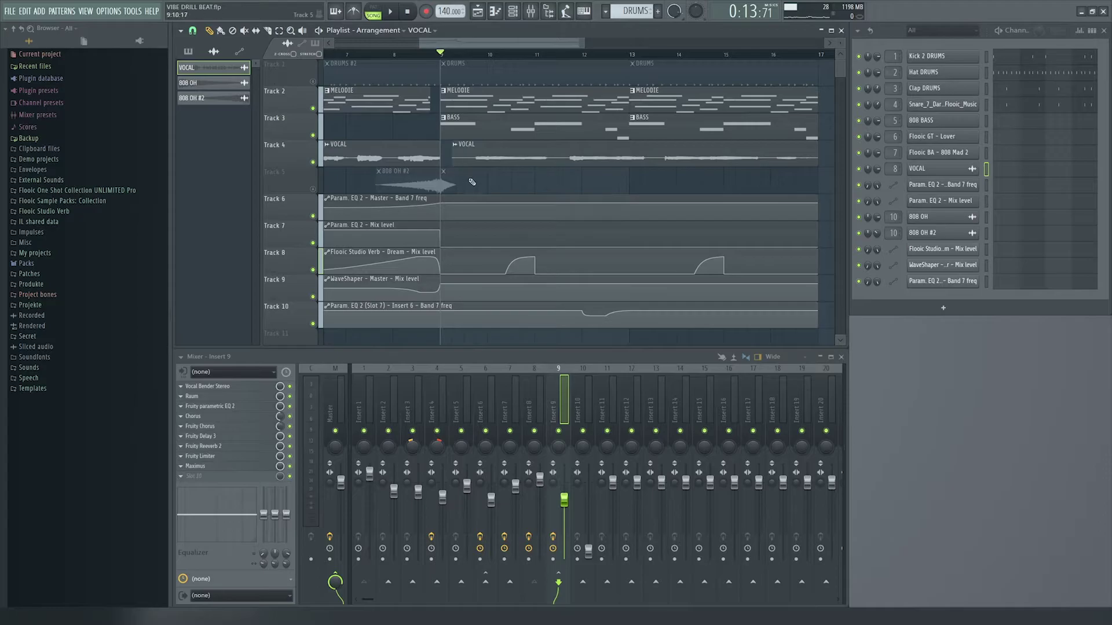
pyautogui.click(313, 189)
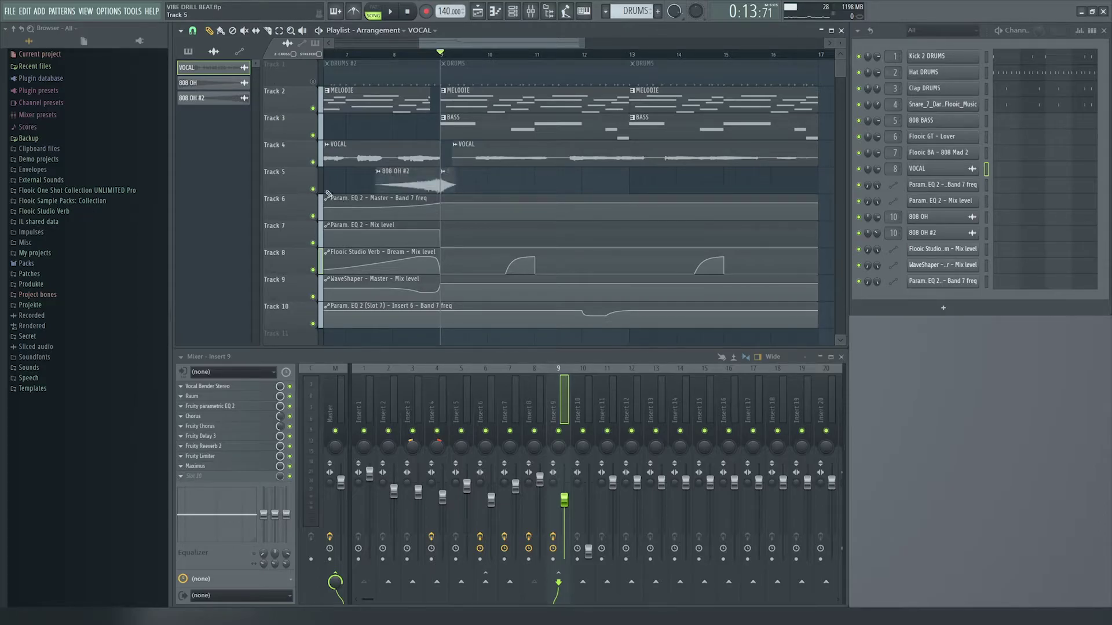
# Step: Audition the melody, vocal and bass drop from just before bar 9 with the drums muted
pyautogui.click(429, 54)
pyautogui.press('space')
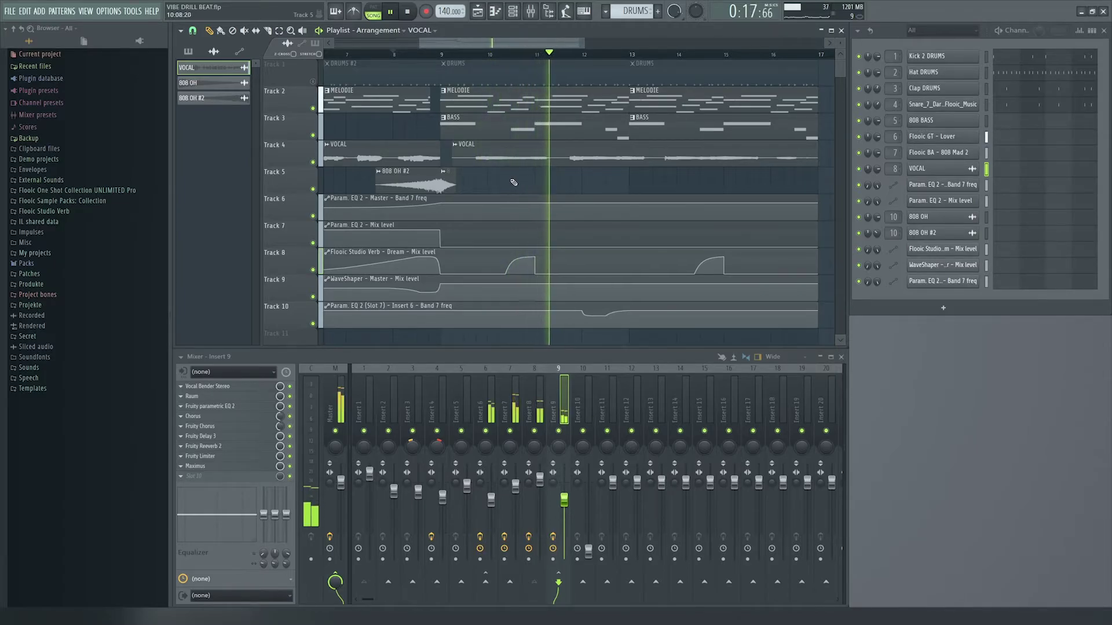
pyautogui.press('space')
pyautogui.click(570, 56)
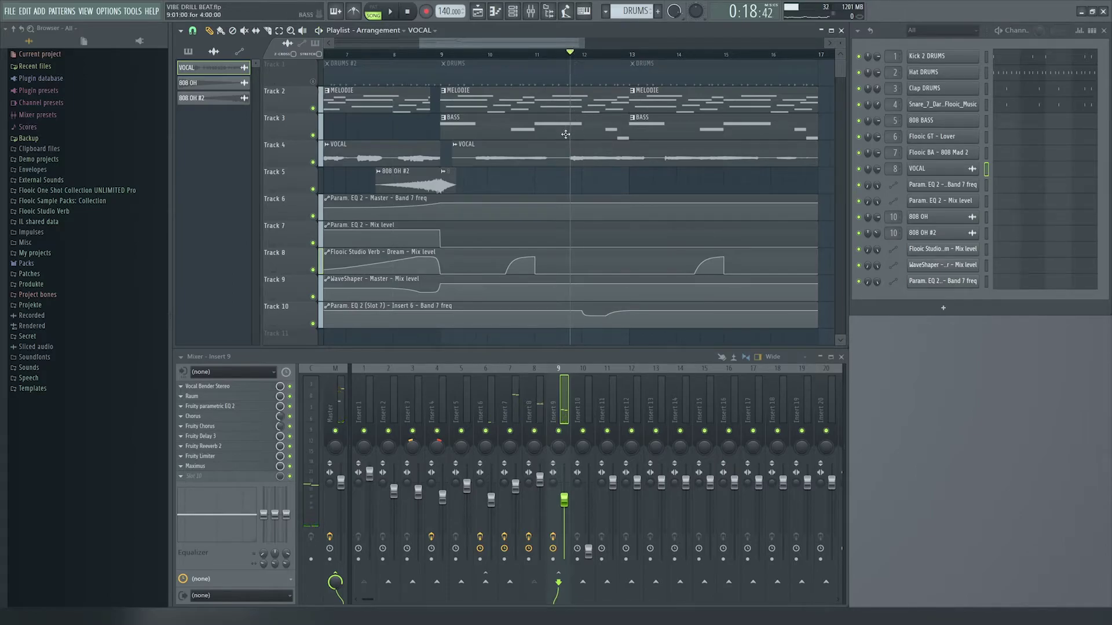
pyautogui.scroll(-5, 556, 145)
pyautogui.scroll(8, 492, 184)
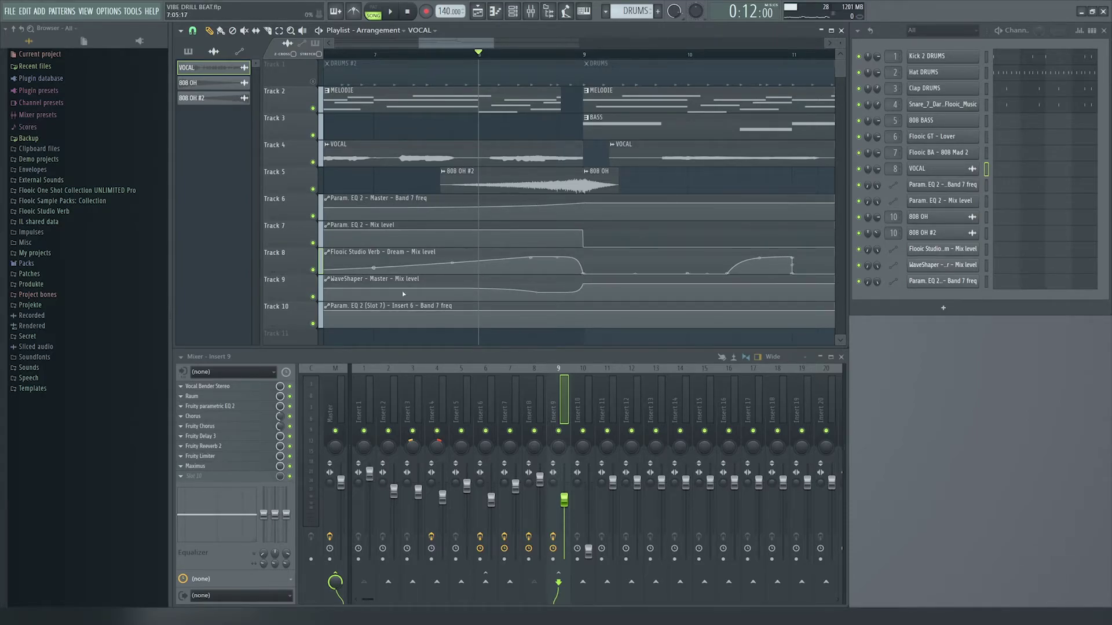
# Step: Open the Master channel's Fruity parametric EQ 2 and play the build-up from bar 8 to watch its filter automation
pyautogui.click(335, 388)
pyautogui.click(210, 396)
pyautogui.moveTo(414, 110); pyautogui.dragTo(385, 225)
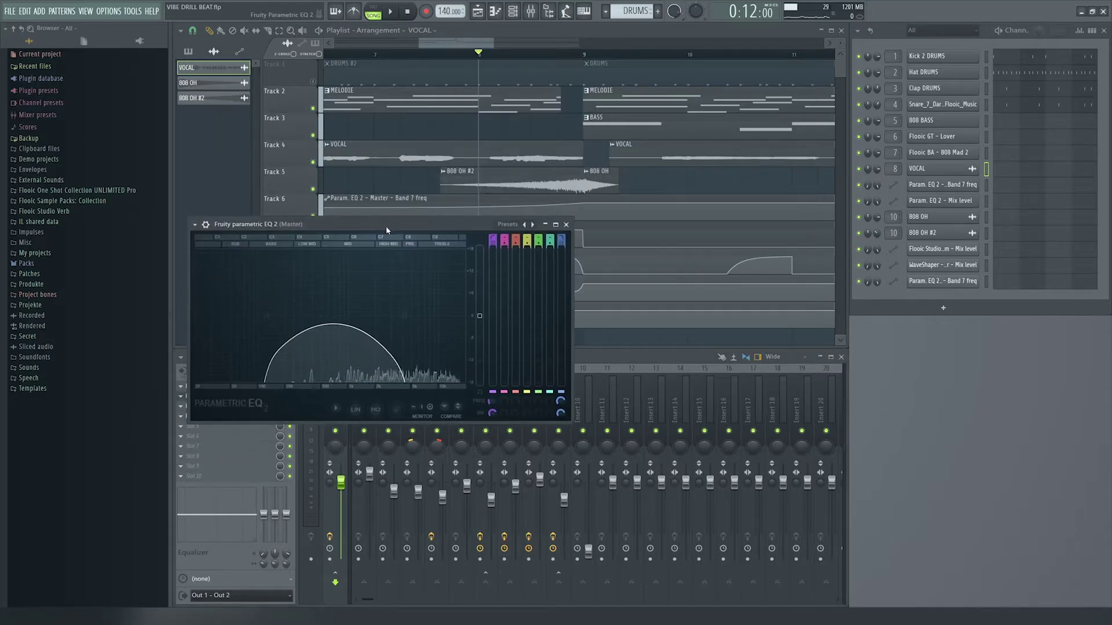
pyautogui.press('space')
pyautogui.press('space')
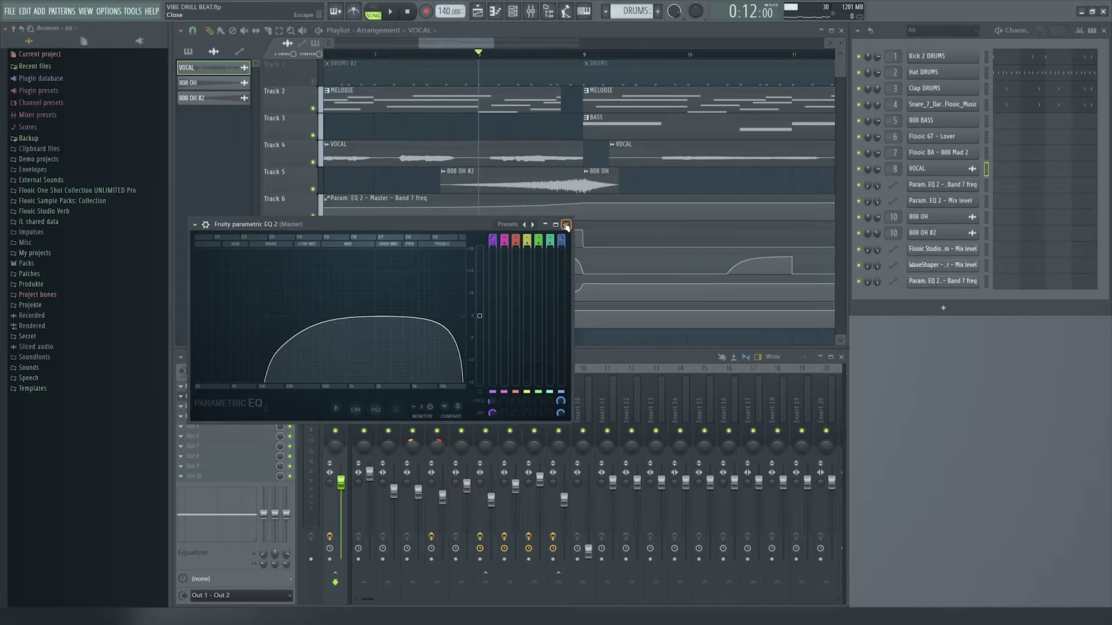
# Step: Play the intro from midway through bar 2 with the Master EQ displayed, and close the EQ
pyautogui.moveTo(478, 55); pyautogui.dragTo(325, 54)
pyautogui.click(326, 400)
pyautogui.scroll(-6, 384, 181)
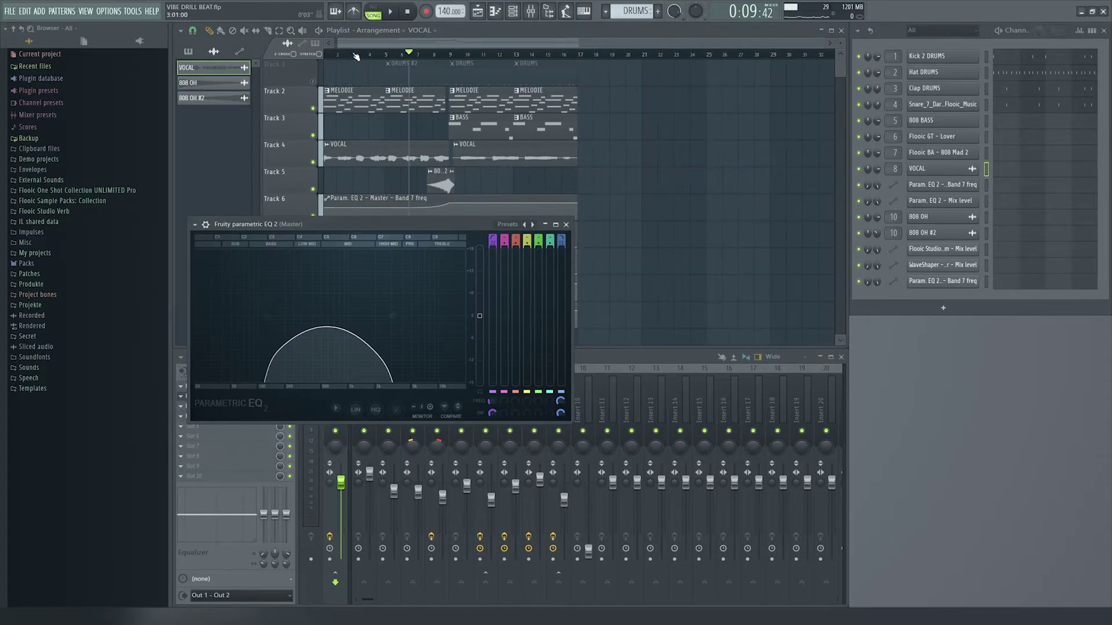
pyautogui.click(345, 54)
pyautogui.press('space')
pyautogui.click(372, 371)
pyautogui.moveTo(370, 225); pyautogui.dragTo(371, 259)
pyautogui.press('space')
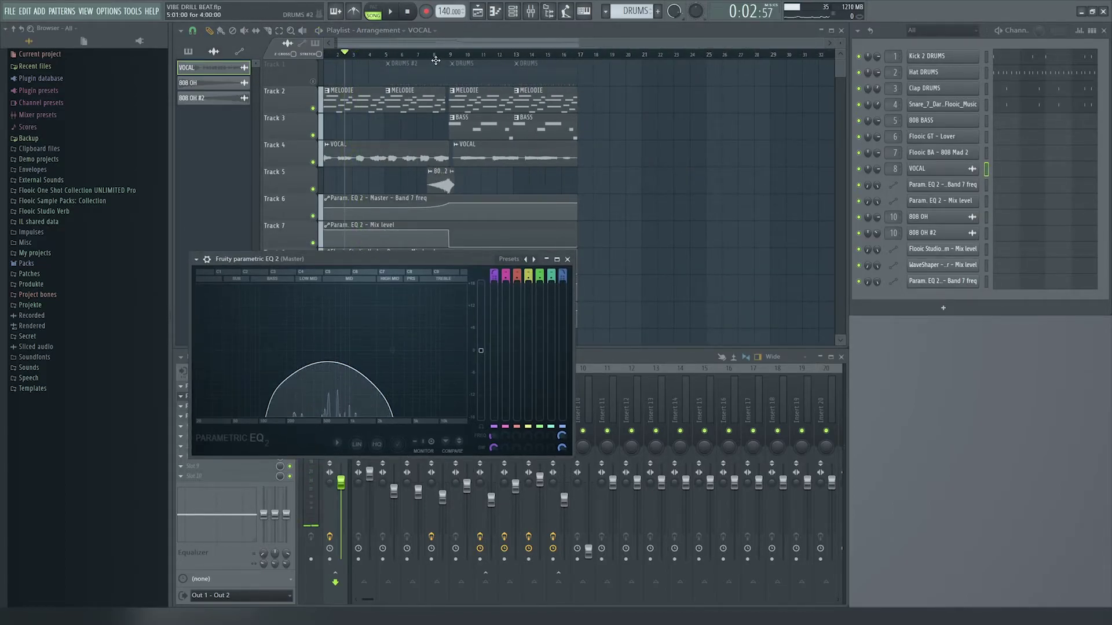
pyautogui.scroll(4, 448, 84)
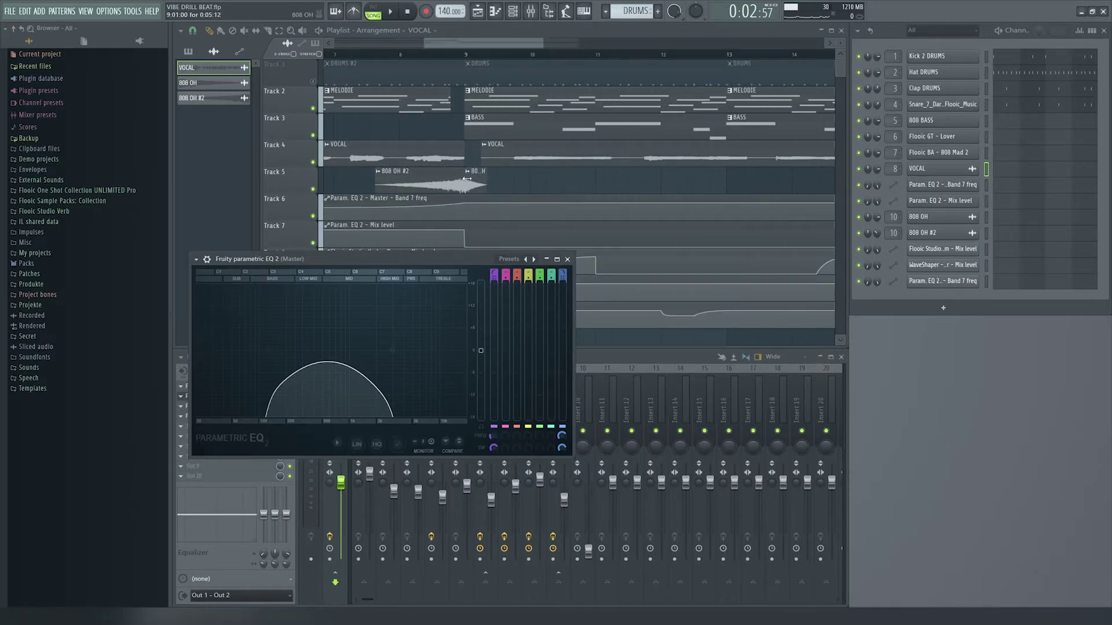
pyautogui.click(567, 259)
# Step: Place the playhead just after bar 8 and examine the clips and automation around the bar 9 transition
pyautogui.scroll(-3, 402, 121)
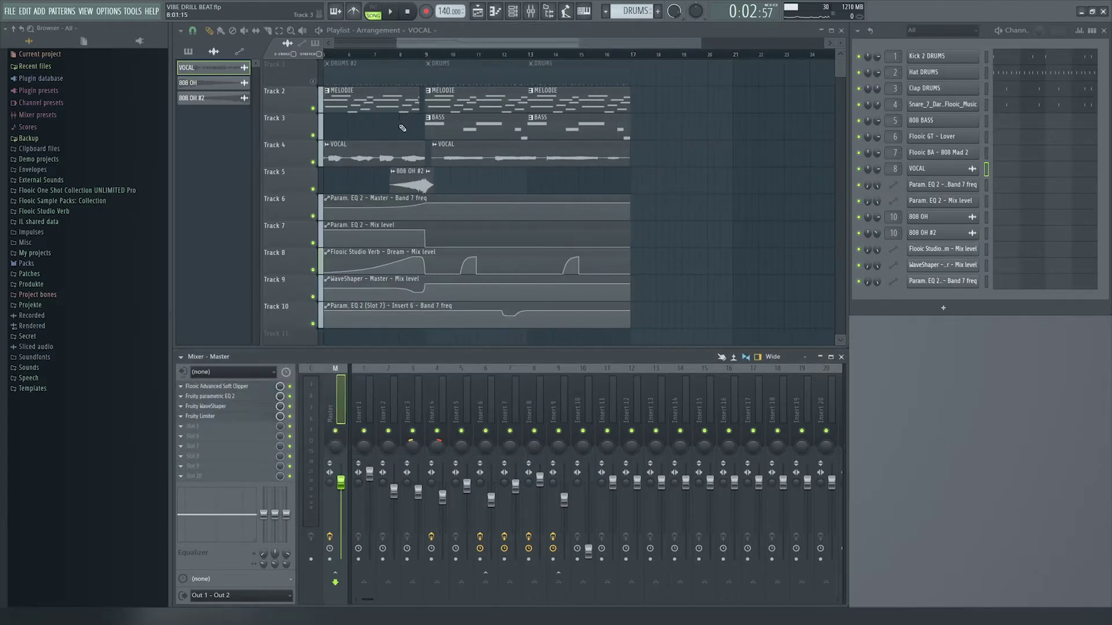
pyautogui.scroll(4, 404, 126)
pyautogui.click(511, 53)
pyautogui.moveTo(512, 63); pyautogui.dragTo(505, 63)
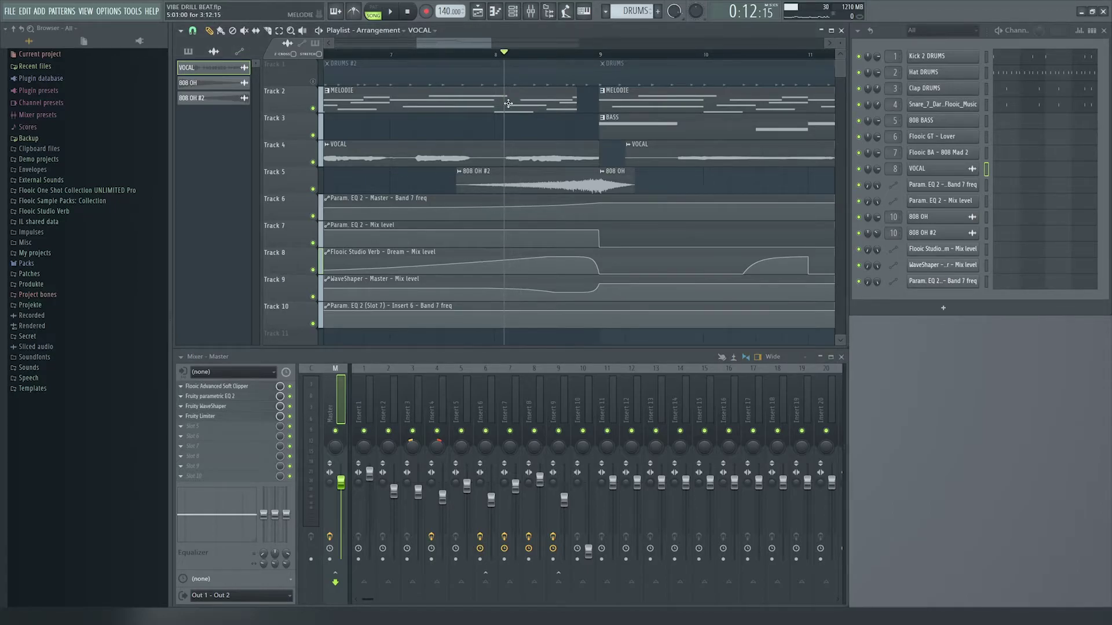
pyautogui.scroll(3, 607, 150)
pyautogui.scroll(-6, 585, 155)
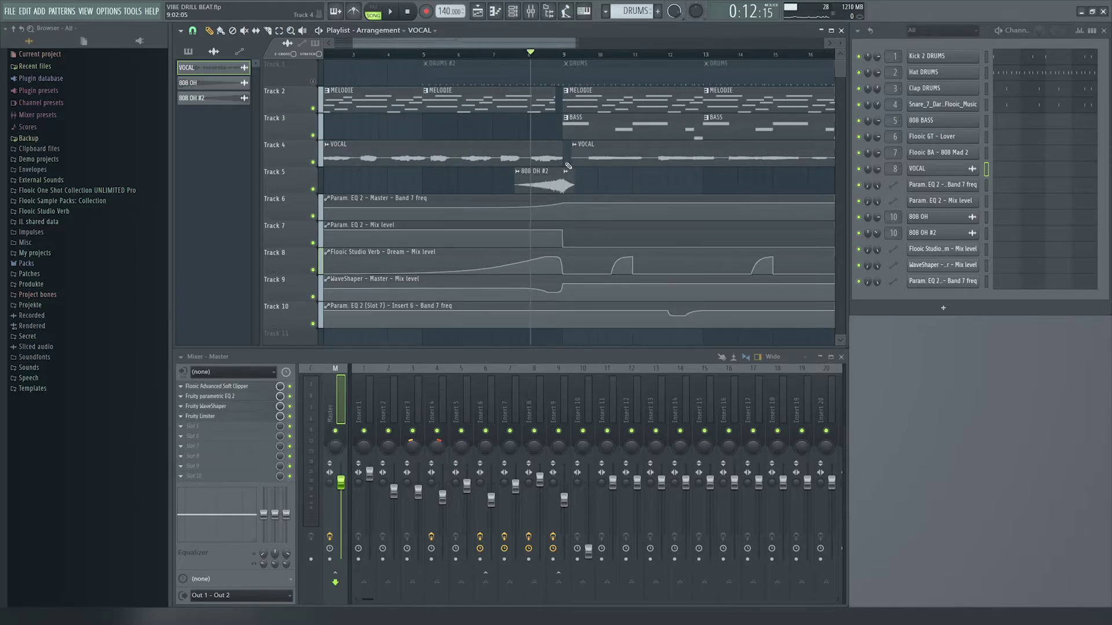
pyautogui.scroll(2, 567, 163)
pyautogui.scroll(2, 573, 157)
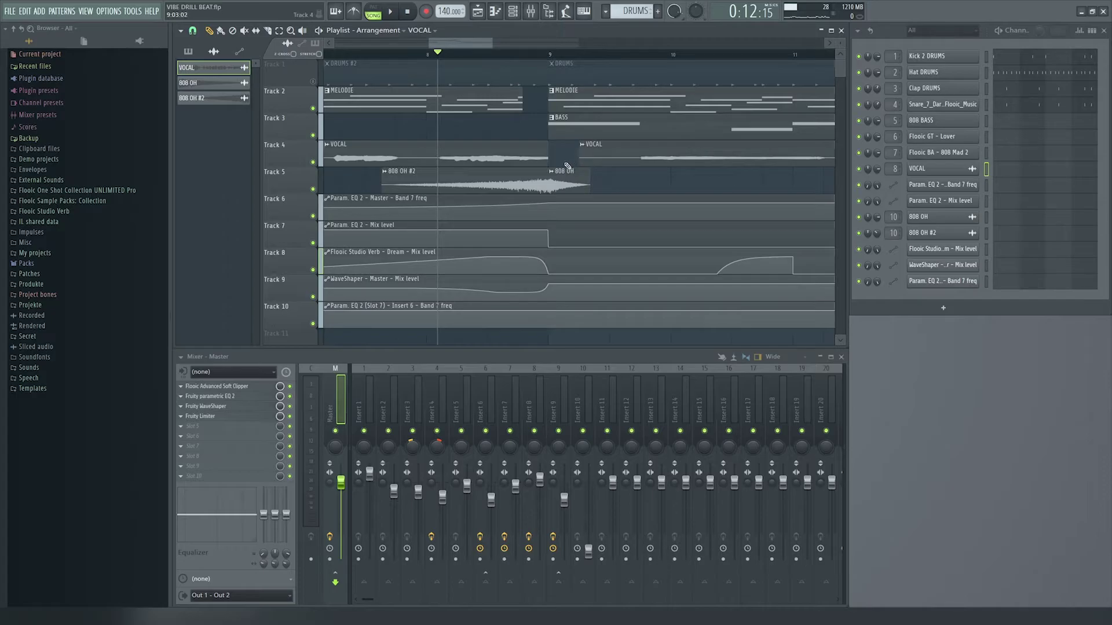
pyautogui.scroll(-3, 466, 222)
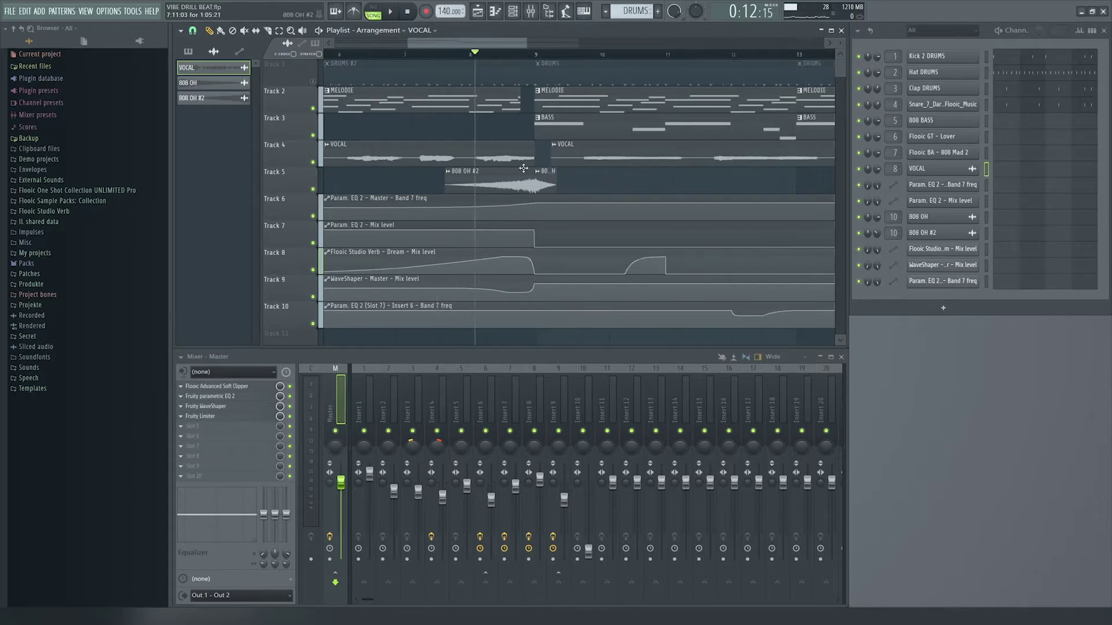
# Step: Add Fruity Balance to the last effect slot of Insert 9 and create an automation clip for its volume
pyautogui.click(492, 406)
pyautogui.click(550, 406)
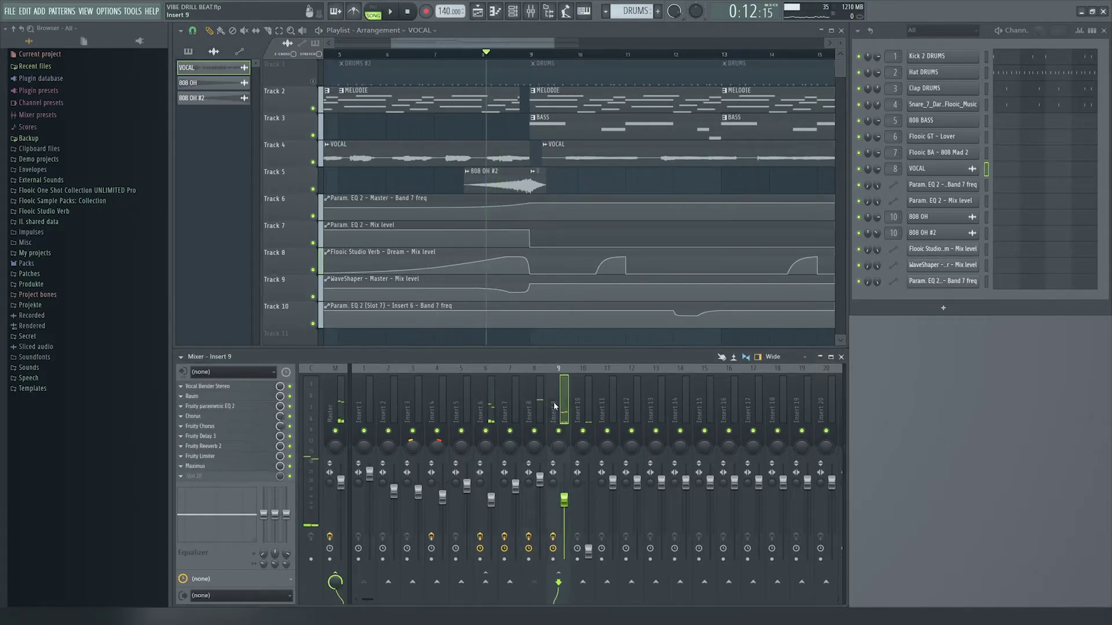
pyautogui.click(238, 476)
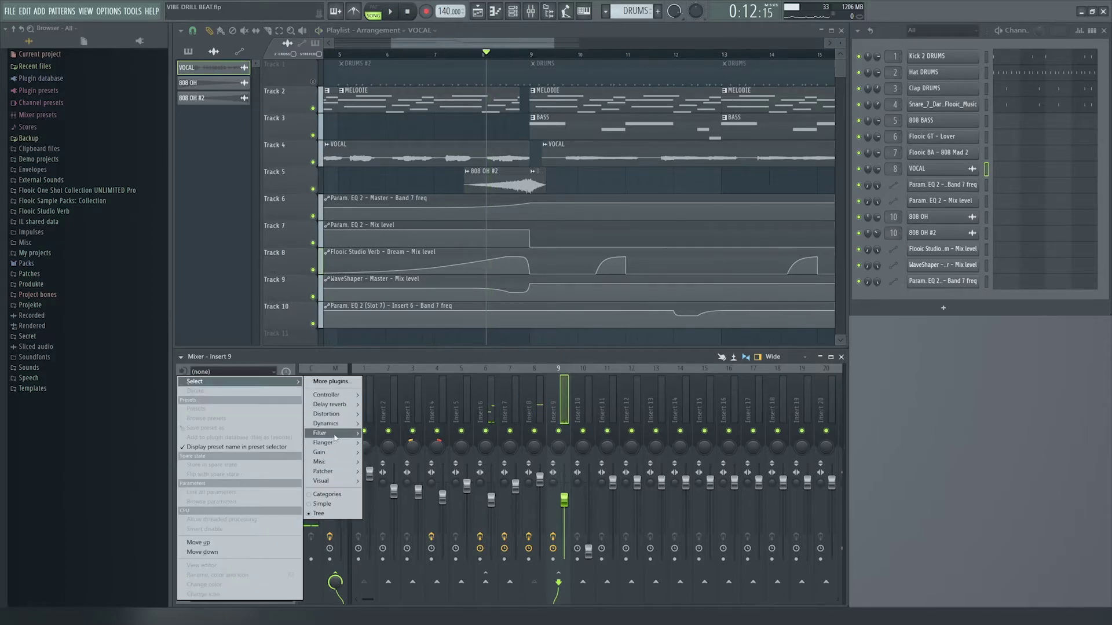
pyautogui.click(400, 452)
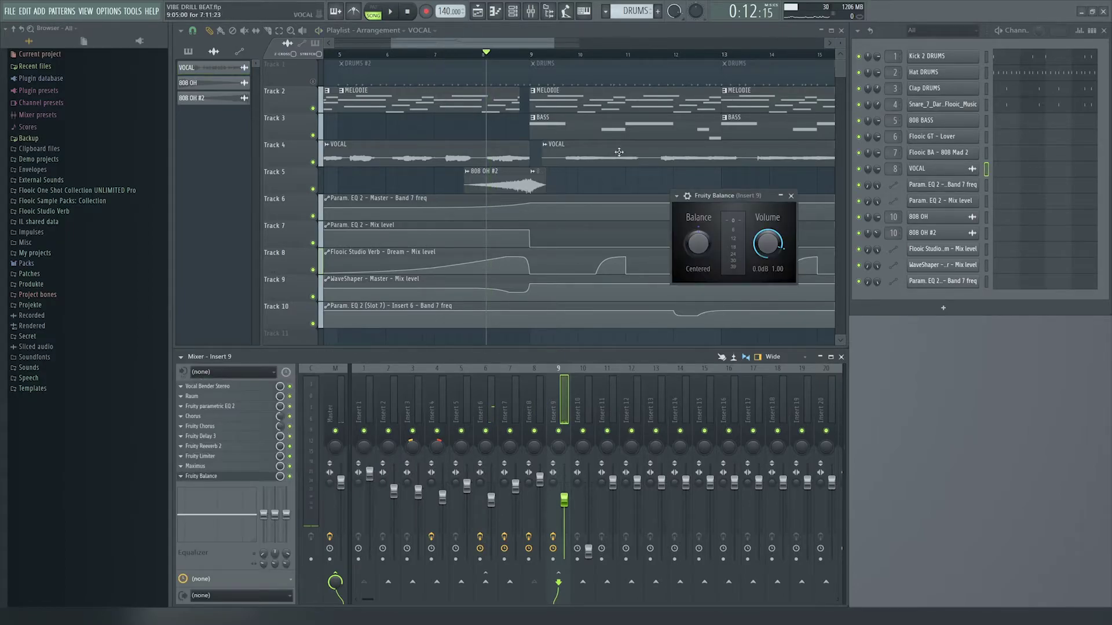
pyautogui.rightClick(768, 230)
pyautogui.click(798, 317)
pyautogui.click(792, 195)
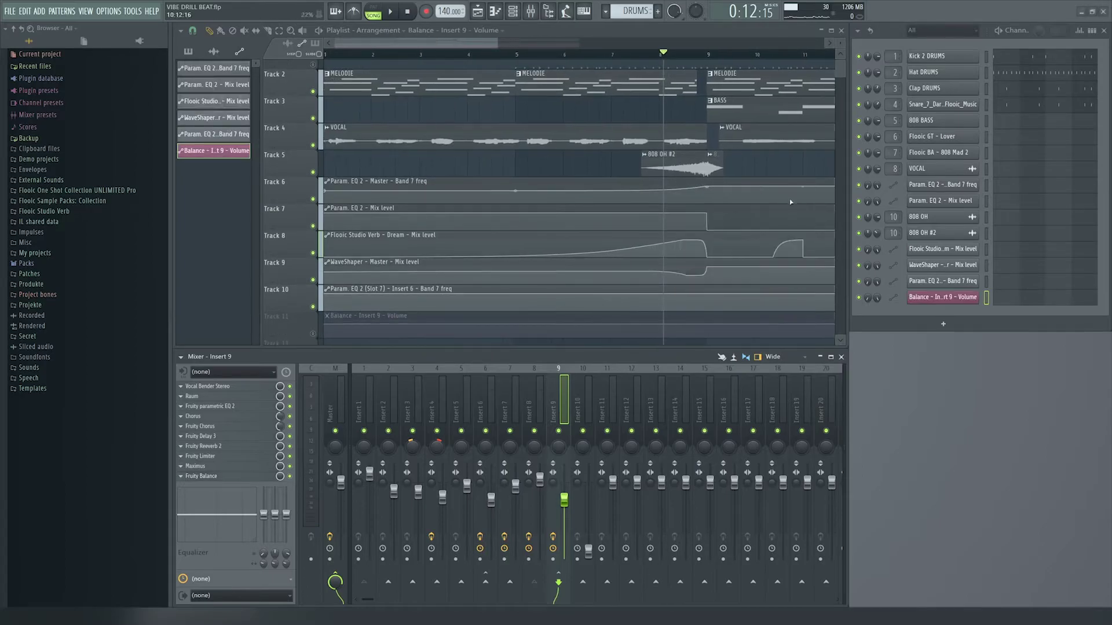
# Step: Enable track 11 and drop the Balance volume automation to zero from bar 9 until the second VOCAL clip starts
pyautogui.scroll(2, 585, 290)
pyautogui.scroll(-2, 586, 291)
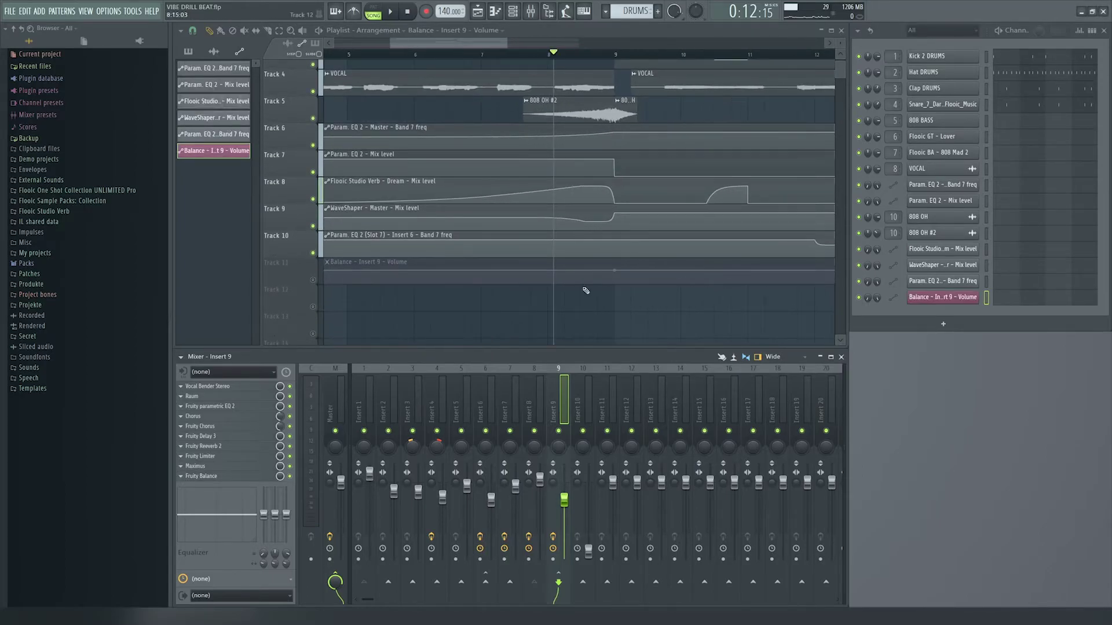
pyautogui.click(313, 281)
pyautogui.scroll(3, 590, 272)
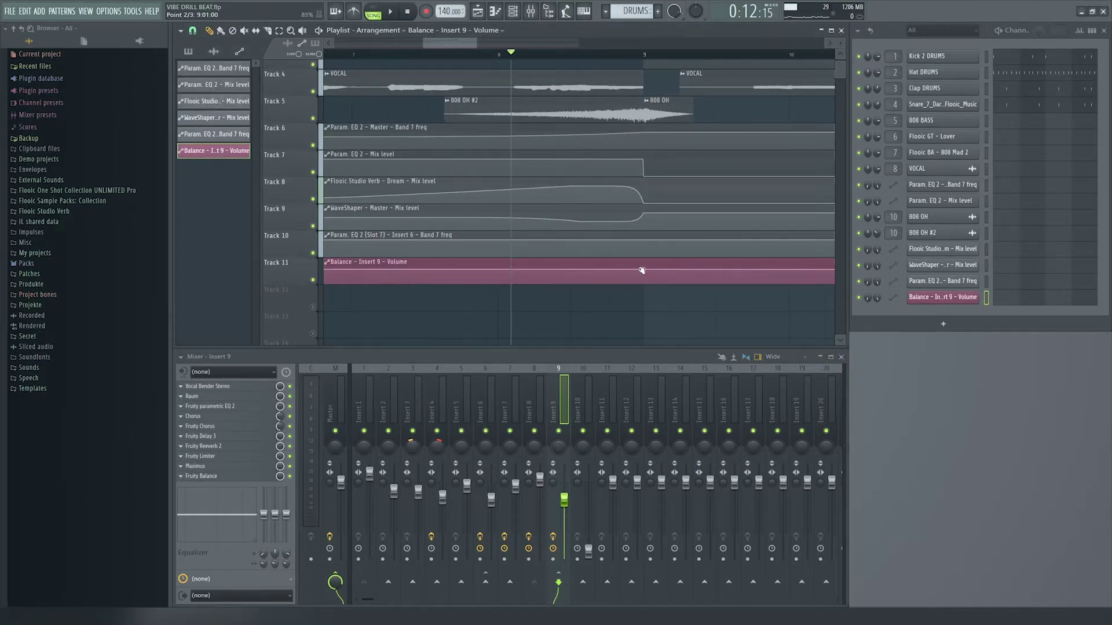
pyautogui.moveTo(641, 270); pyautogui.dragTo(640, 293)
pyautogui.rightClick(681, 271)
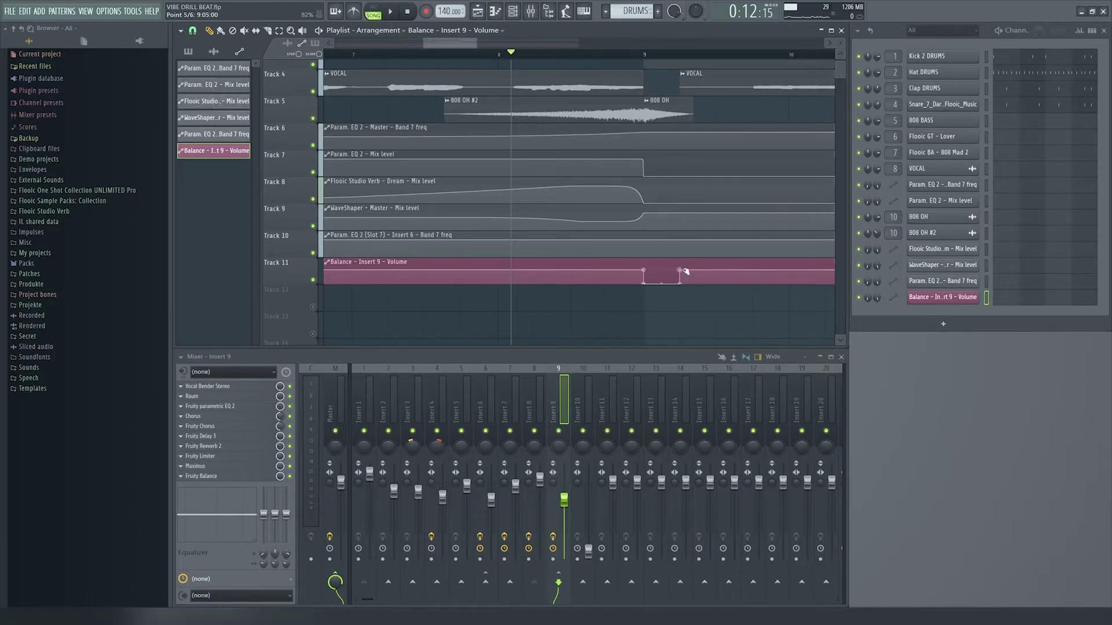
pyautogui.scroll(-4, 681, 269)
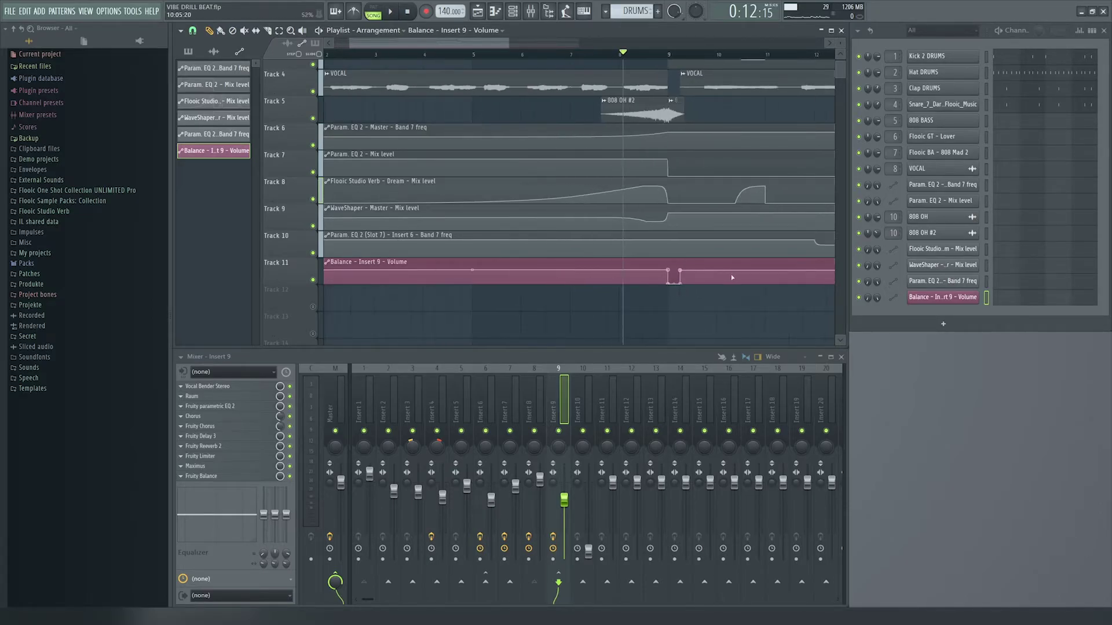
pyautogui.scroll(1, 728, 278)
# Step: Audition the transition into bar 9 with the vocal volume cut and examine the automation clips around it
pyautogui.press('space')
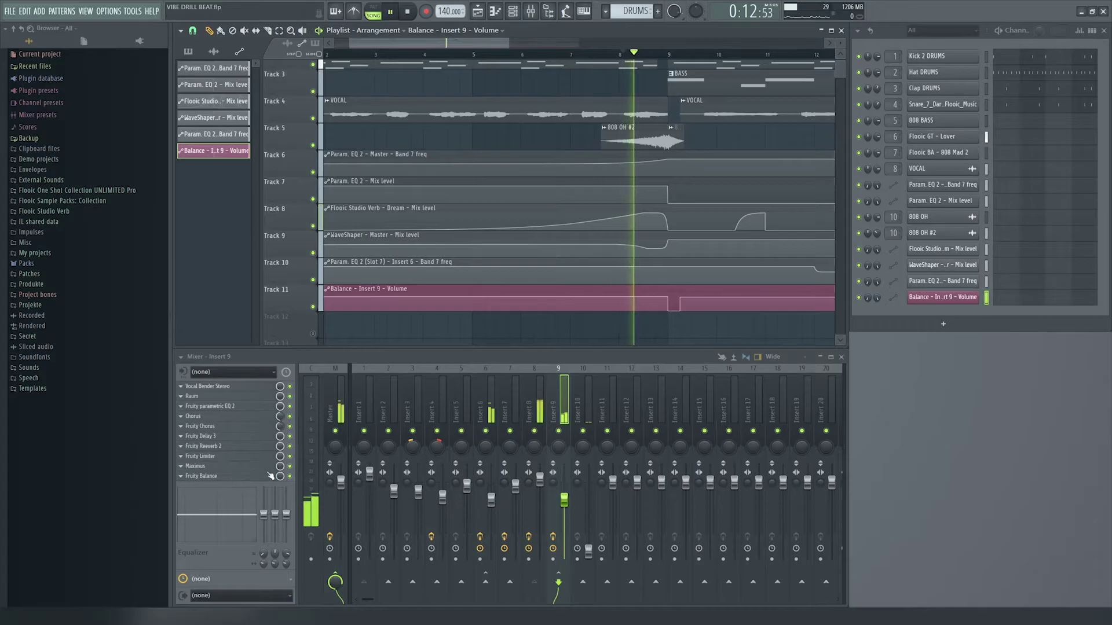
pyautogui.click(244, 478)
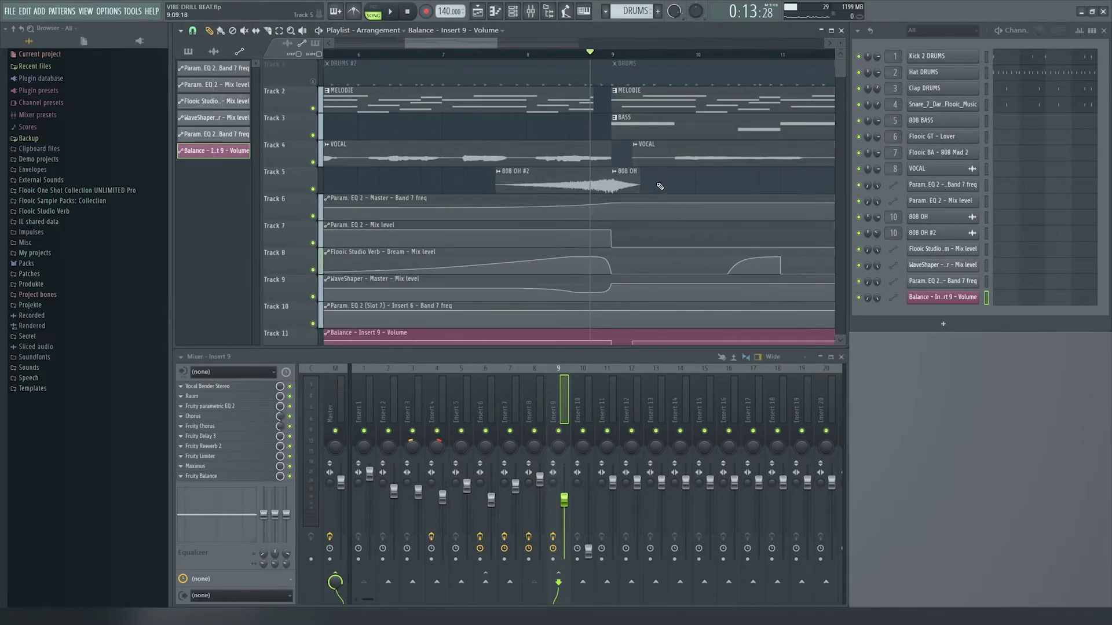
pyautogui.scroll(-1, 659, 186)
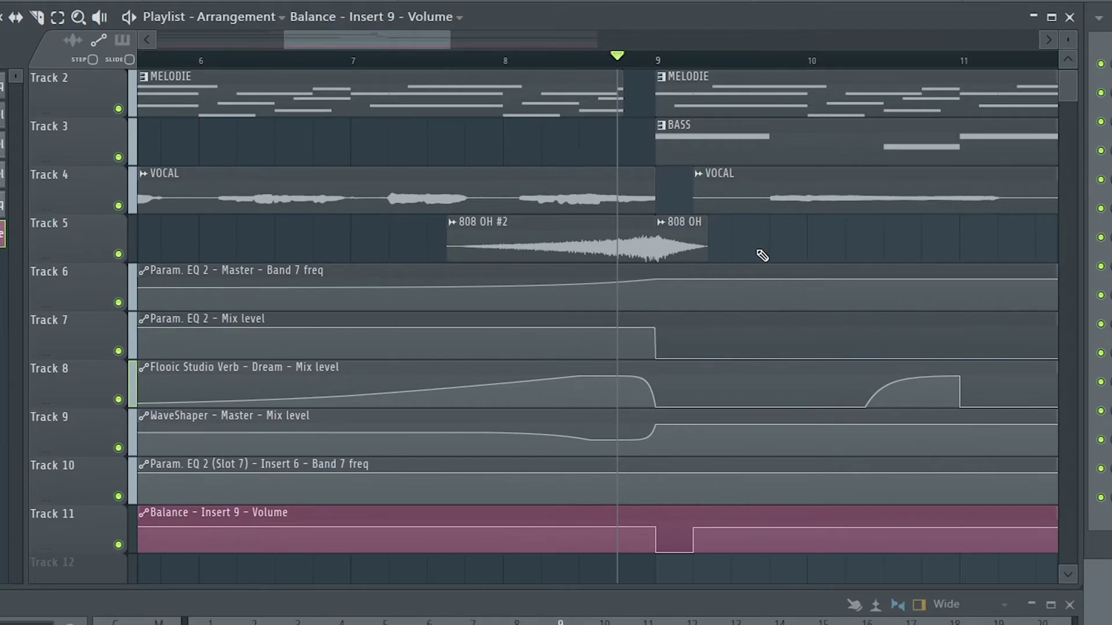
pyautogui.scroll(-3, 762, 255)
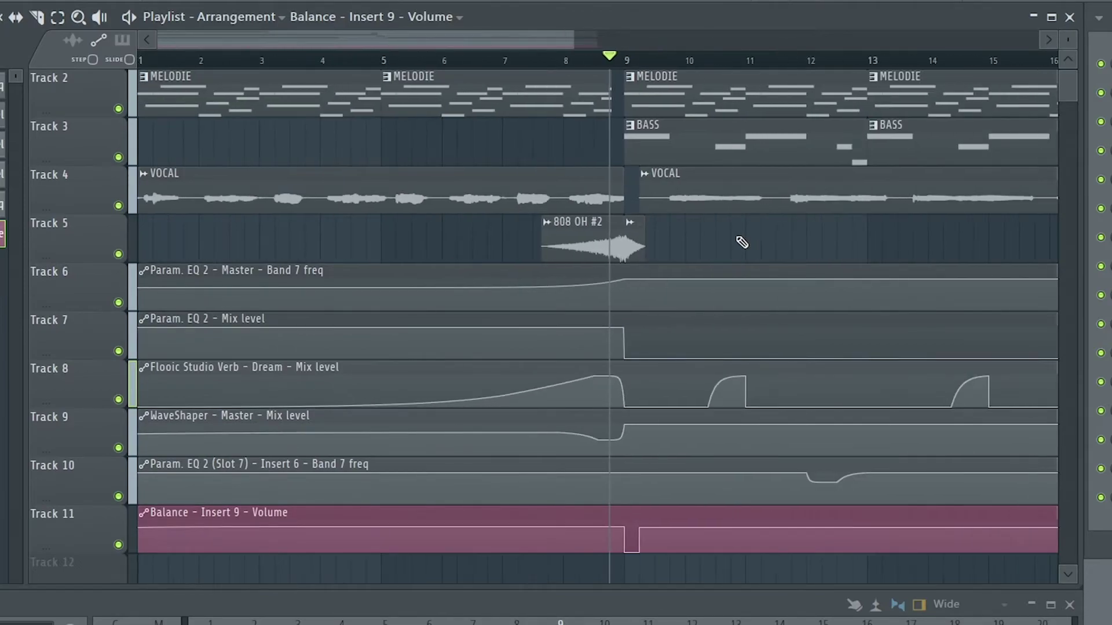
pyautogui.scroll(4, 652, 228)
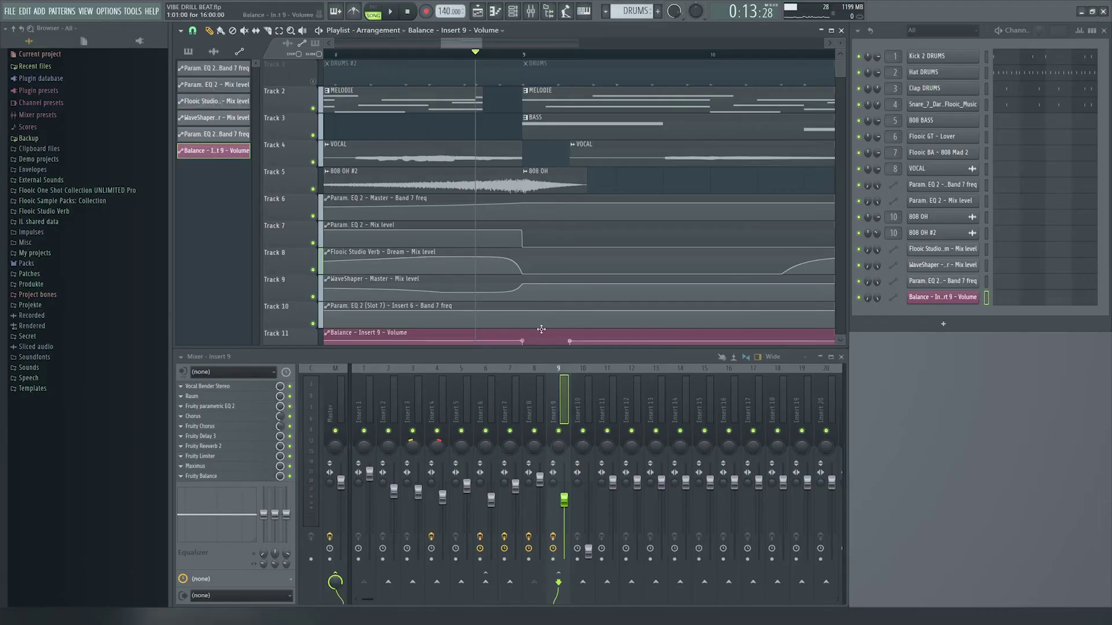
pyautogui.scroll(-1, 541, 325)
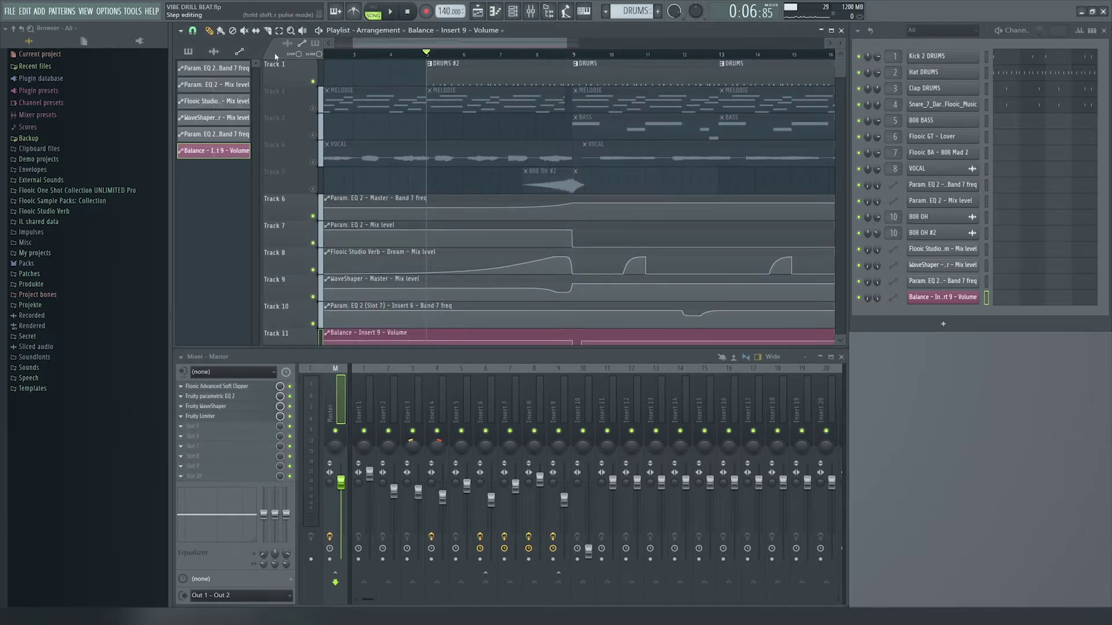
# Step: Show the patterns in the playlist picker and increase the height of the playlist tracks
pyautogui.click(191, 52)
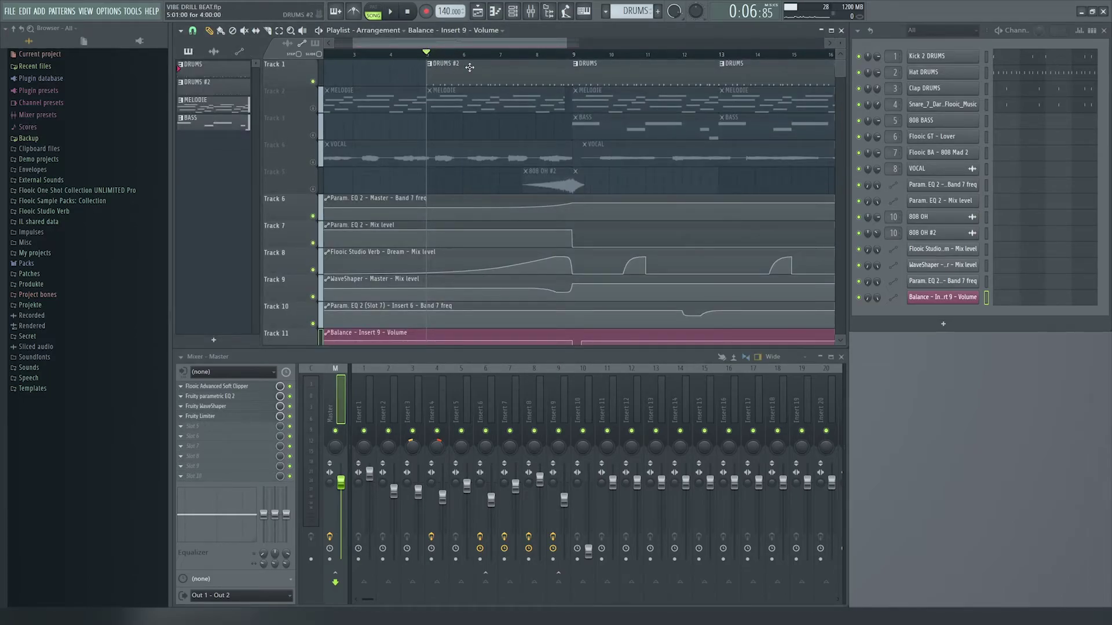
pyautogui.moveTo(840, 43); pyautogui.dragTo(841, 37)
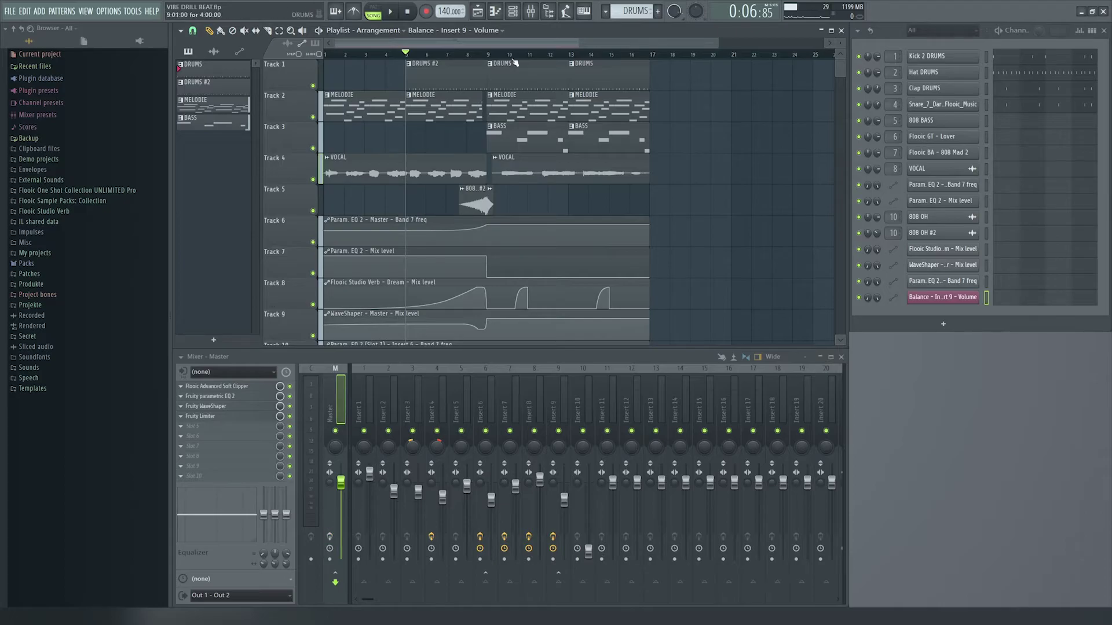
# Step: Audition the full arrangement from bar 9 with the Master channel's effects bypassed
pyautogui.click(492, 54)
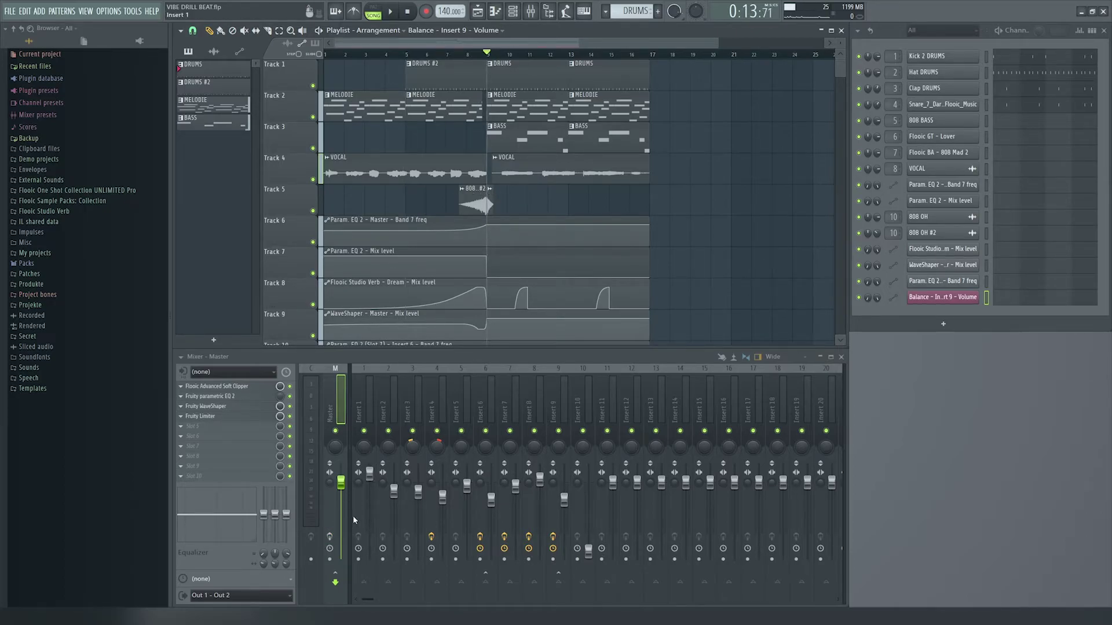
pyautogui.press('space')
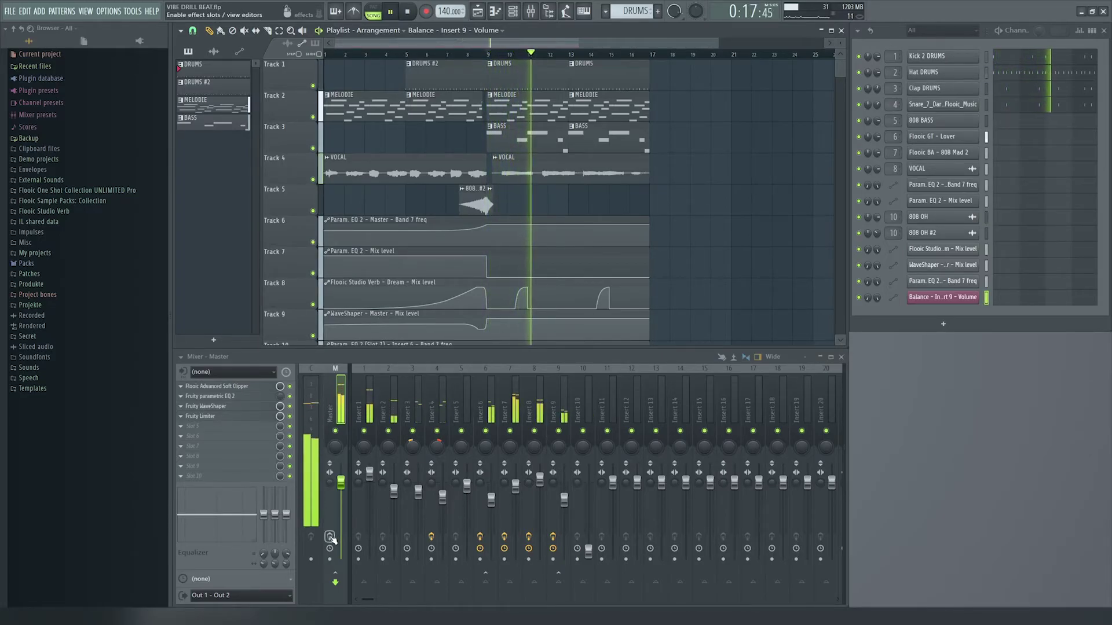
pyautogui.press('space')
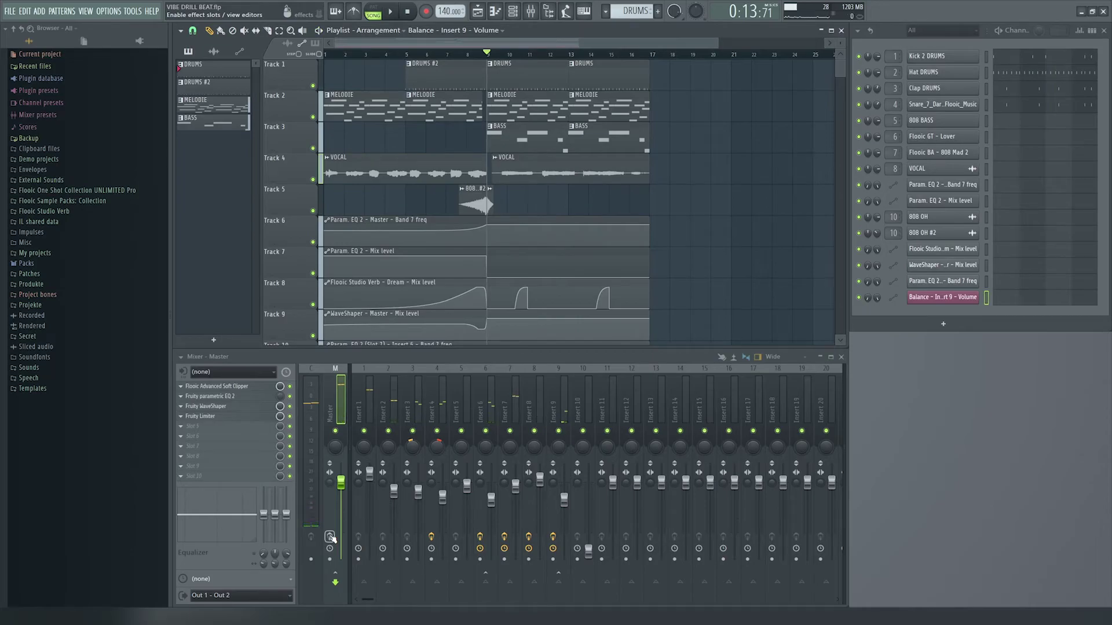
# Step: Audition the full arrangement from shortly before bar 9 with the Master channel's effects enabled
pyautogui.click(472, 54)
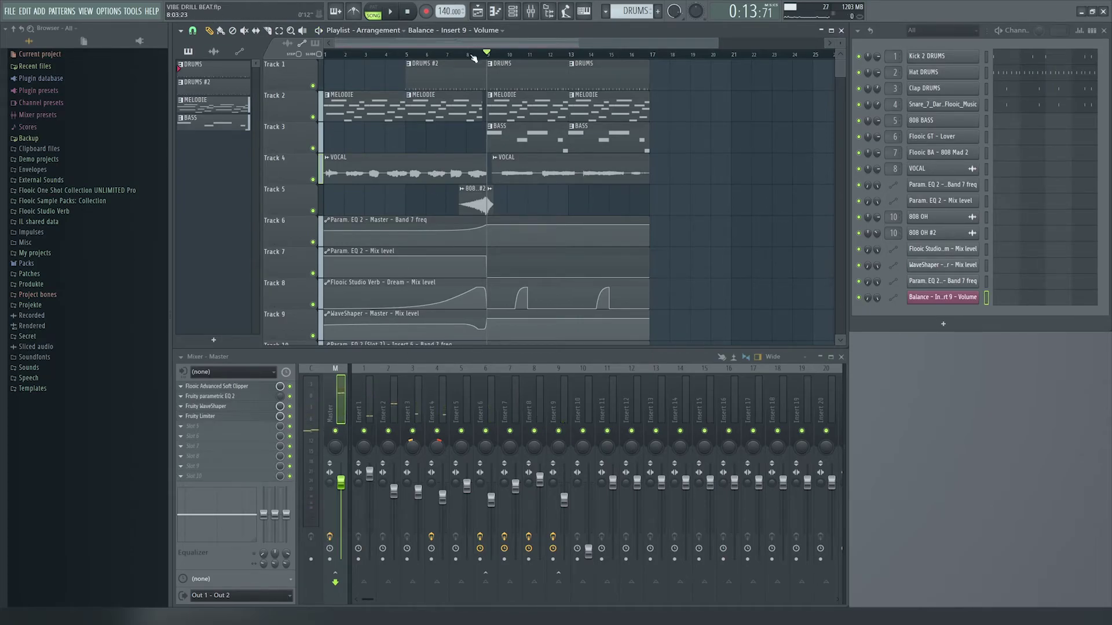
pyautogui.press('space')
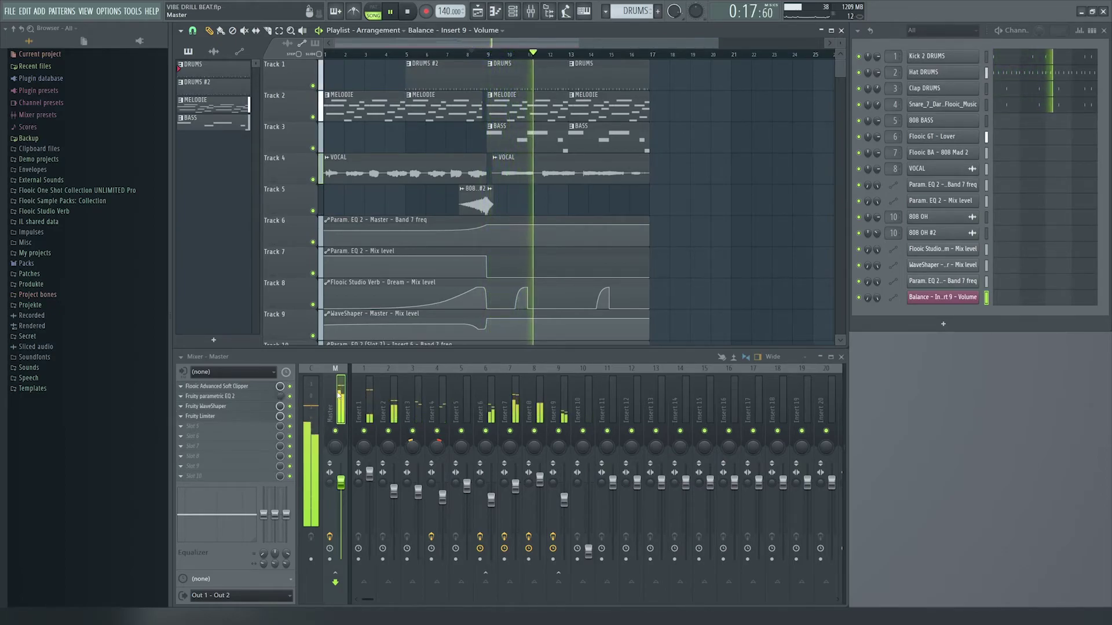
pyautogui.press('space')
# Step: Open the Master channel's Flooic Advanced Soft Clipper and examine it while auditioning the arrangement from shortly before bar 9
pyautogui.click(217, 387)
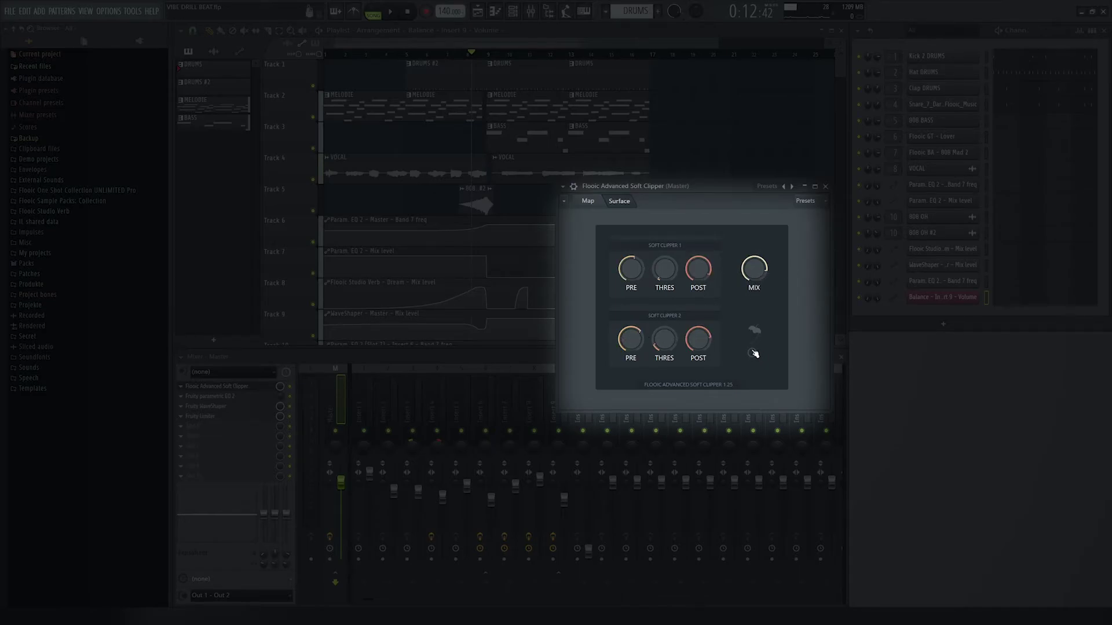
pyautogui.moveTo(671, 187); pyautogui.dragTo(695, 196)
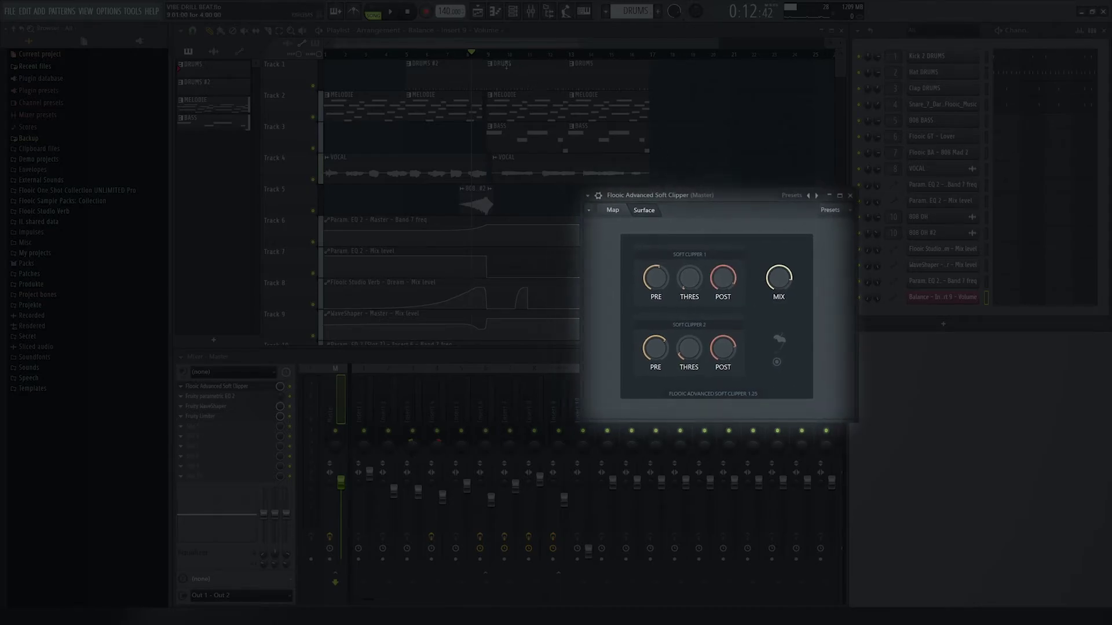
pyautogui.click(479, 54)
pyautogui.click(800, 385)
pyautogui.press('space')
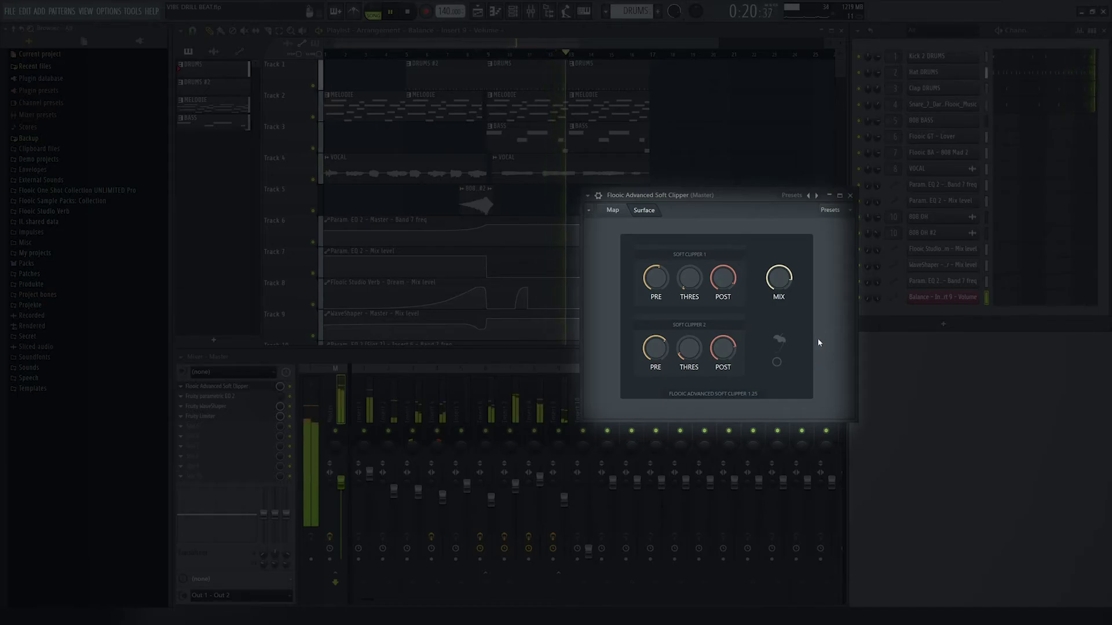
pyautogui.press('space')
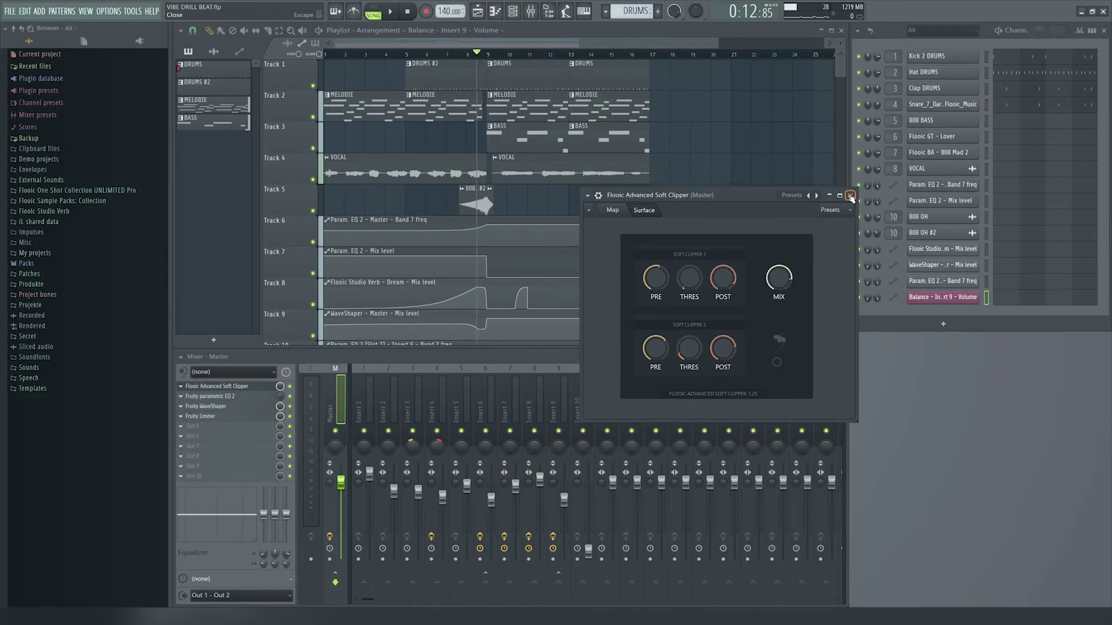
# Step: Close the soft clipper and examine the curve of the Master channel's Fruity WaveShaper
pyautogui.click(850, 197)
pyautogui.click(208, 406)
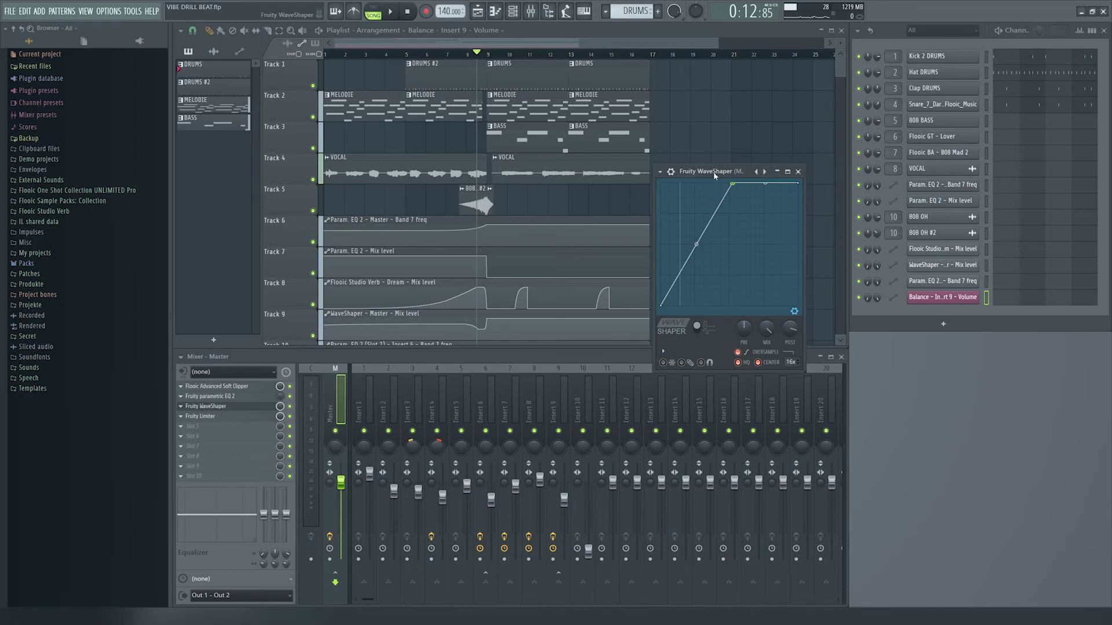
pyautogui.moveTo(713, 176); pyautogui.dragTo(694, 186)
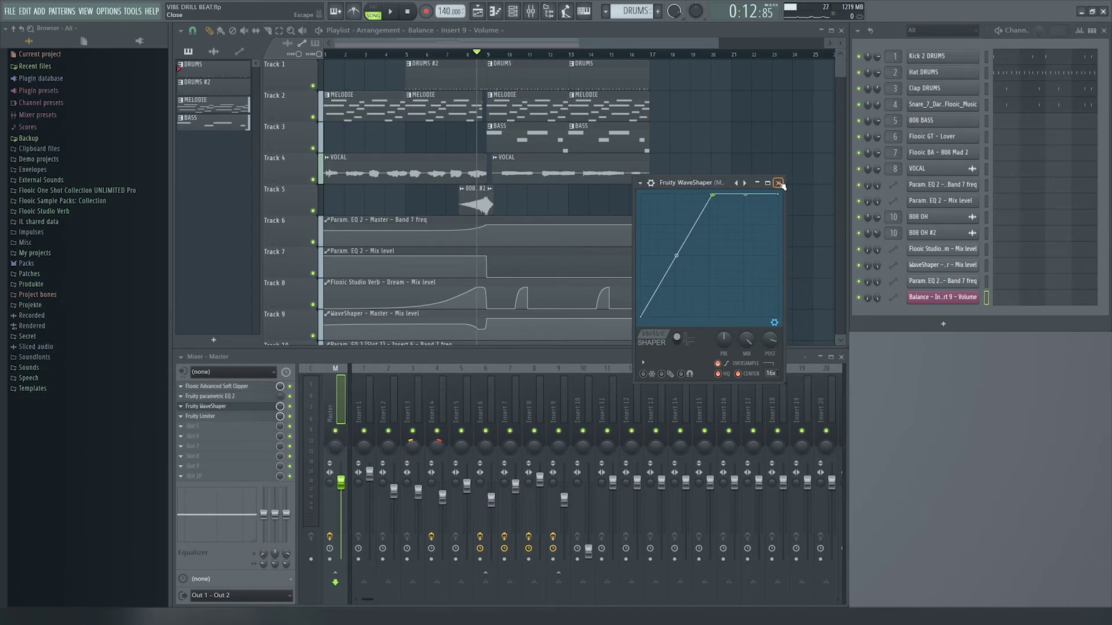
pyautogui.click(779, 183)
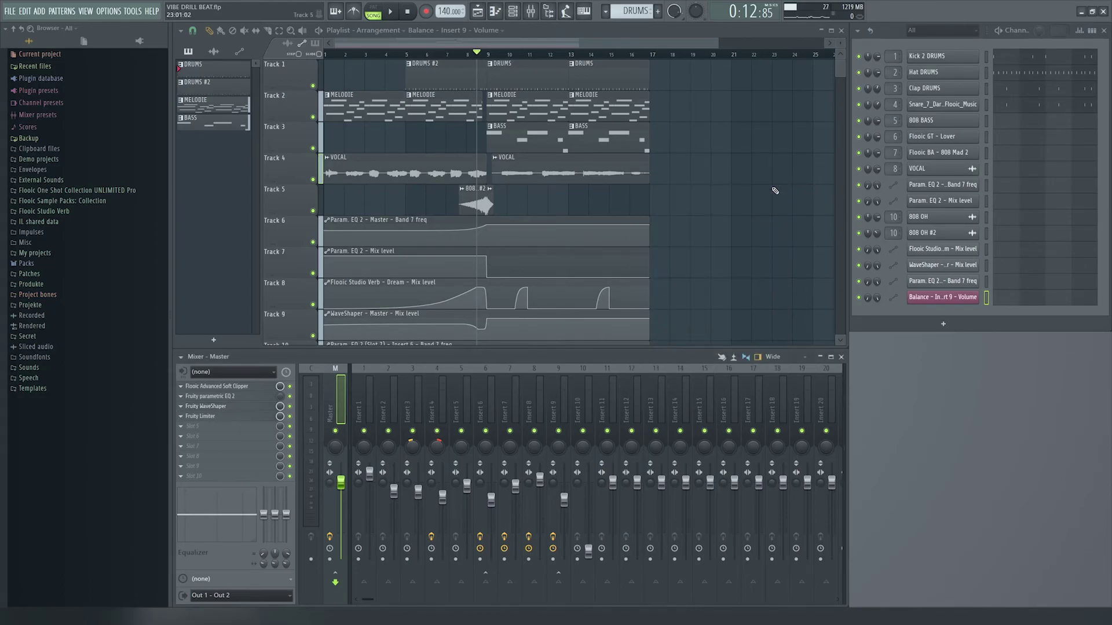
# Step: Examine the compressor and limiter settings of the Fruity Limiter on the Master channel, ending on the LIMIT page
pyautogui.click(244, 417)
pyautogui.click(368, 315)
pyautogui.click(345, 314)
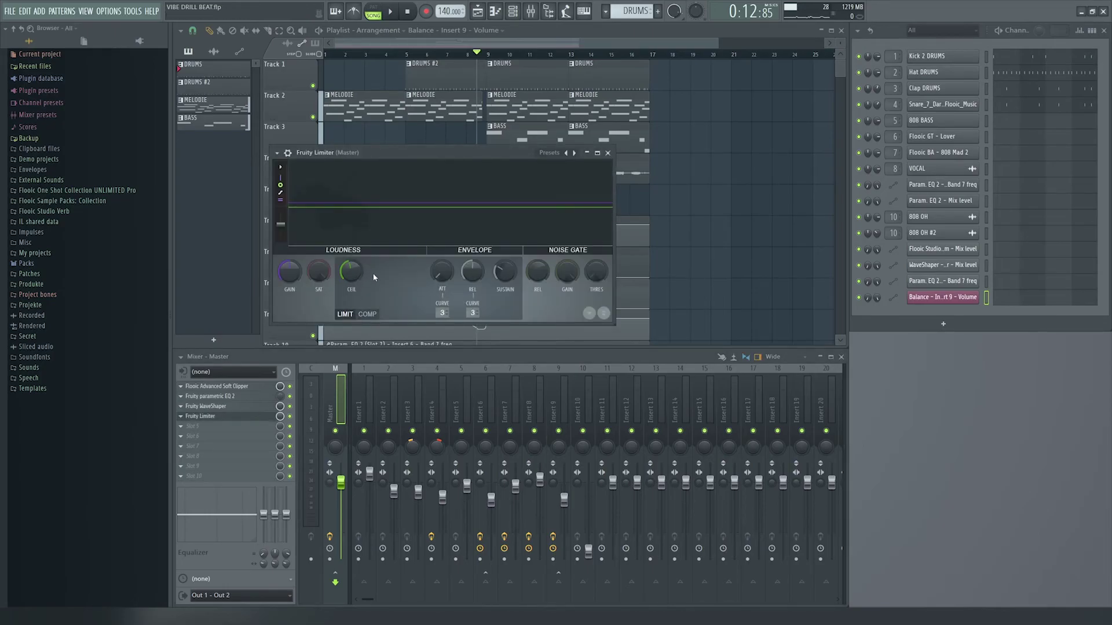
pyautogui.click(607, 152)
# Step: Place the playhead at bar 9 and show the automation clips down to Track 11
pyautogui.click(368, 393)
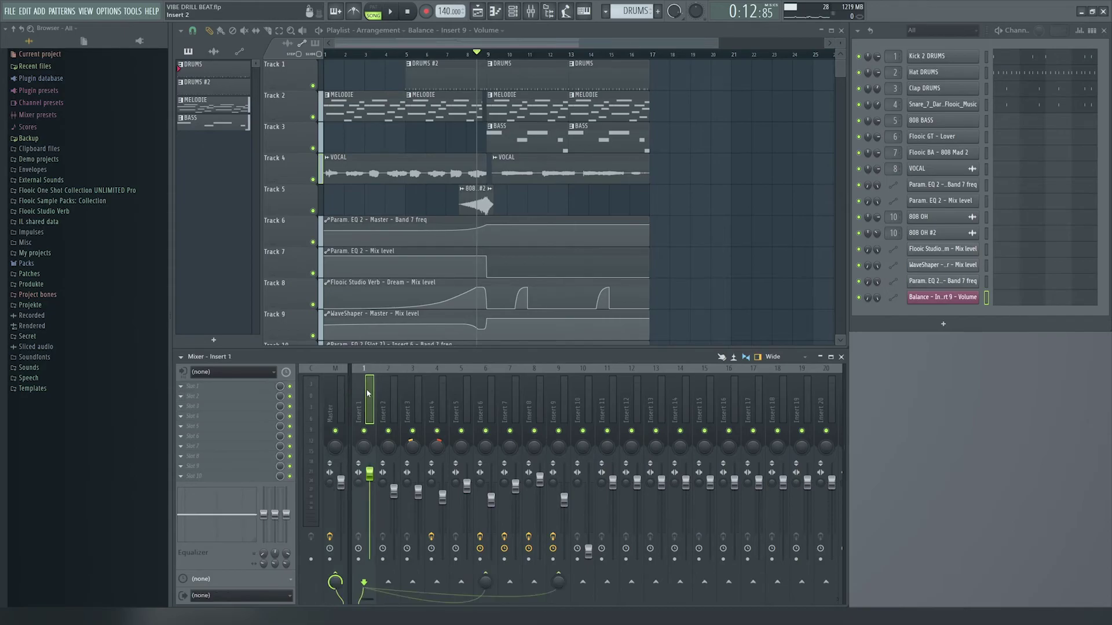
pyautogui.click(340, 400)
pyautogui.scroll(-3, 681, 230)
pyautogui.scroll(3, 493, 260)
pyautogui.scroll(5, 491, 232)
pyautogui.click(460, 54)
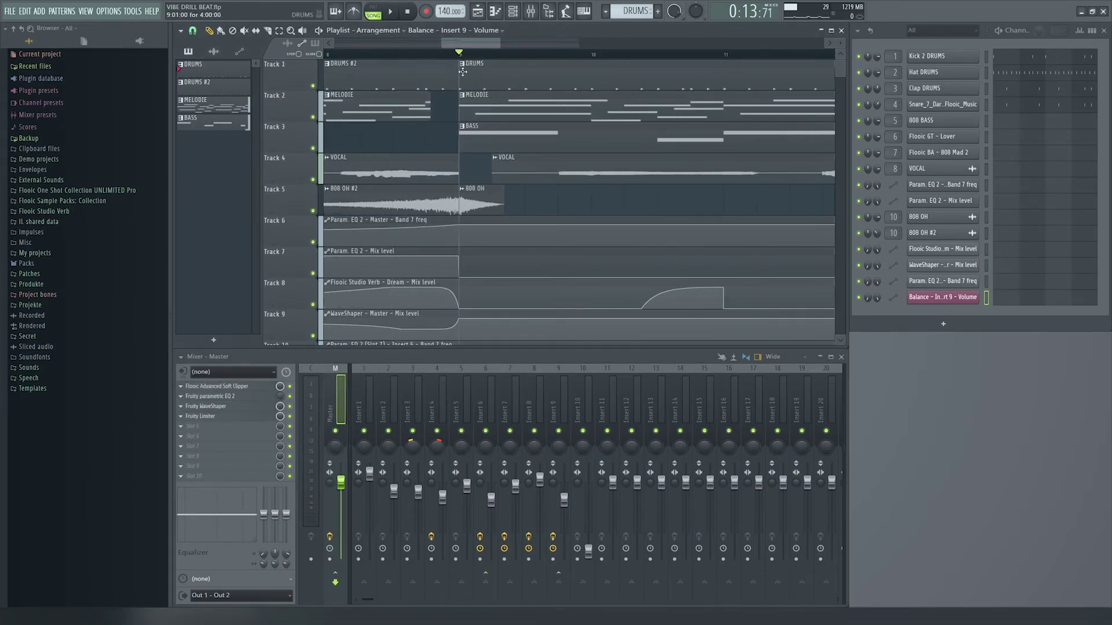
pyautogui.scroll(-4, 534, 220)
pyautogui.scroll(-3, 521, 243)
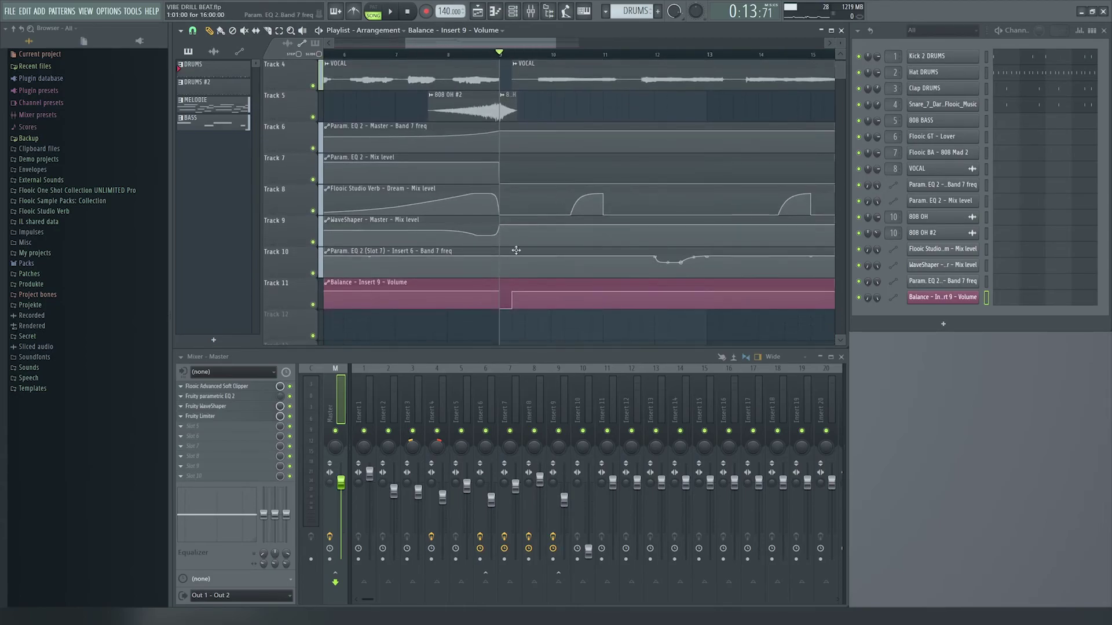
# Step: Solo Insert 1, audition it from bar 9 and select Insert 6 to show its effect chain
pyautogui.rightClick(365, 431)
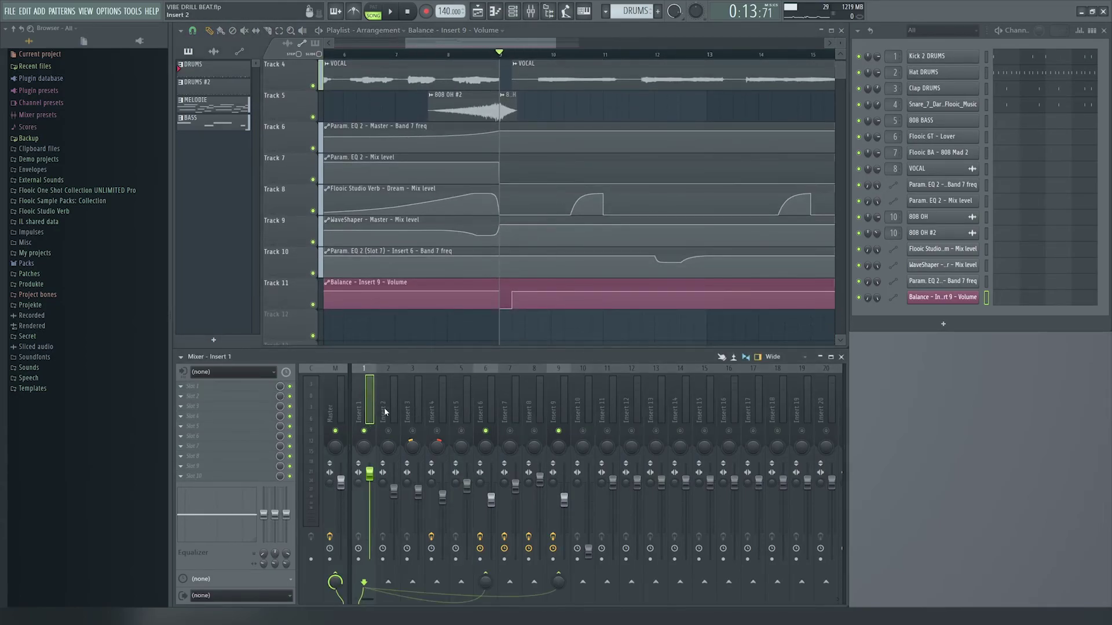
pyautogui.press('space')
pyautogui.scroll(1, 553, 162)
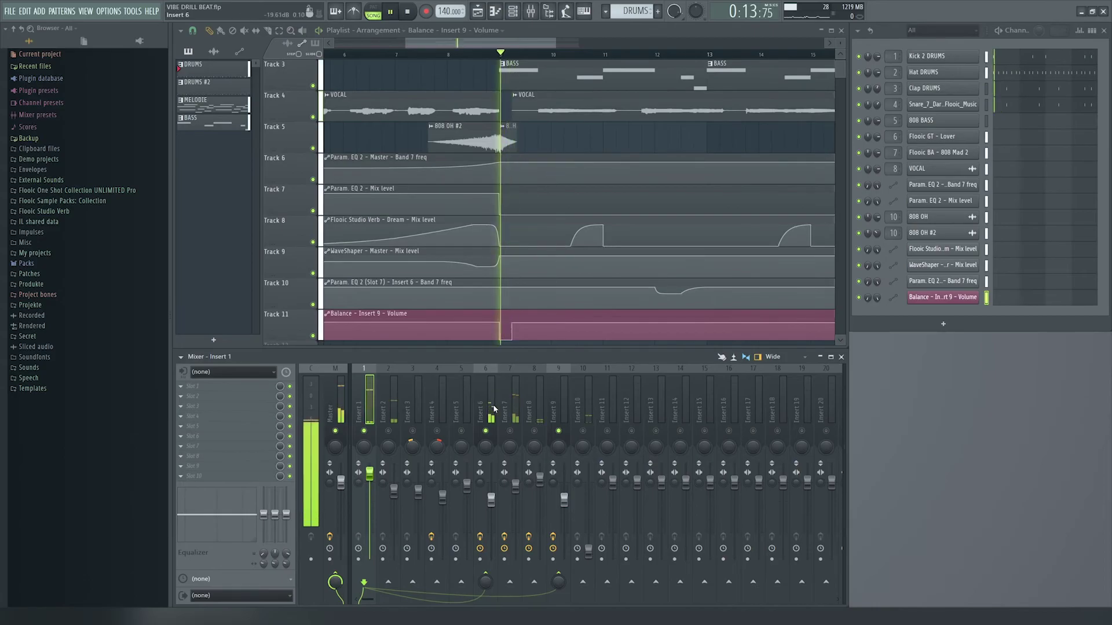
pyautogui.press('space')
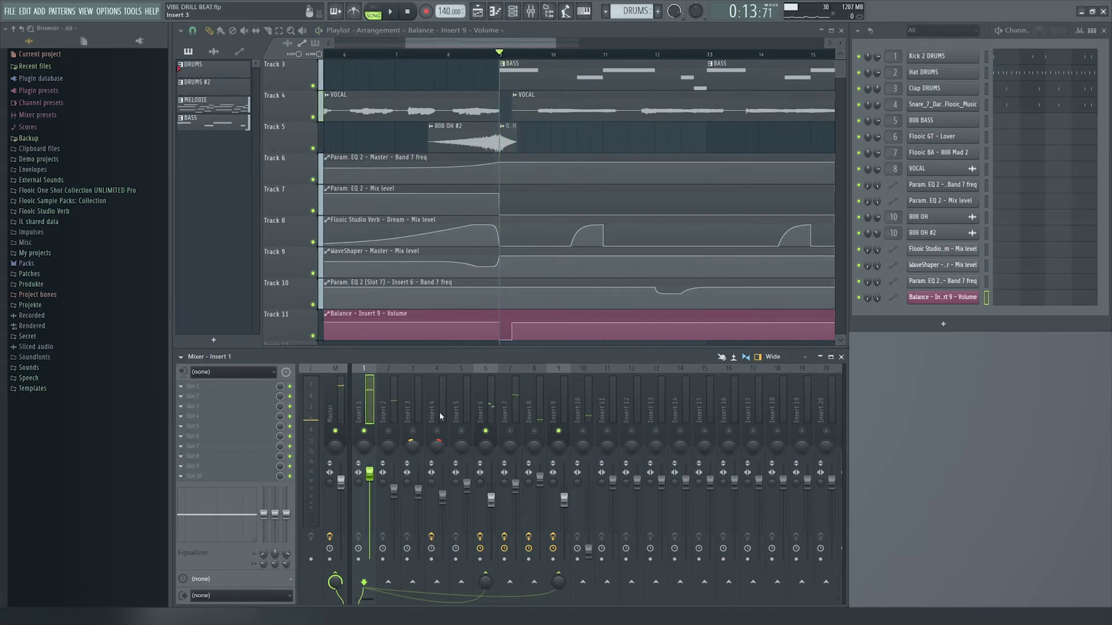
pyautogui.press('space')
pyautogui.click(492, 414)
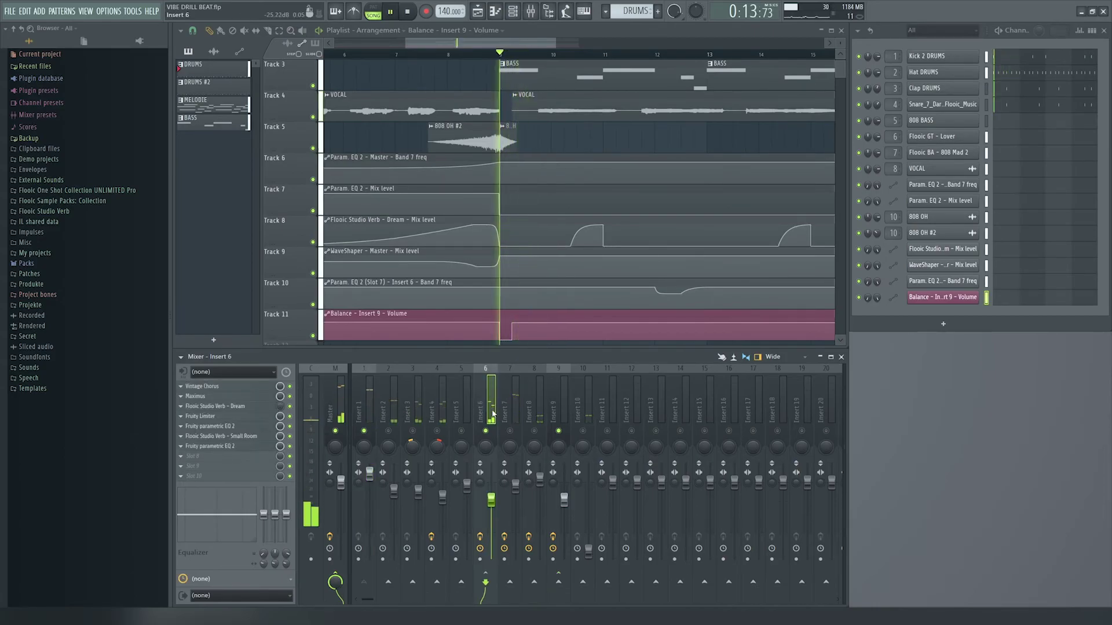
pyautogui.press('space')
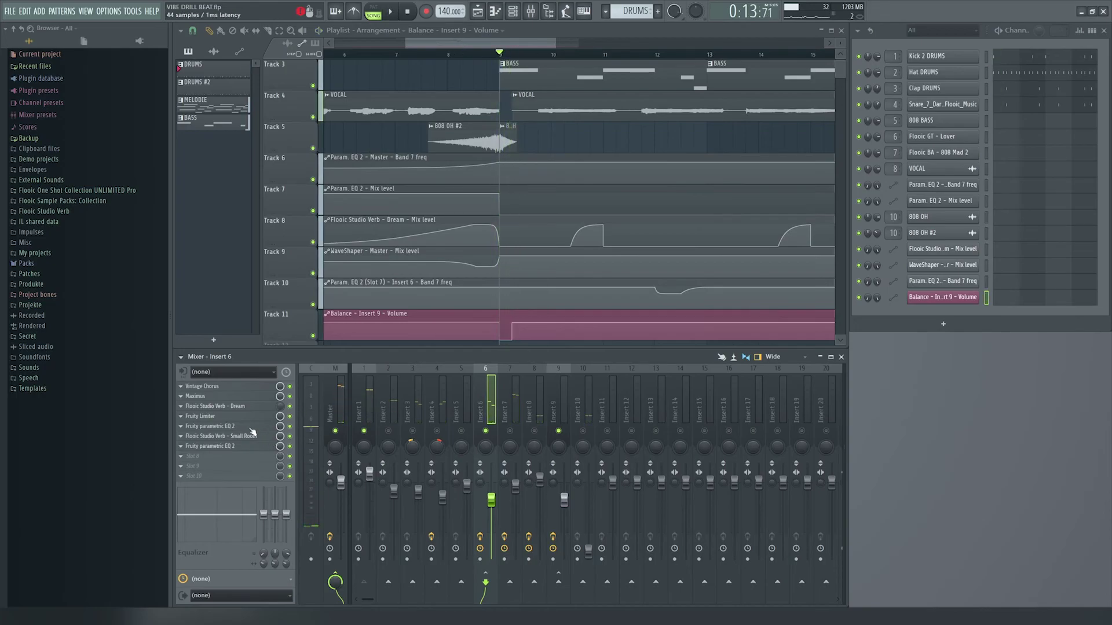
# Step: Examine the sidechain compression in Insert 6's Fruity Limiter during playback from bar 9 with Insert 1 soloed, and close the plugin
pyautogui.click(238, 417)
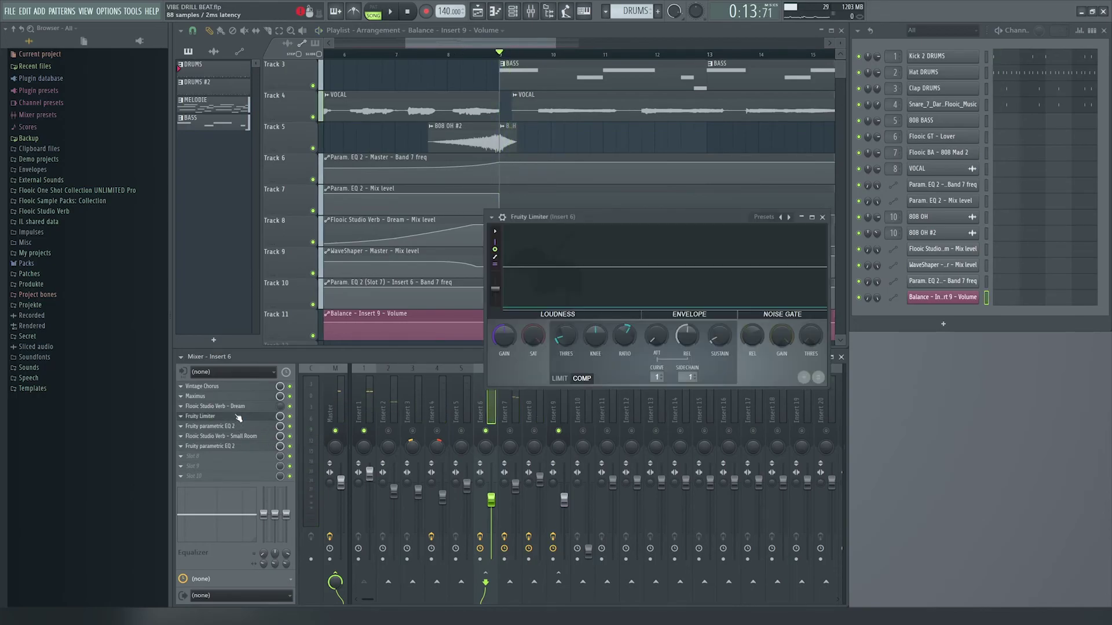
pyautogui.moveTo(571, 218); pyautogui.dragTo(786, 321)
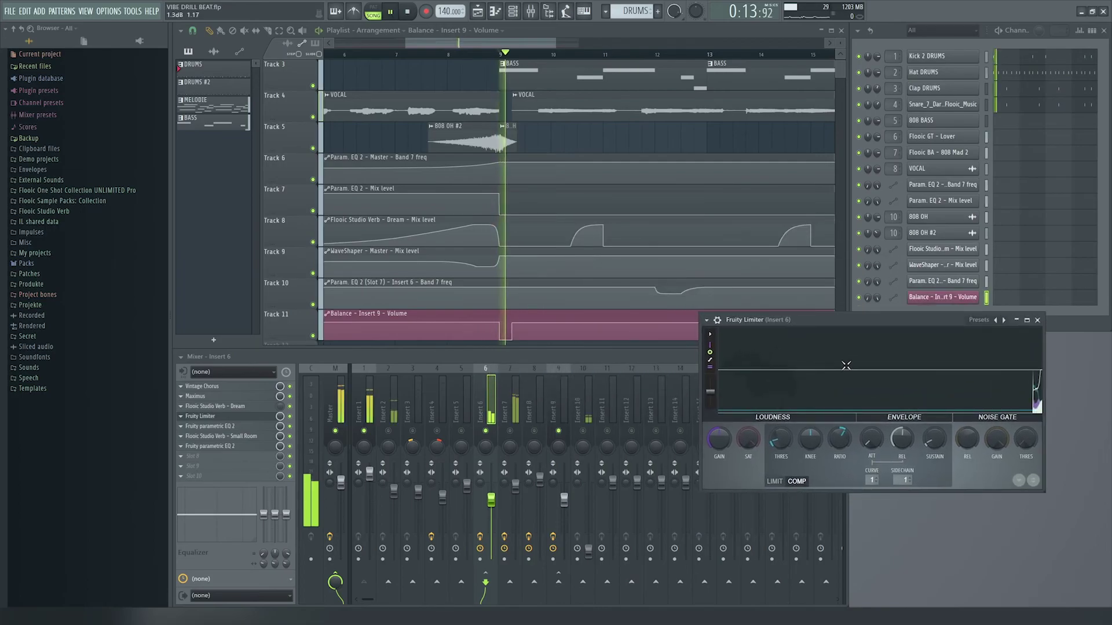
pyautogui.moveTo(912, 322); pyautogui.dragTo(867, 251)
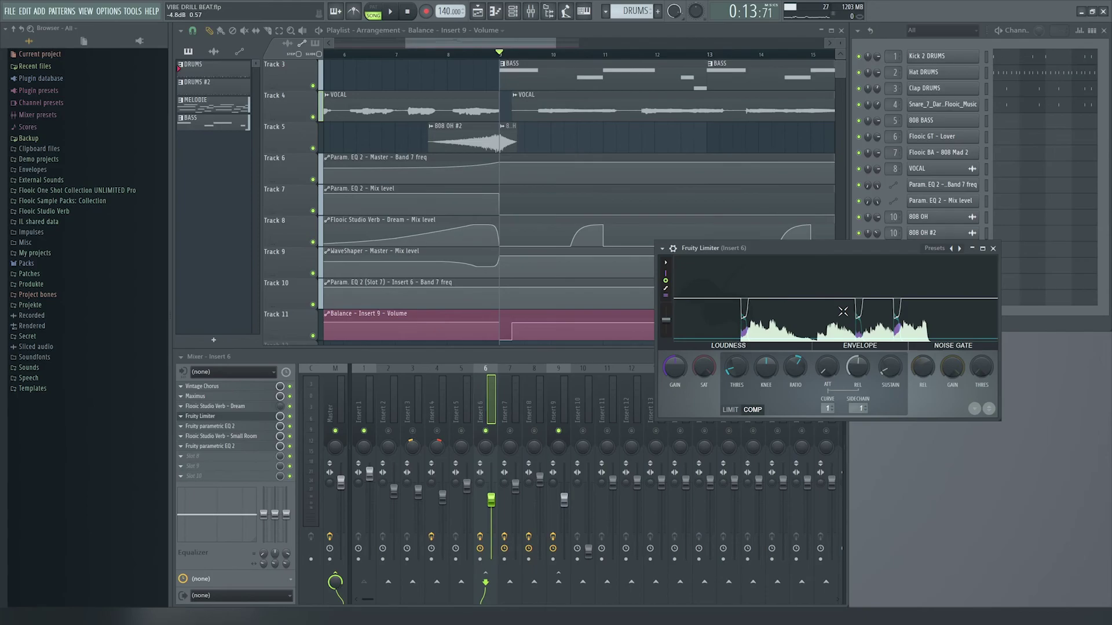
pyautogui.moveTo(754, 247); pyautogui.dragTo(772, 249)
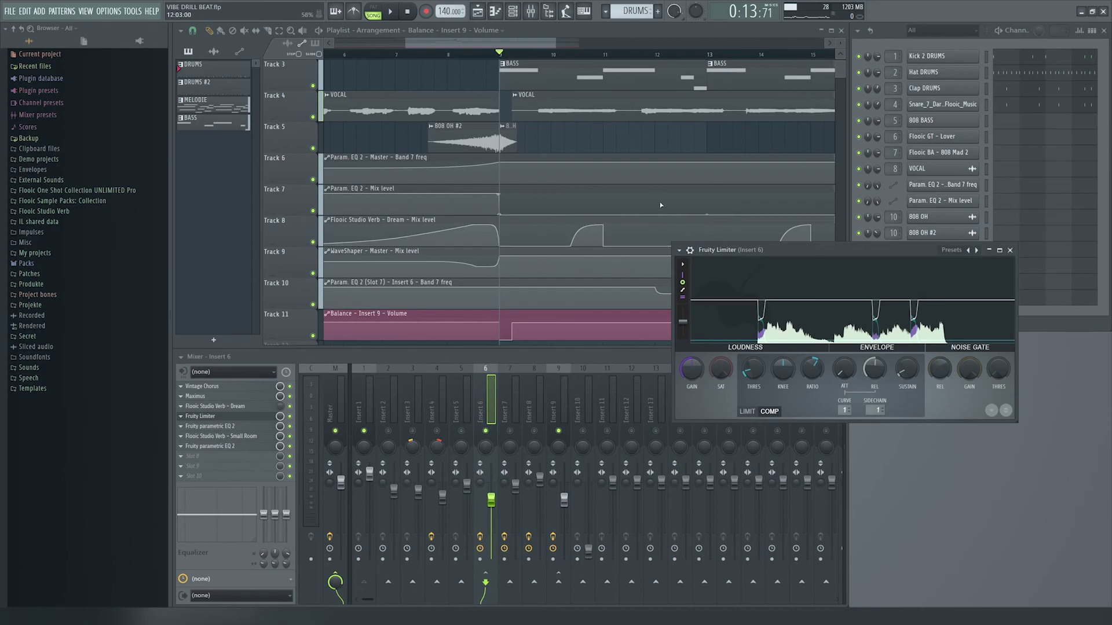
pyautogui.scroll(-3, 664, 205)
pyautogui.scroll(2, 535, 138)
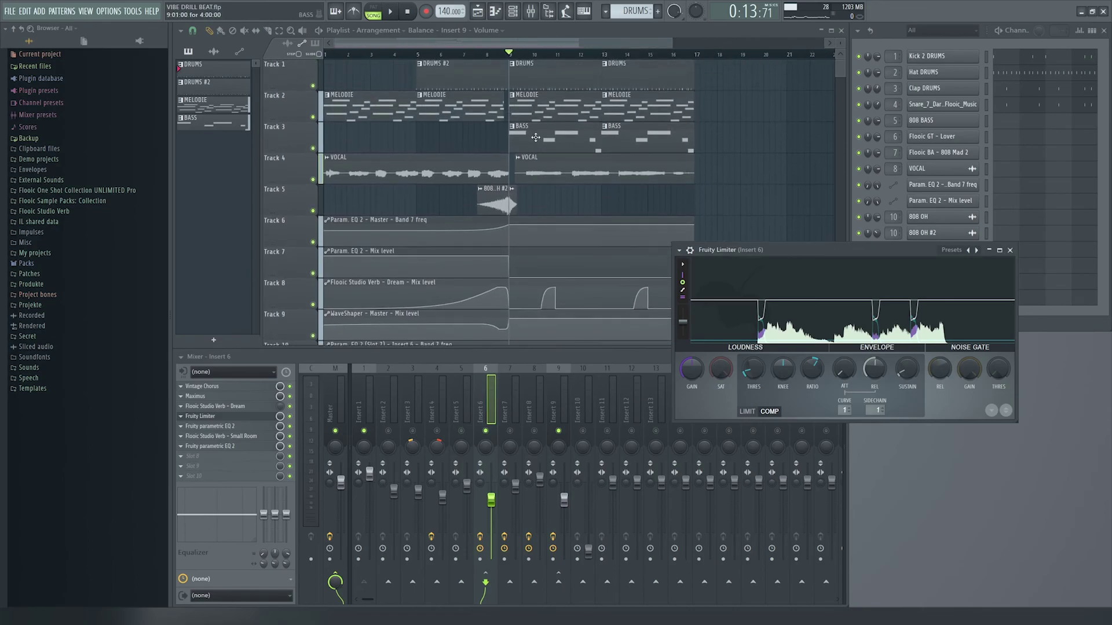
pyautogui.click(499, 55)
pyautogui.moveTo(501, 58); pyautogui.dragTo(510, 56)
pyautogui.click(972, 250)
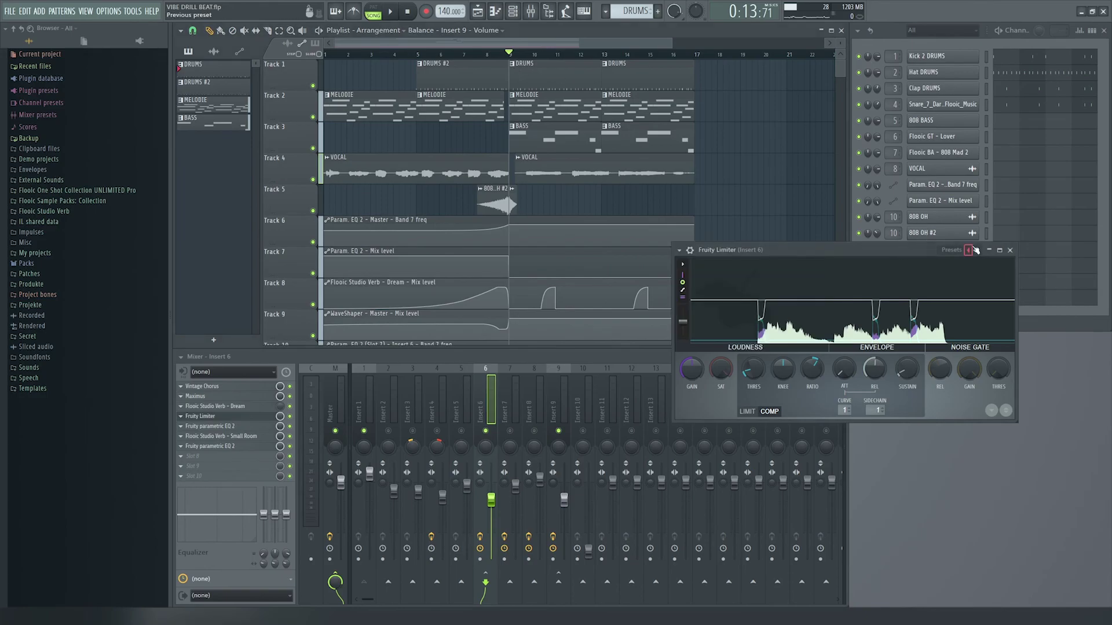
pyautogui.click(1010, 251)
# Step: Clear the solo so all mixer inserts are active again, and select the Master channel
pyautogui.click(396, 406)
pyautogui.rightClick(398, 434)
pyautogui.rightClick(389, 432)
pyautogui.rightClick(389, 431)
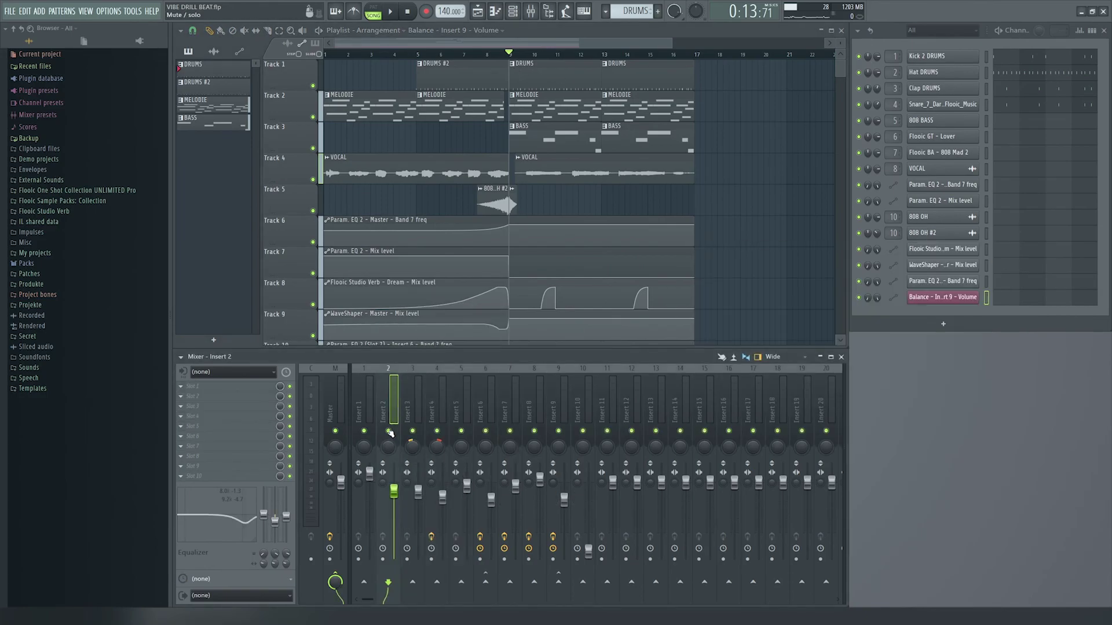
pyautogui.click(339, 406)
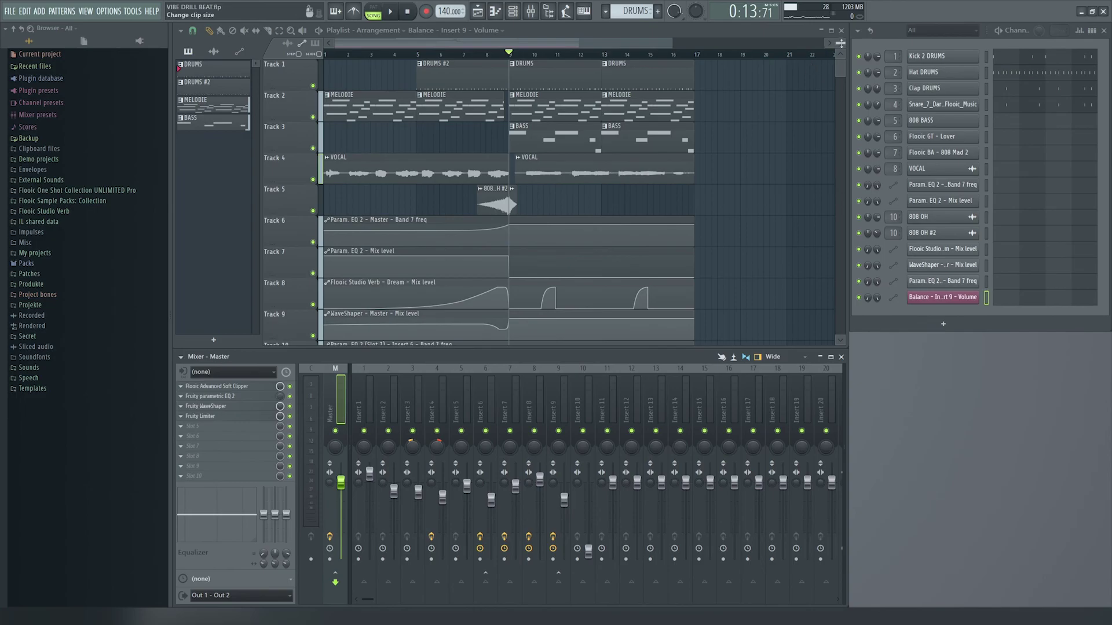
# Step: Reduce the playlist track height, return the playhead to the song start and fit the full arrangement in the playlist
pyautogui.scroll(-2, 838, 44)
pyautogui.scroll(1, 838, 44)
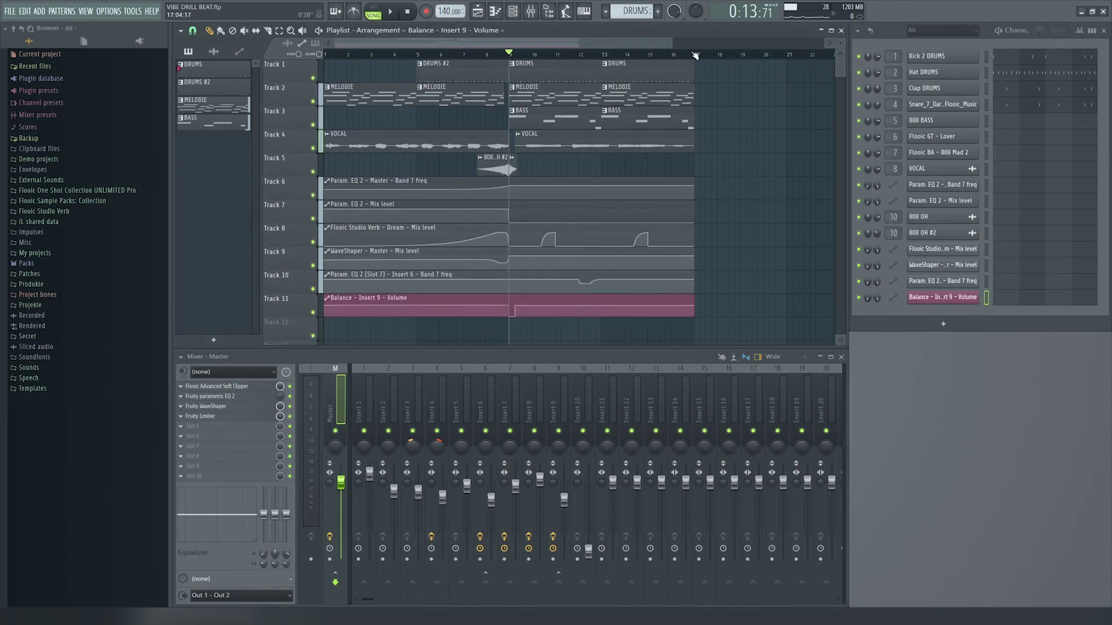
pyautogui.click(407, 11)
pyautogui.moveTo(669, 39); pyautogui.dragTo(581, 39)
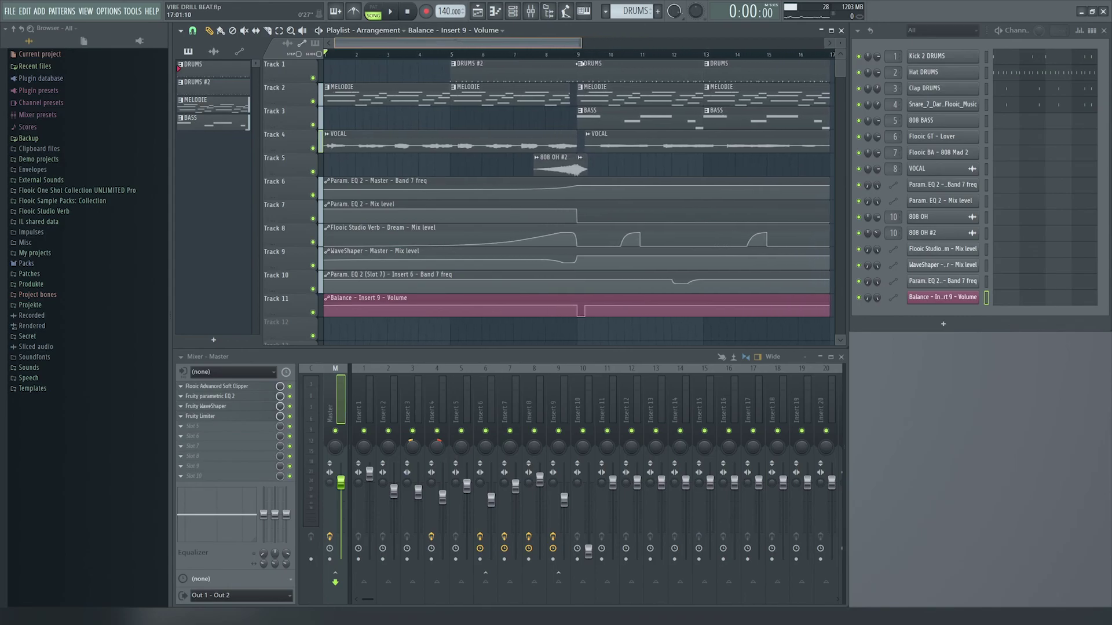